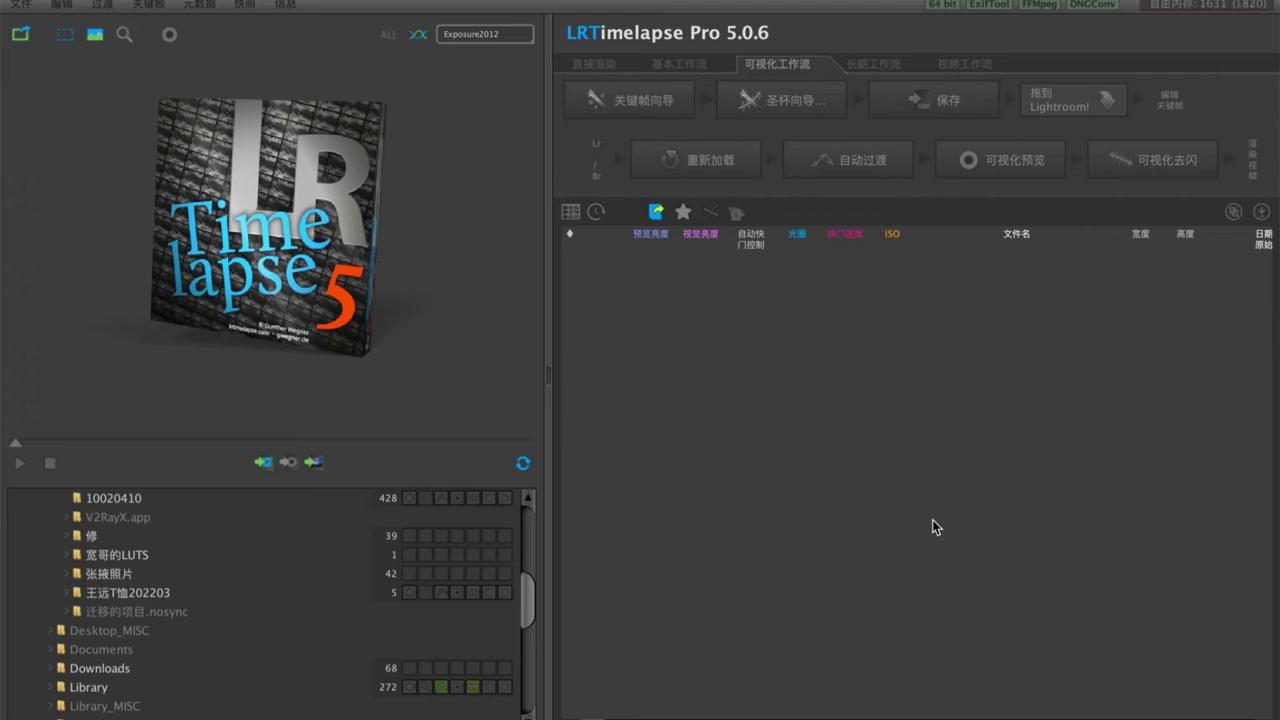
- Load the 10020410 folder and scroll through its 428 frames' Exif brightness list
click(225, 502)
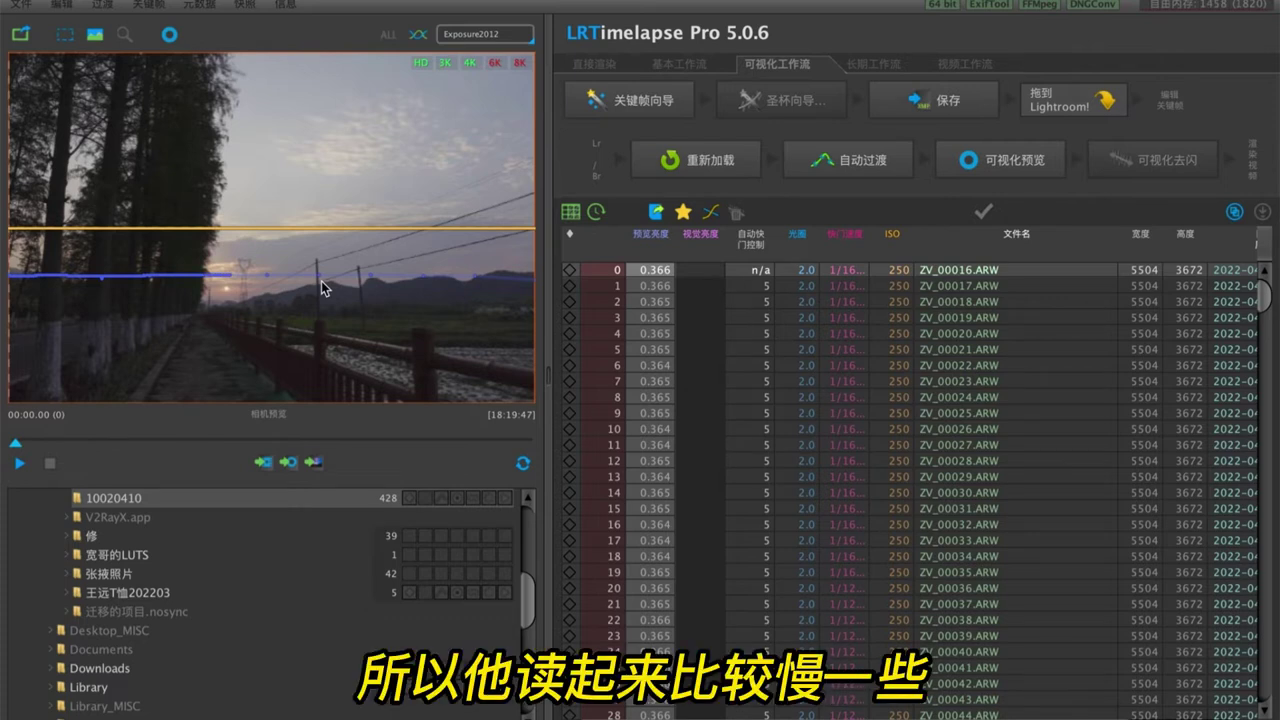
scroll(689, 452, down, 5)
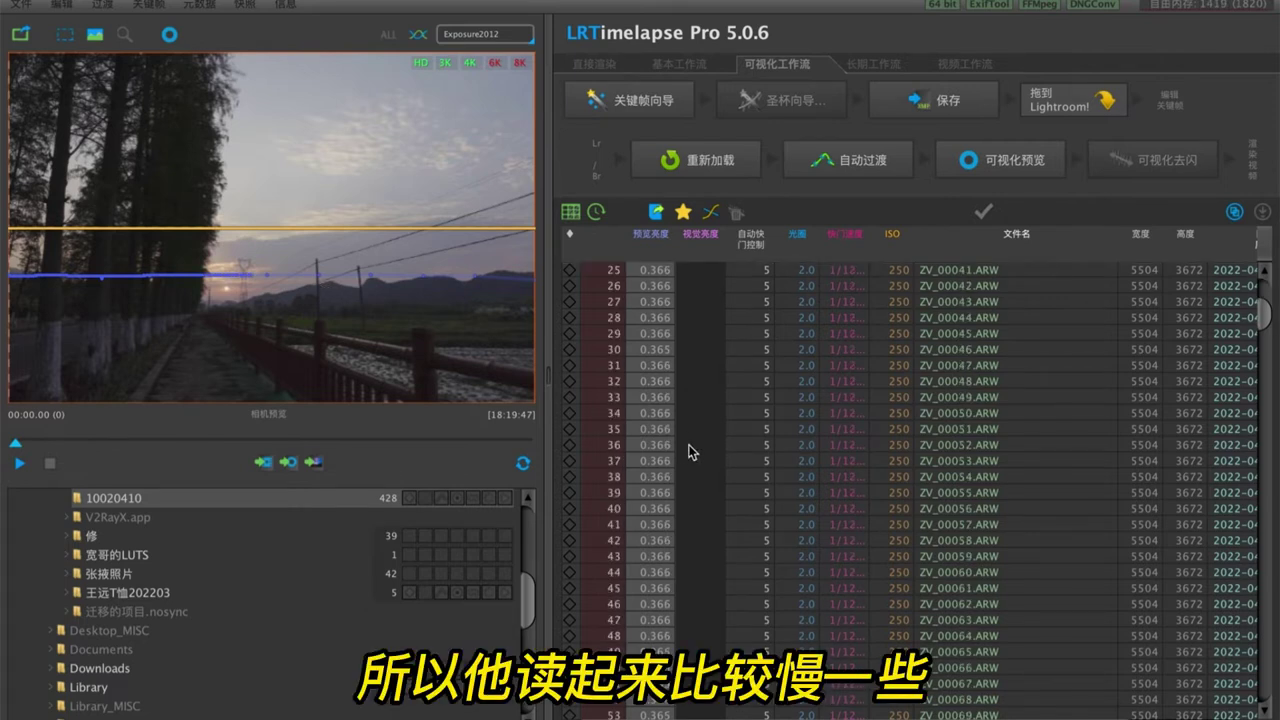
scroll(689, 452, down, 15)
scroll(689, 452, up, 15)
scroll(689, 452, up, 5)
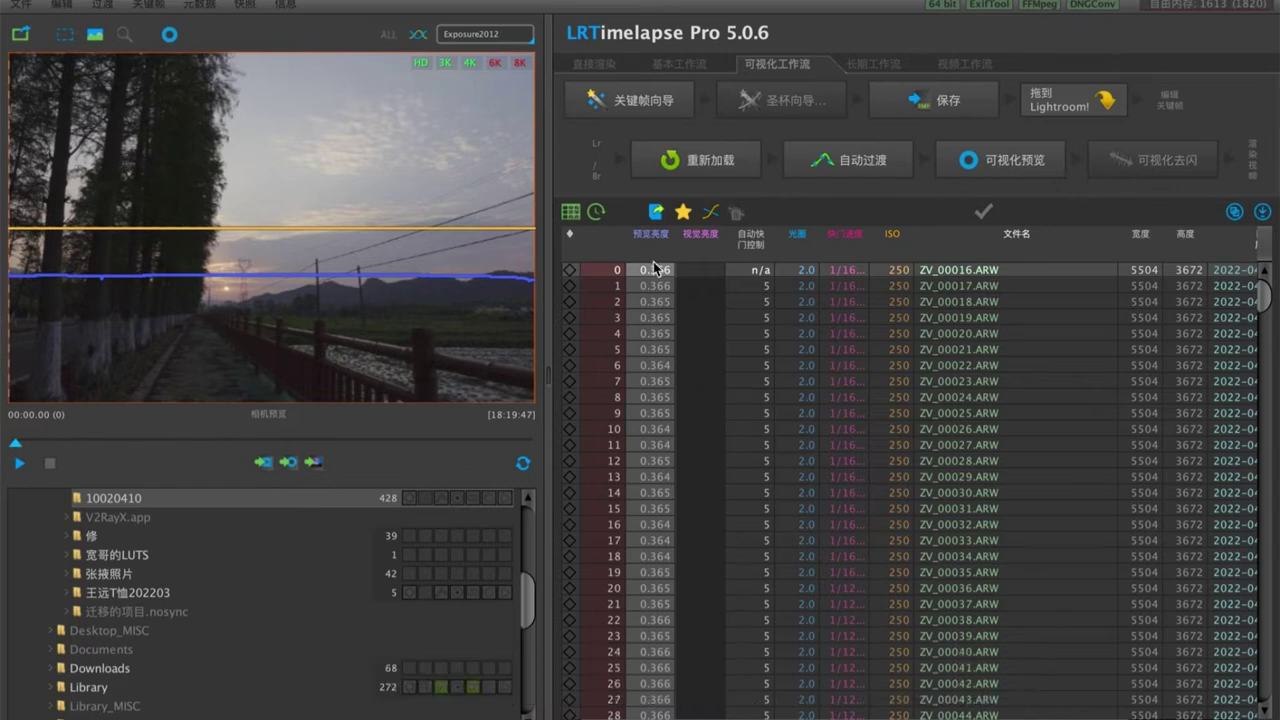
- Place about nine keyframes with the Keyframes Wizard, save the metadata, and send the folder to Lightroom
click(647, 110)
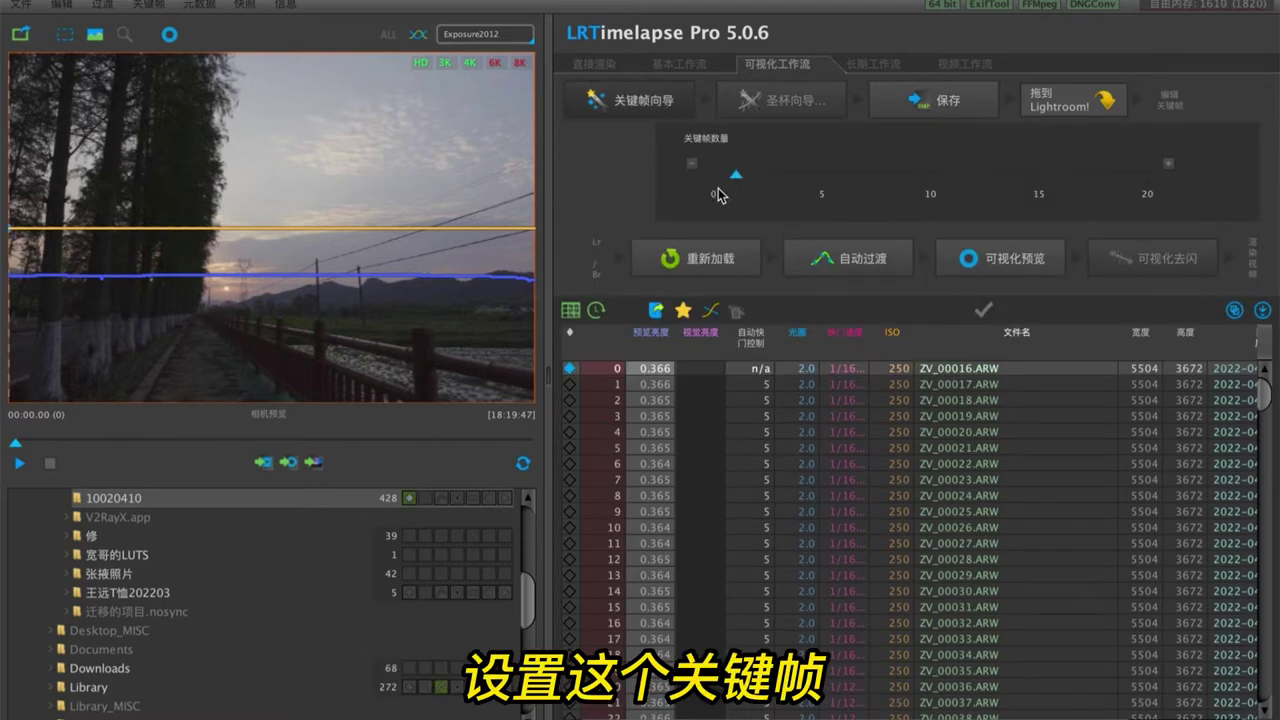
drag(749, 177, 908, 178)
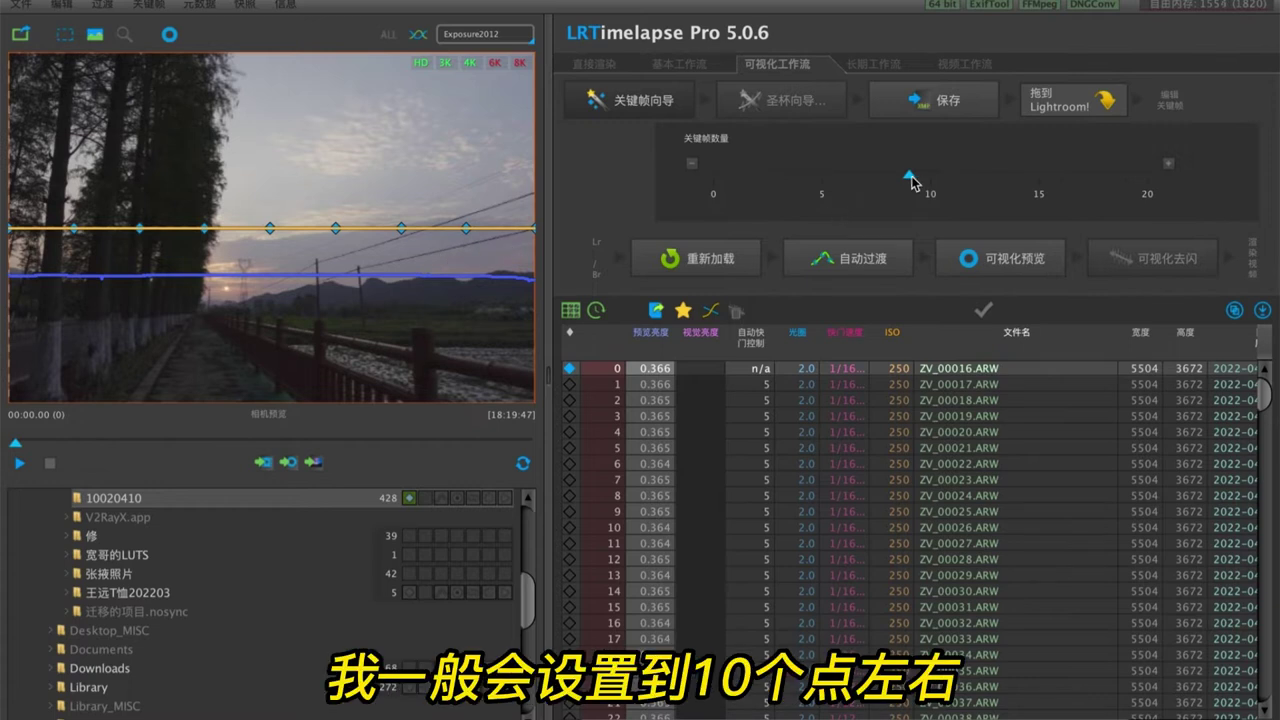
click(948, 100)
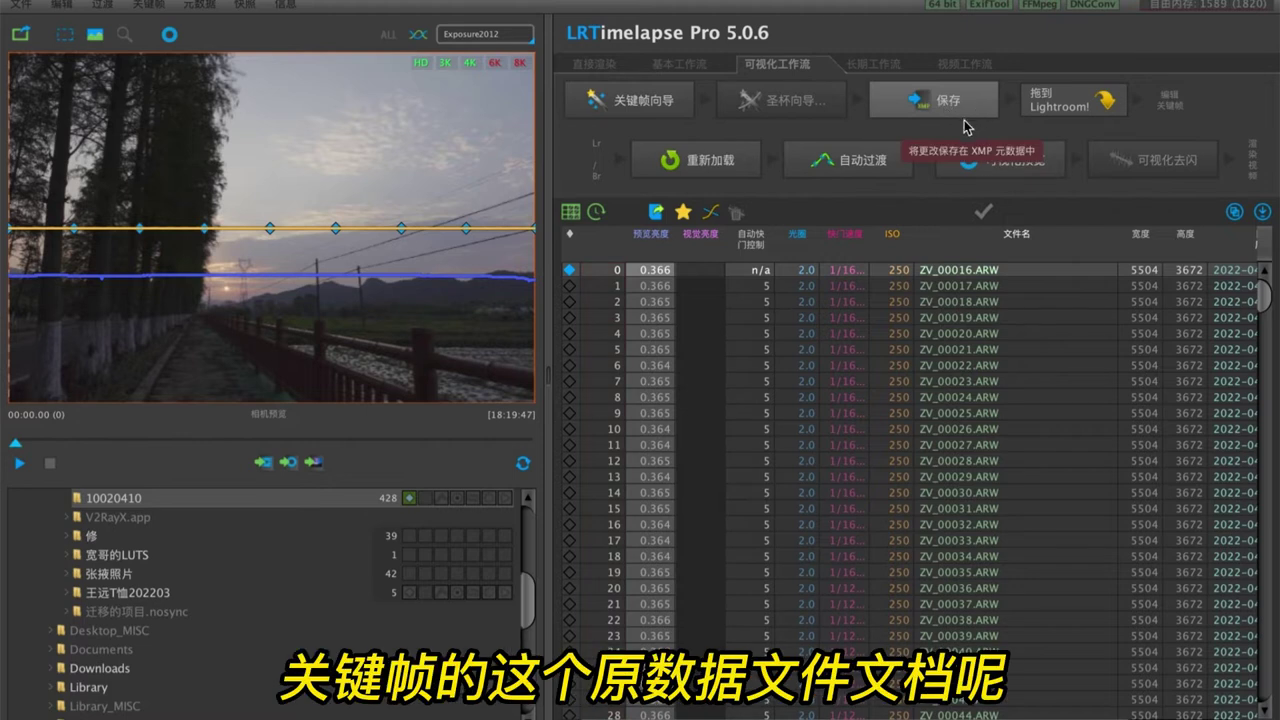
mouse_move(1073, 101)
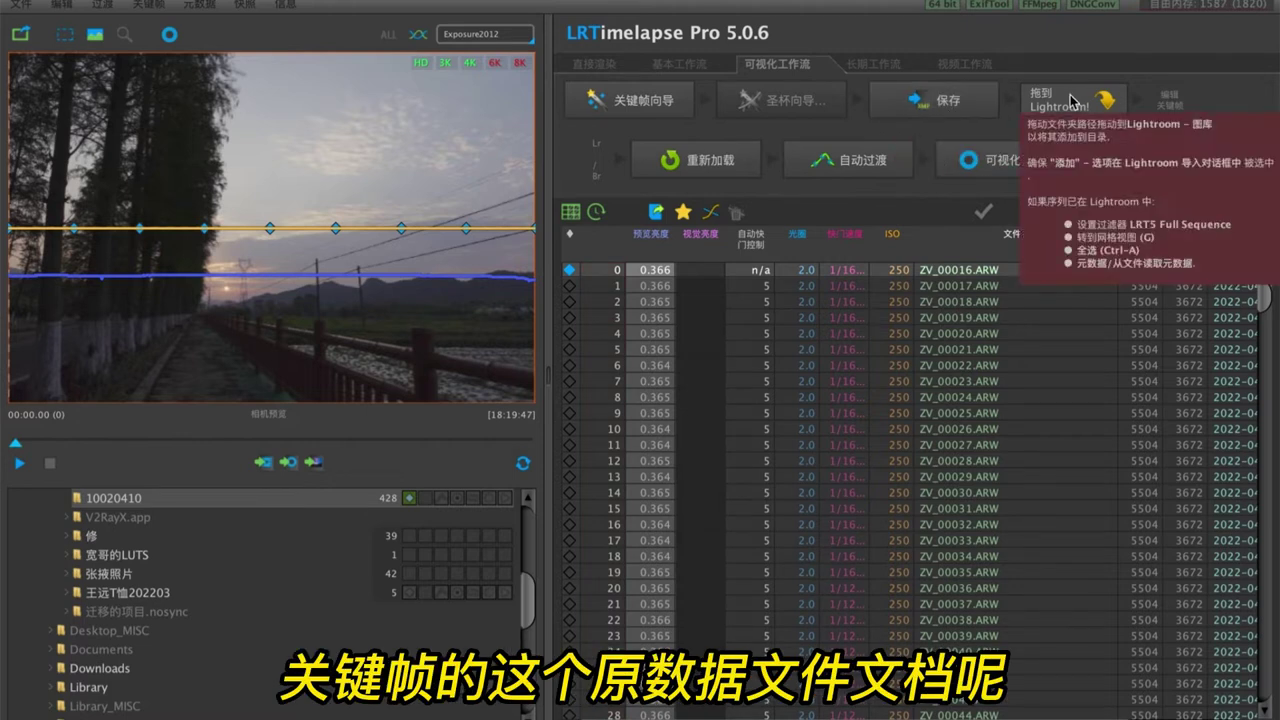
drag(1073, 101, 608, 716)
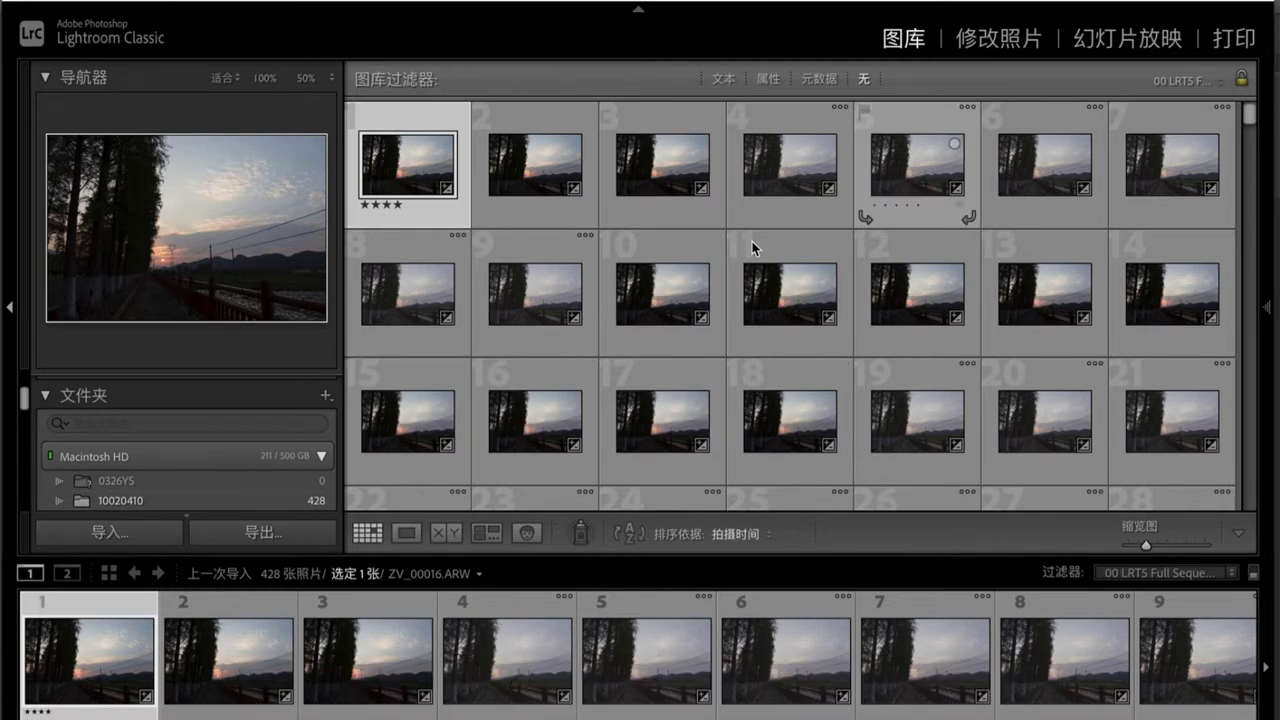
- Filter the filmstrip with the '01 LRT5 Keyframes' preset to show the nine keyframes
click(1188, 576)
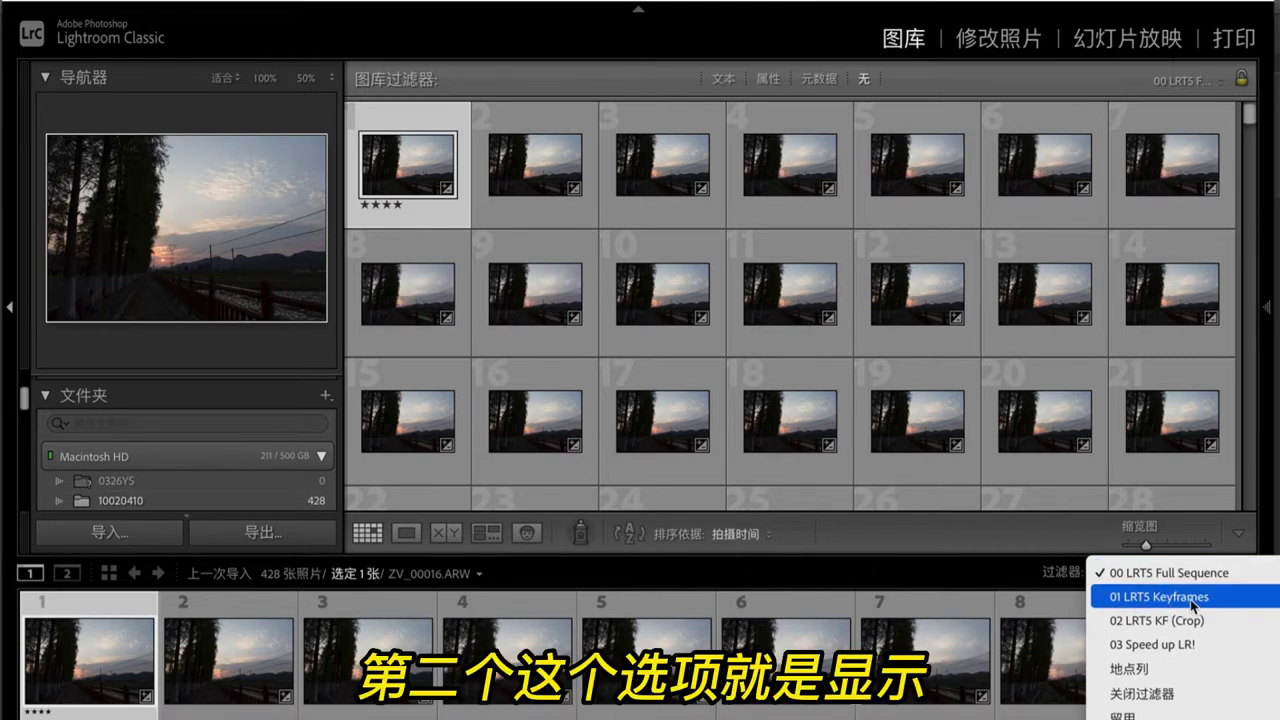
click(1190, 598)
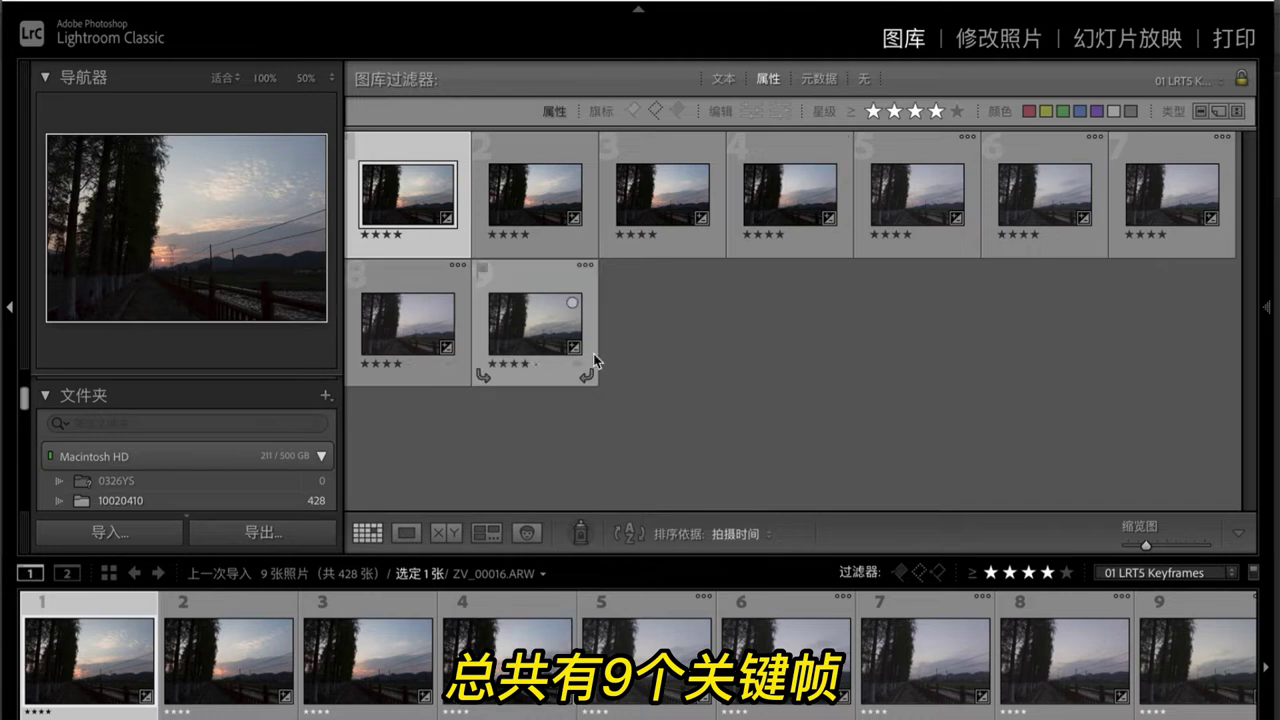
- In Develop, raise the first keyframe's tint, exposure to +0.20 and contrast to +12
key(d)
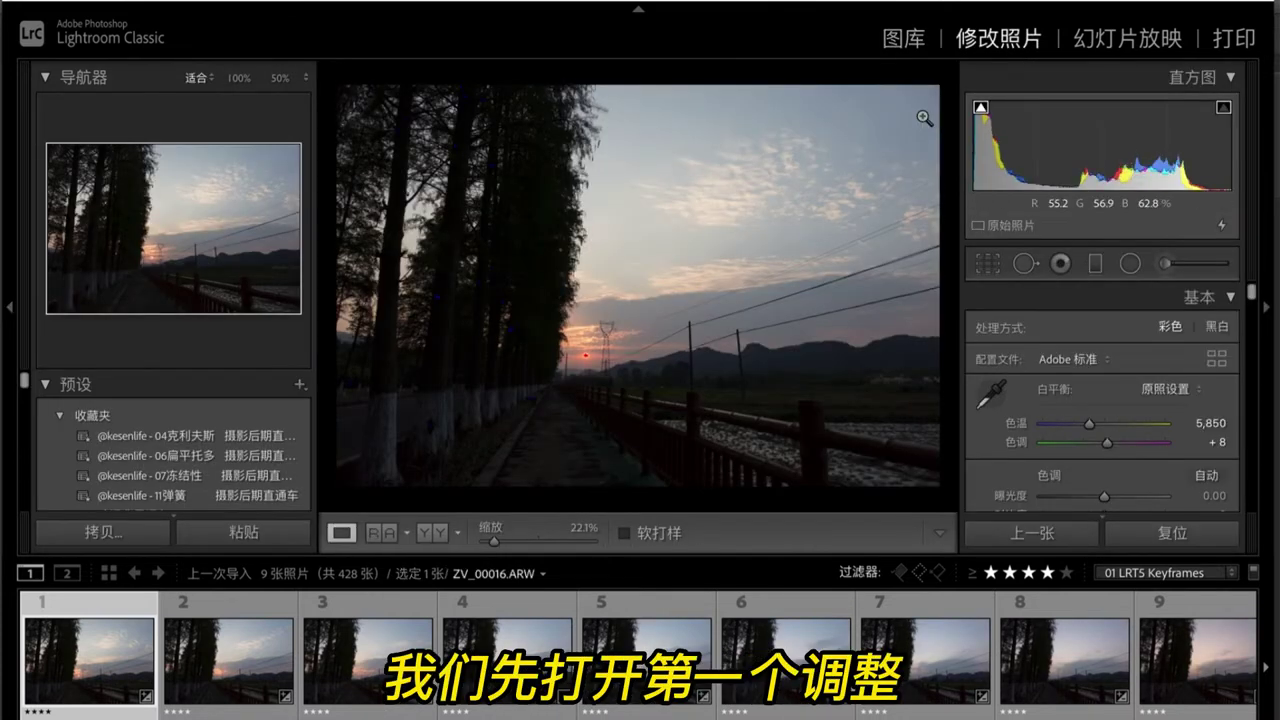
scroll(1100, 400, down, 1)
drag(1090, 365, 1109, 383)
mouse_move(1104, 437)
mouse_down()
mouse_move(1113, 458)
mouse_move(1072, 436)
mouse_move(1138, 455)
mouse_up()
scroll(1113, 461, down, 2)
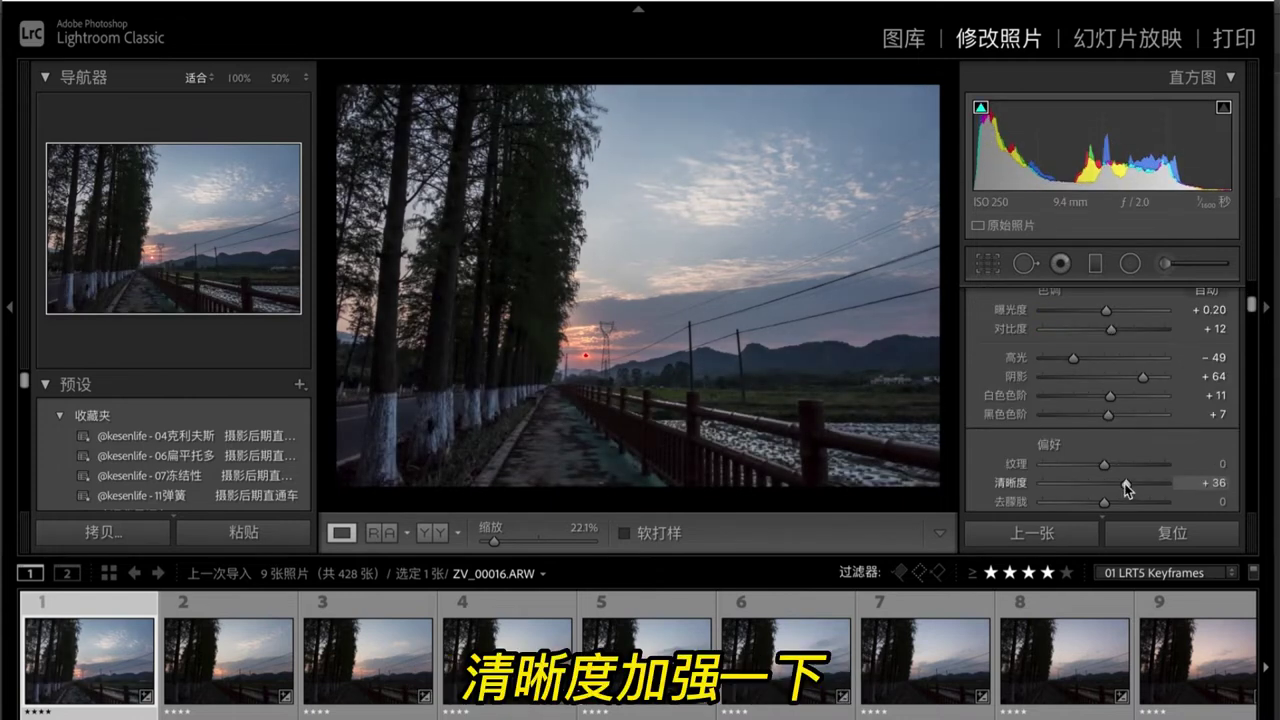
- Set highlights -49, shadows +71, blacks +22, texture +7, clarity +29 and dehaze +10
click(1122, 487)
scroll(1115, 485, down, 1)
drag(1103, 472, 1113, 478)
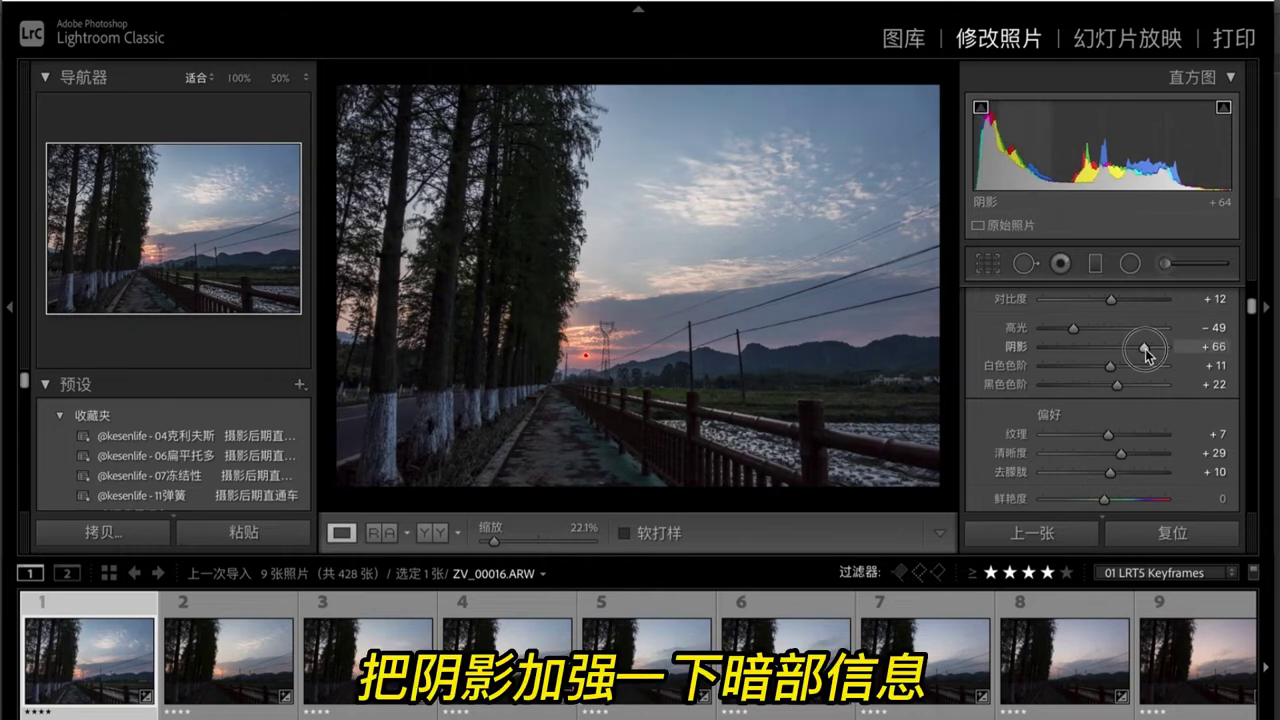
drag(1143, 350, 1148, 352)
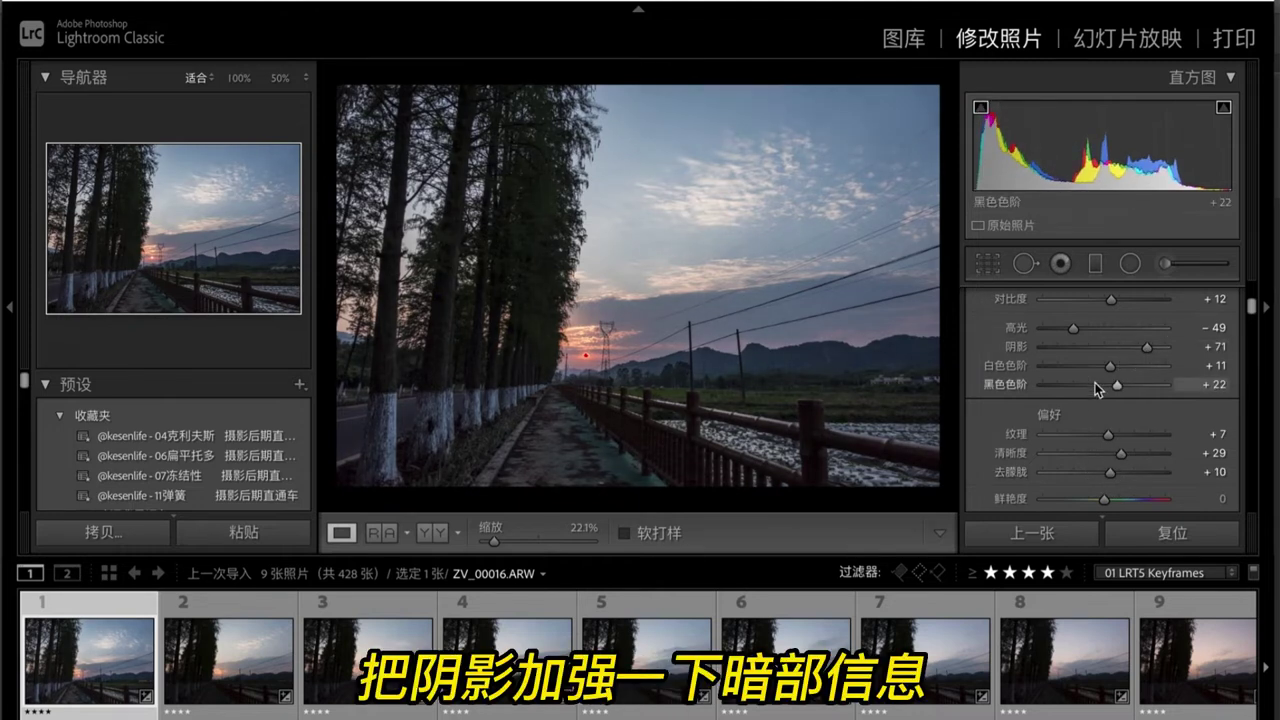
scroll(1084, 390, down, 2)
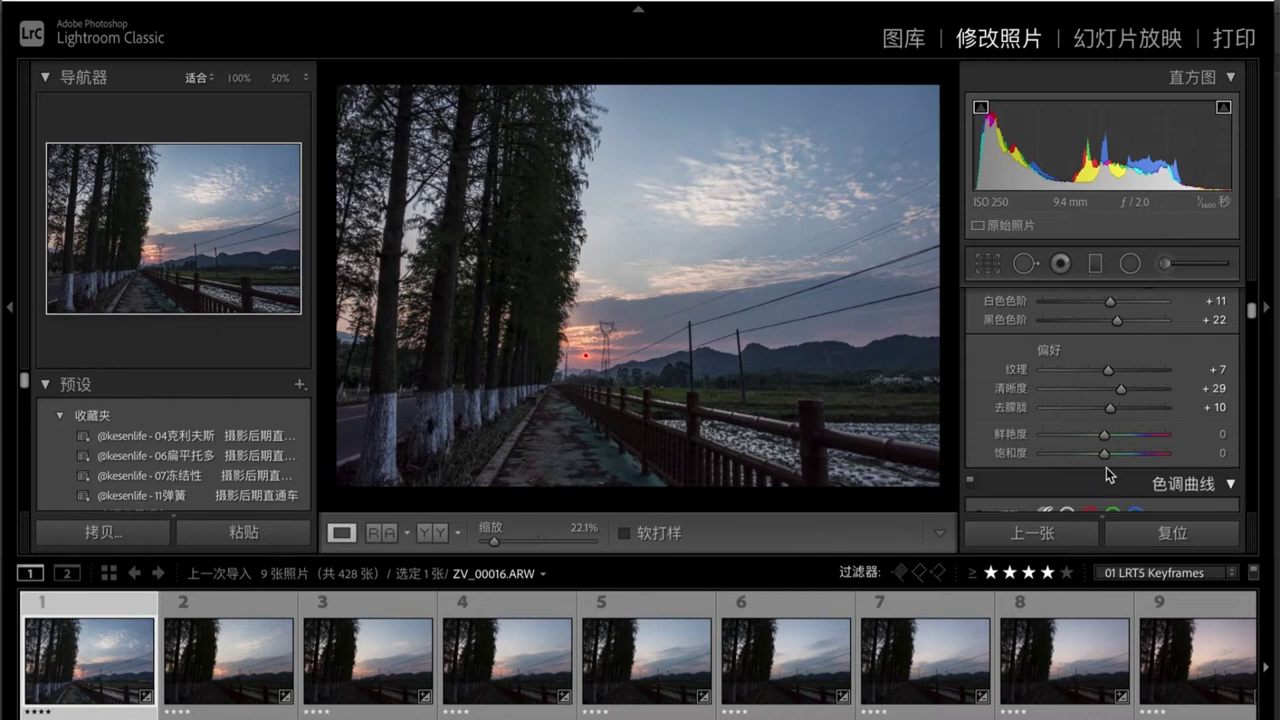
scroll(1107, 474, down, 3)
scroll(1106, 462, down, 2)
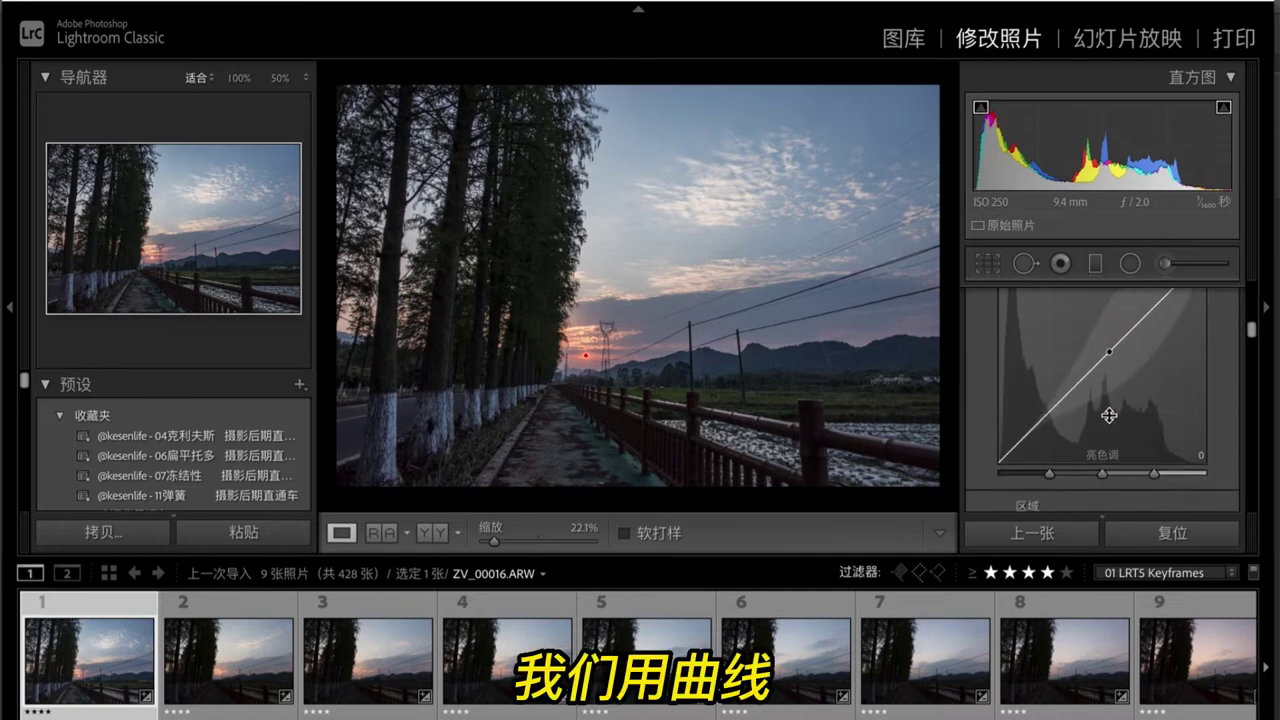
- With the Tone Curve targeted adjustment tool, darken the sky tones and deepen the road shadows
scroll(1108, 415, up, 1)
scroll(1094, 420, up, 1)
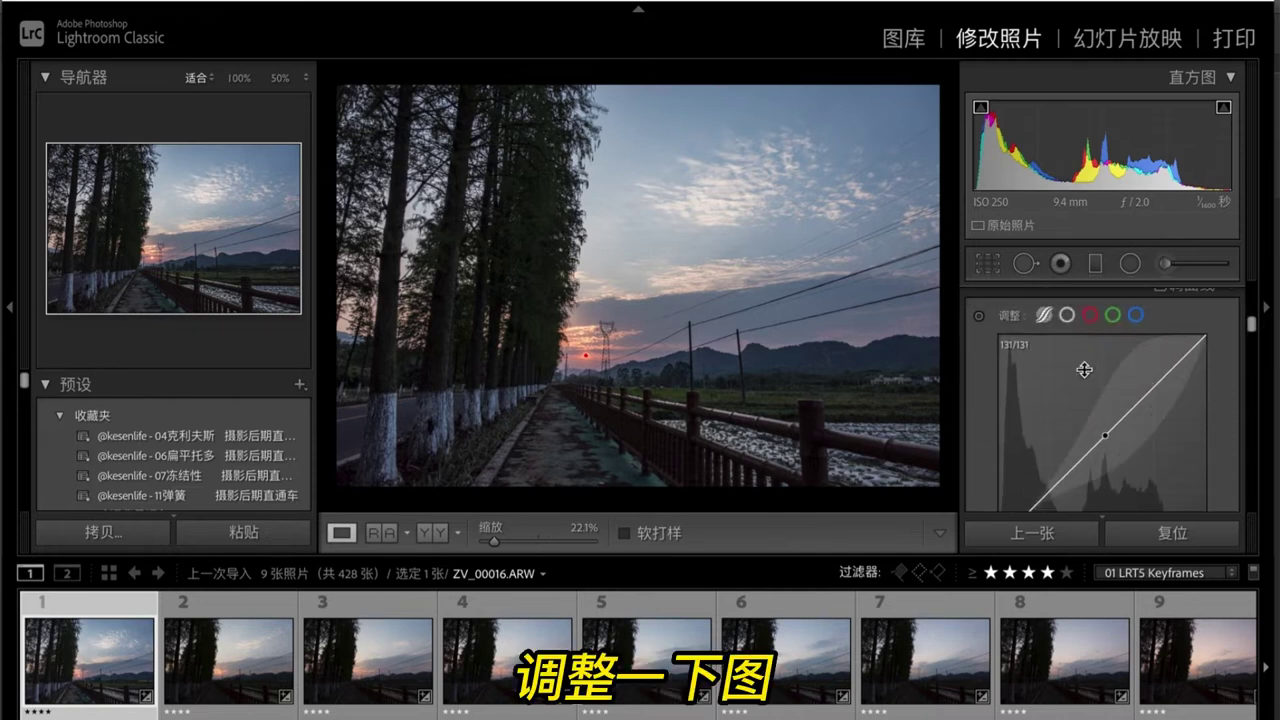
click(978, 318)
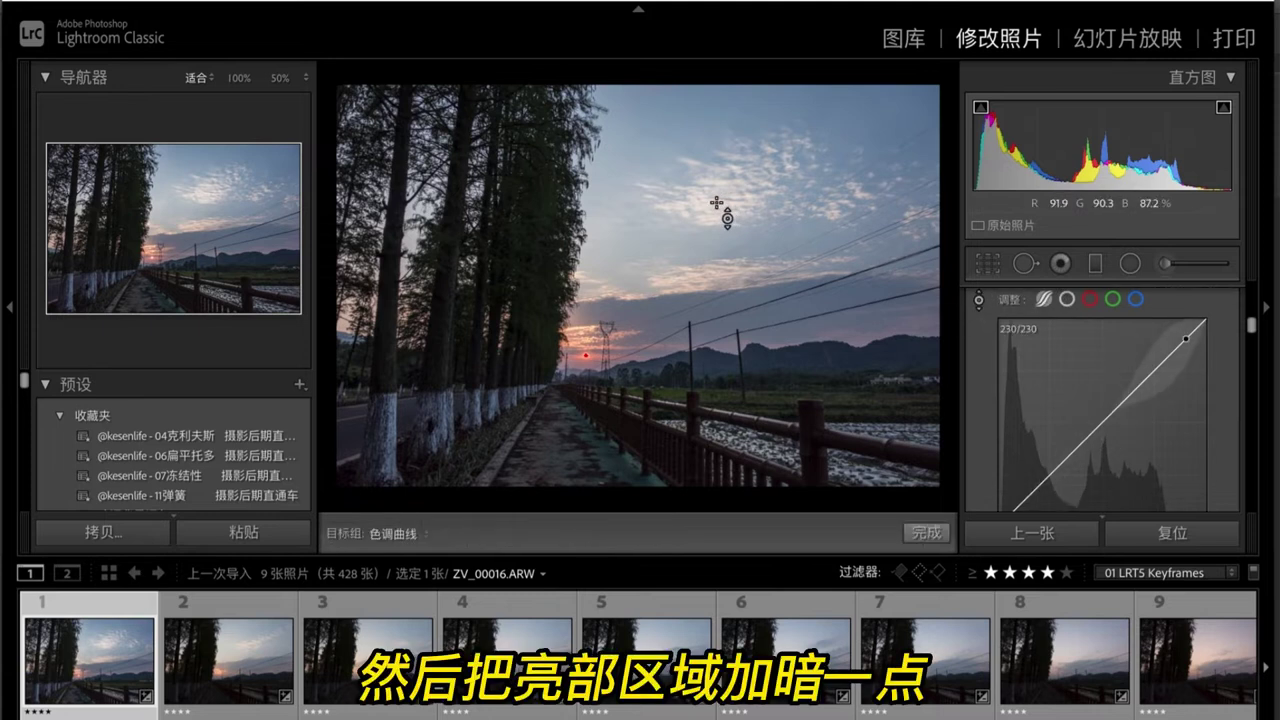
drag(638, 200, 638, 230)
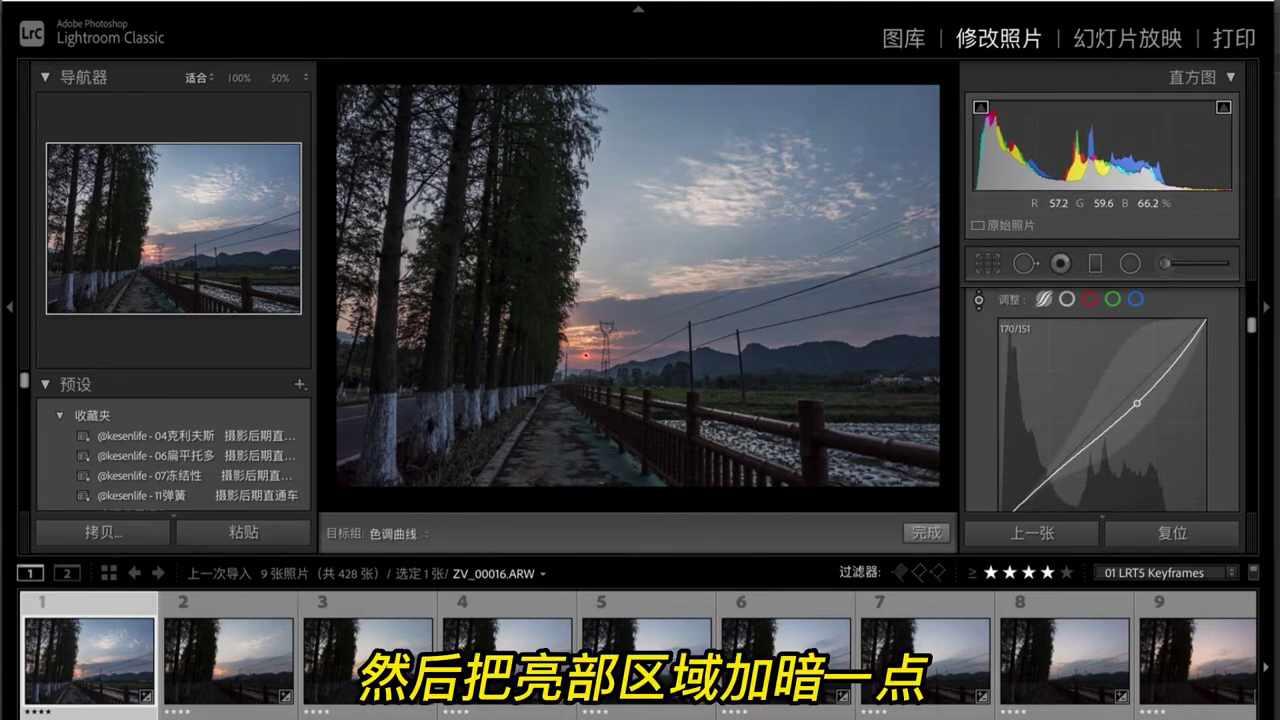
key(Up)
key(Up)
key(Up)
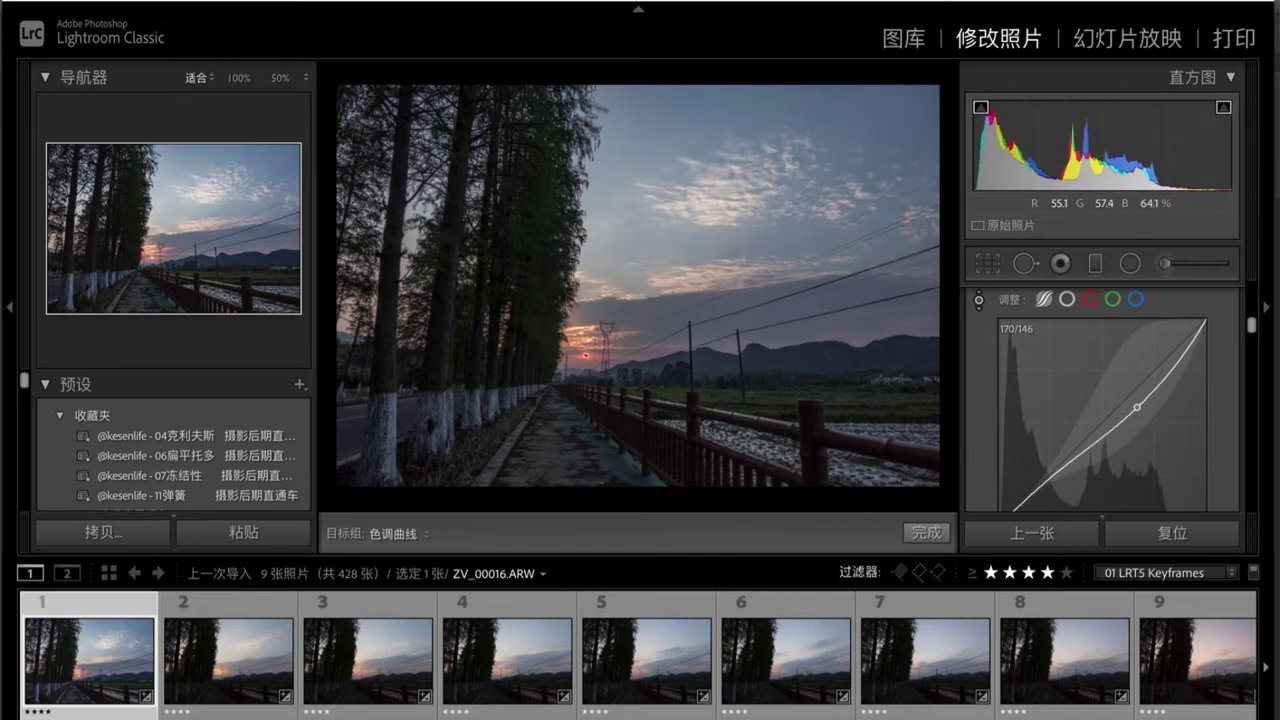
key(Up)
key(Up)
key(Up)
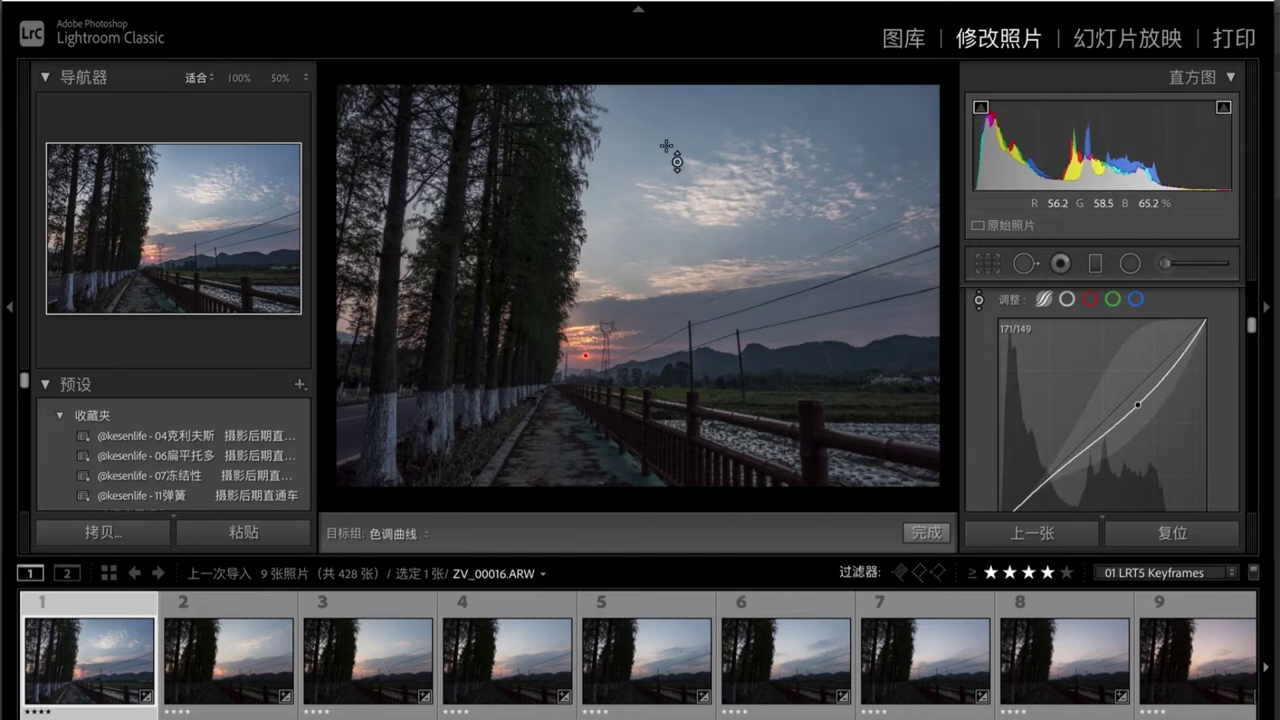
key(Up)
key(Up)
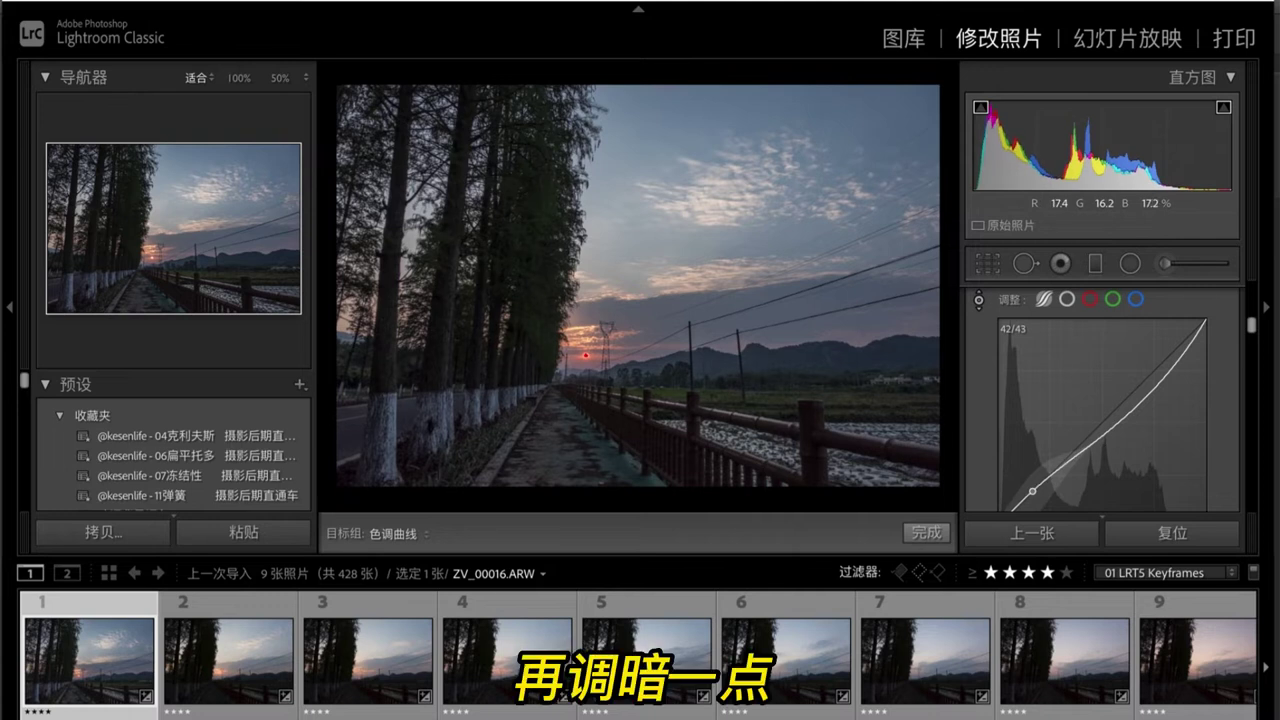
key(Down)
key(Down)
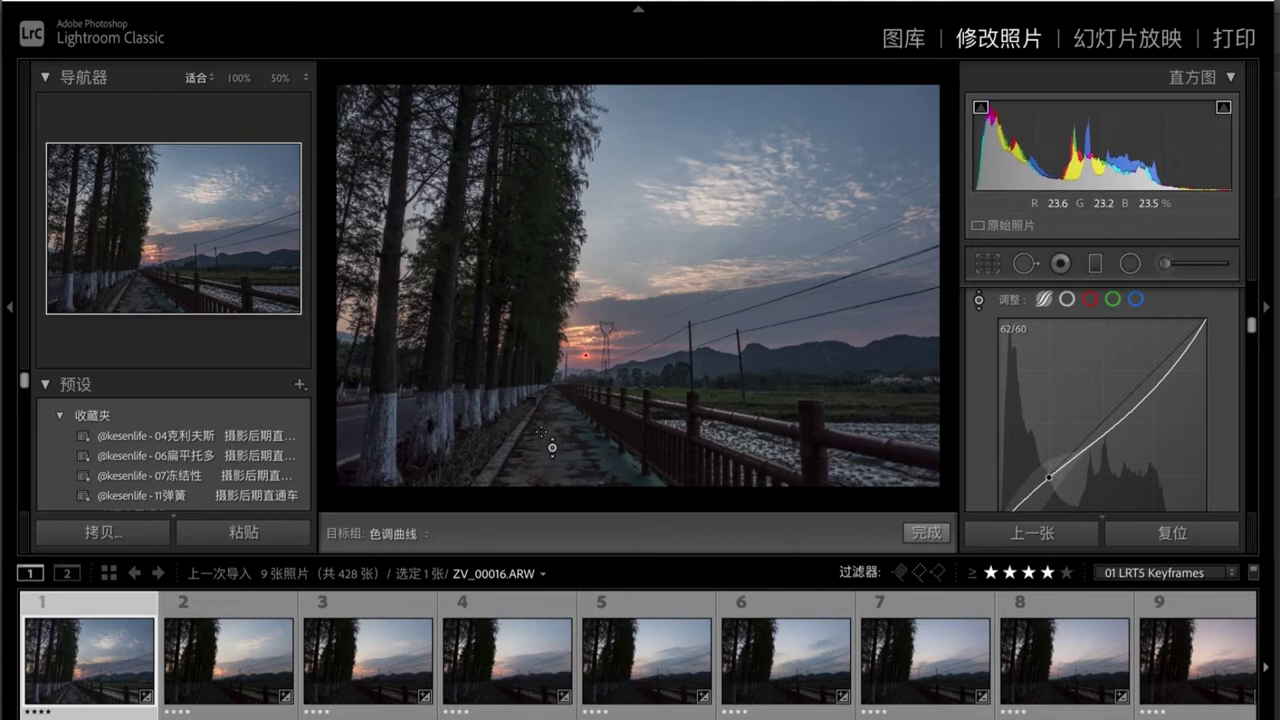
mouse_move(679, 328)
mouse_down()
mouse_move(679, 310)
mouse_move(679, 345)
mouse_move(665, 330)
mouse_up()
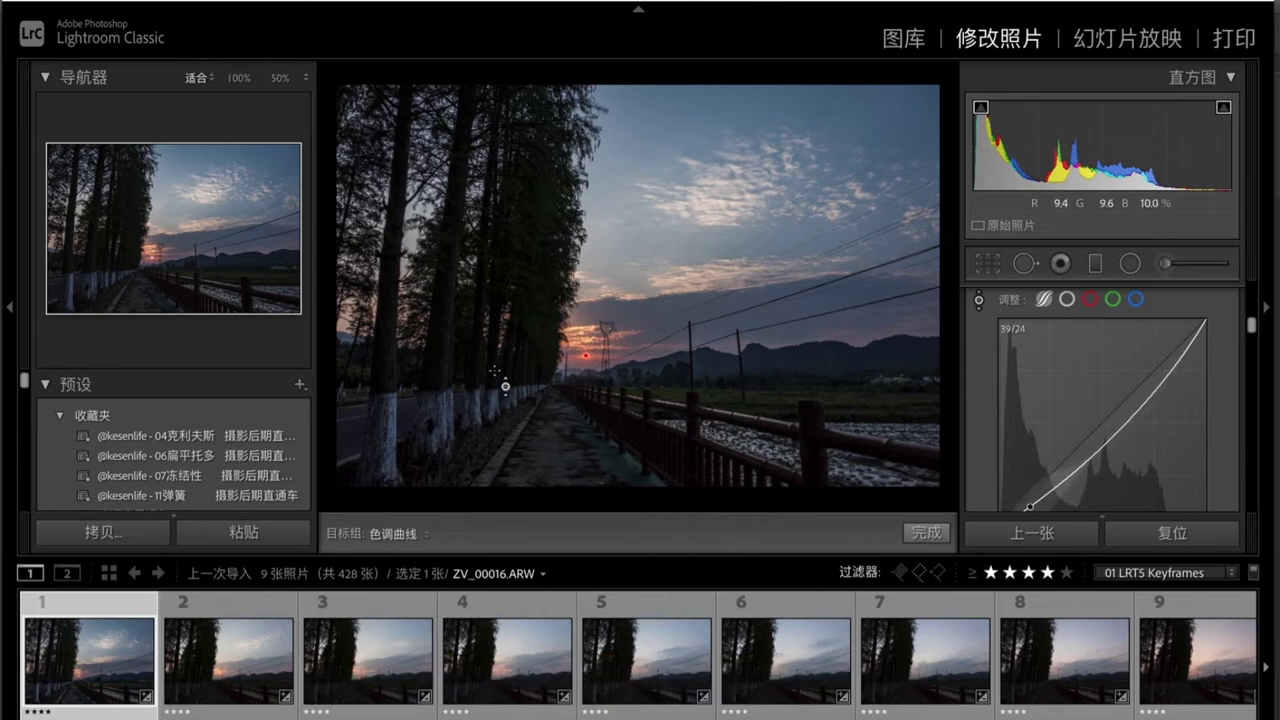
- Tweak red and orange hue, saturation and luminance, and push the Color Grading shadows toward blue
scroll(1125, 373, down, 5)
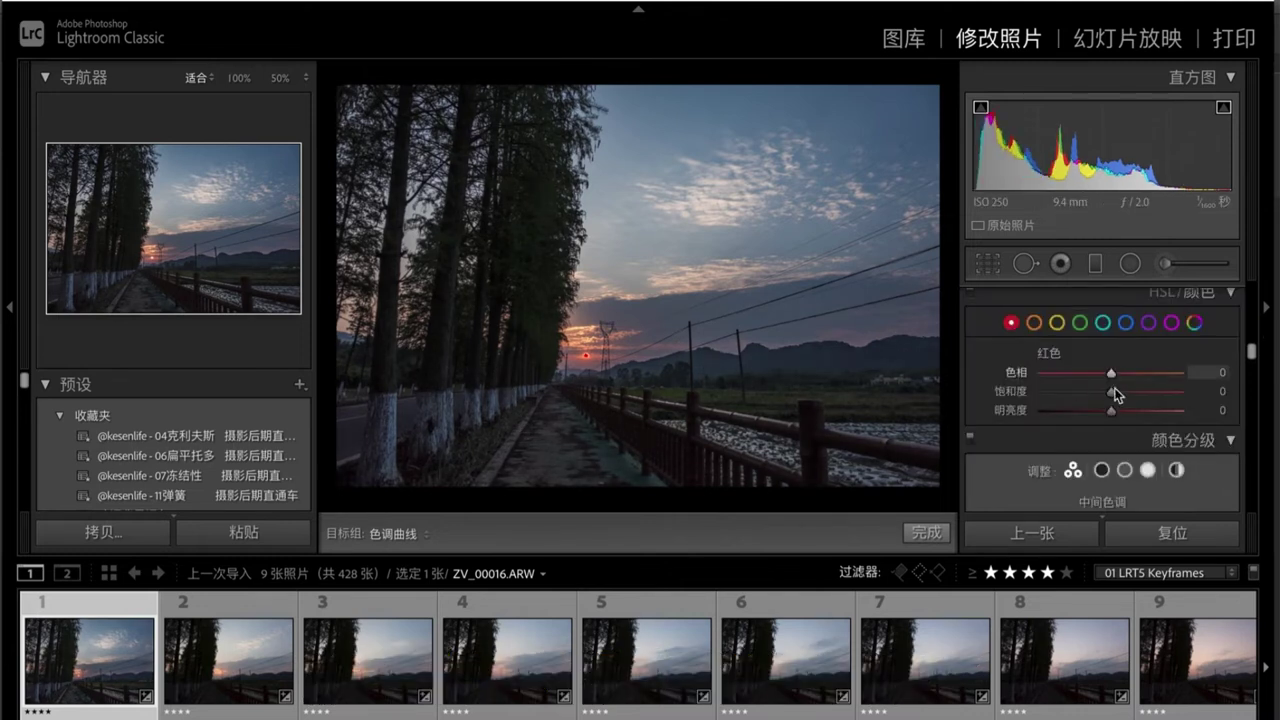
mouse_move(1125, 373)
mouse_down()
mouse_move(1148, 373)
mouse_move(1146, 391)
mouse_up()
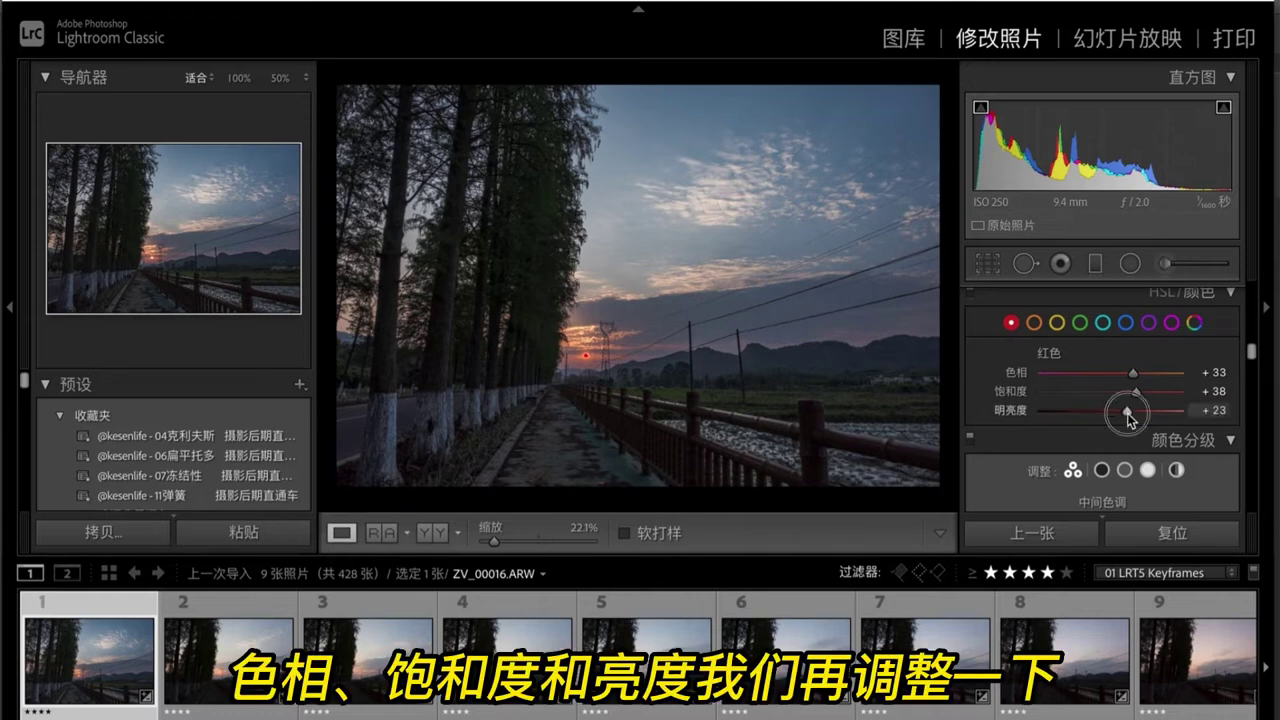
click(1034, 322)
mouse_move(1111, 373)
mouse_down()
mouse_move(1085, 373)
mouse_move(1135, 397)
mouse_move(1130, 410)
mouse_up()
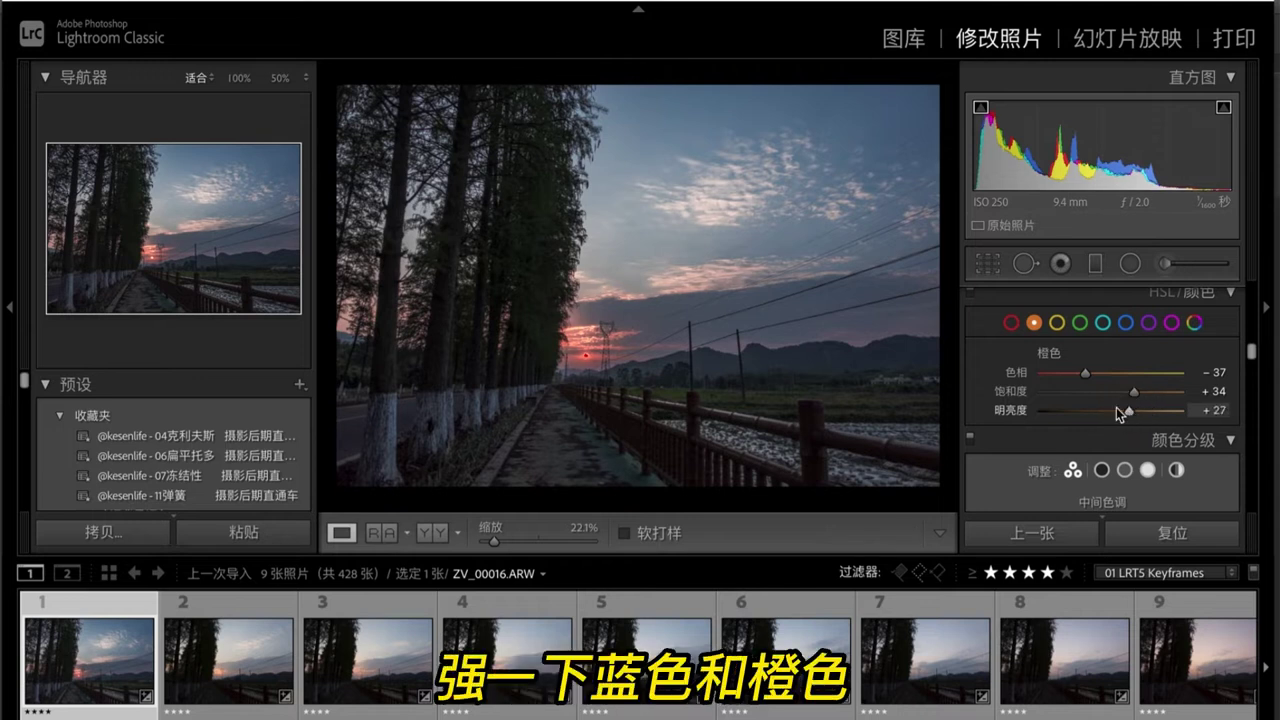
click(1148, 322)
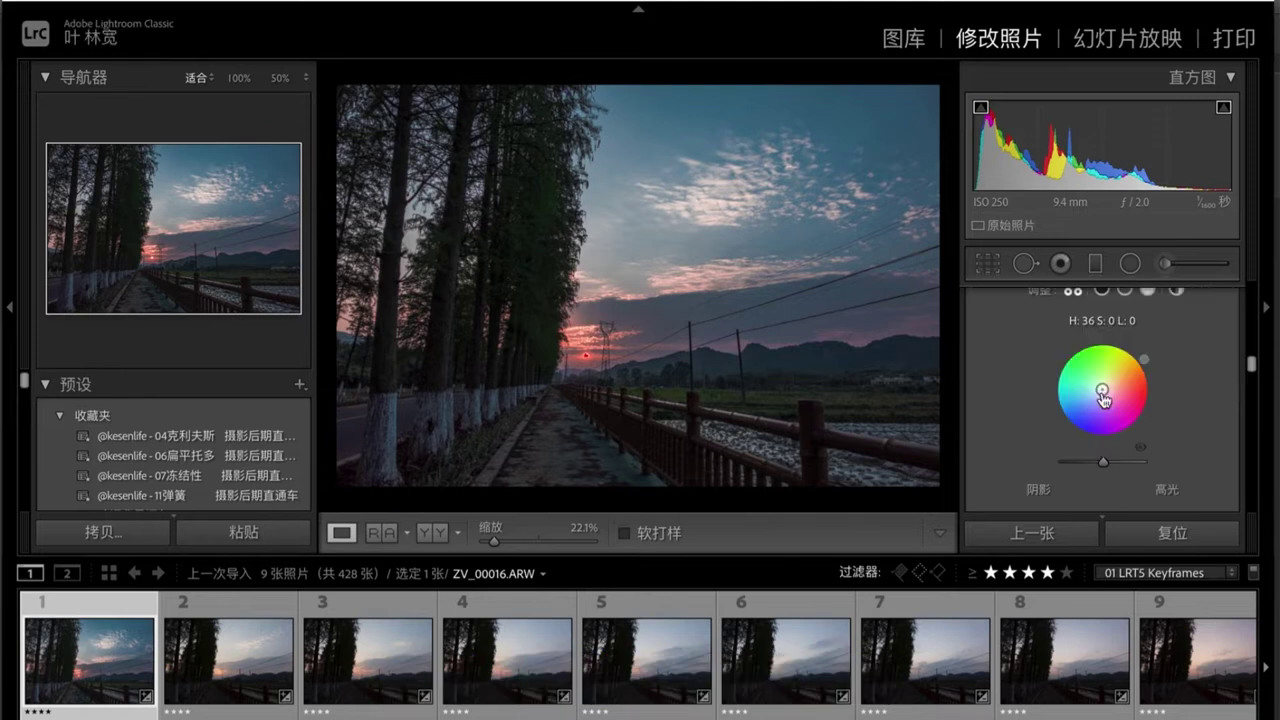
drag(1103, 400, 1116, 379)
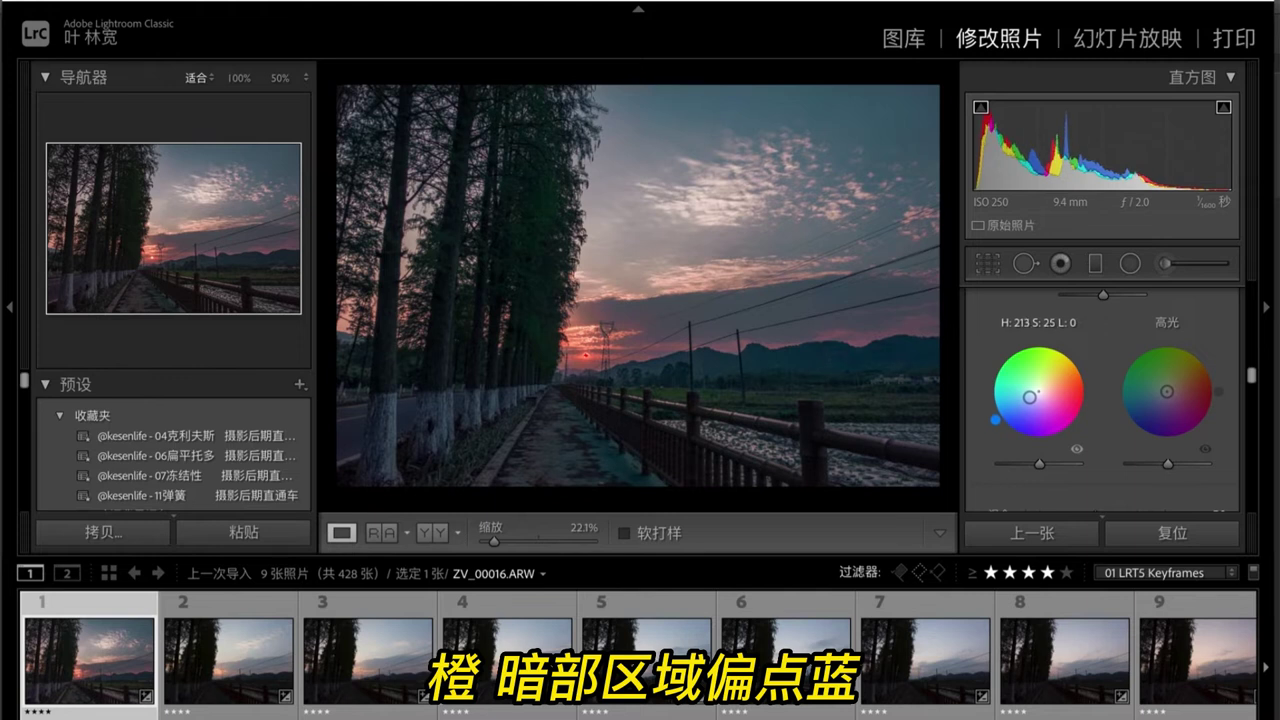
- Raise the luminance noise reduction Contrast from 14 to 18 in the Detail panel
scroll(1070, 390, down, 5)
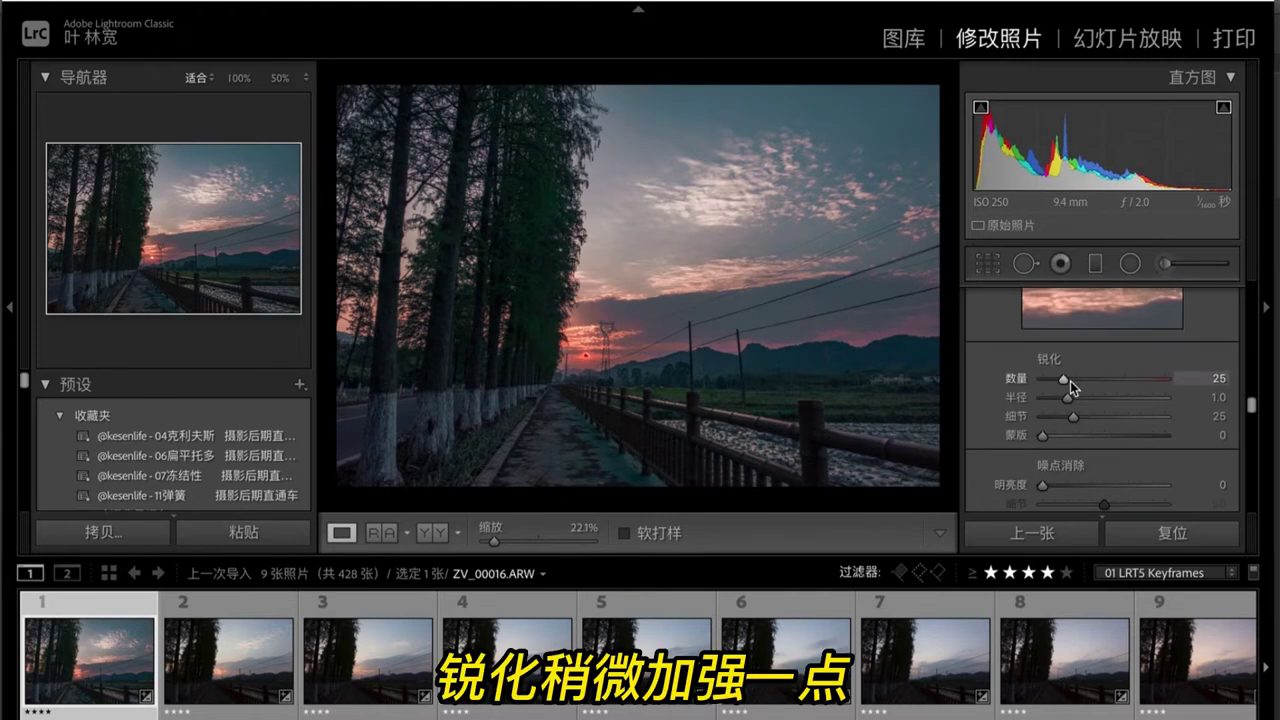
drag(1064, 381, 1083, 410)
scroll(1072, 381, down, 1)
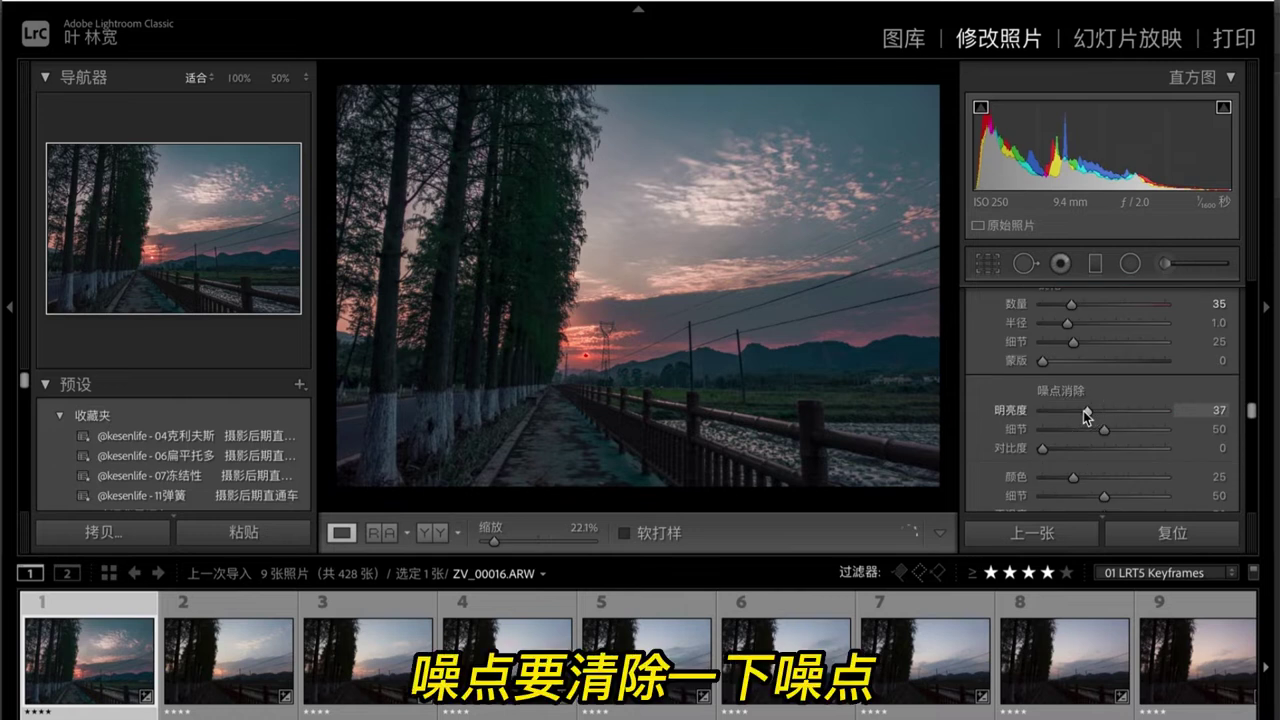
drag(1046, 450, 1057, 451)
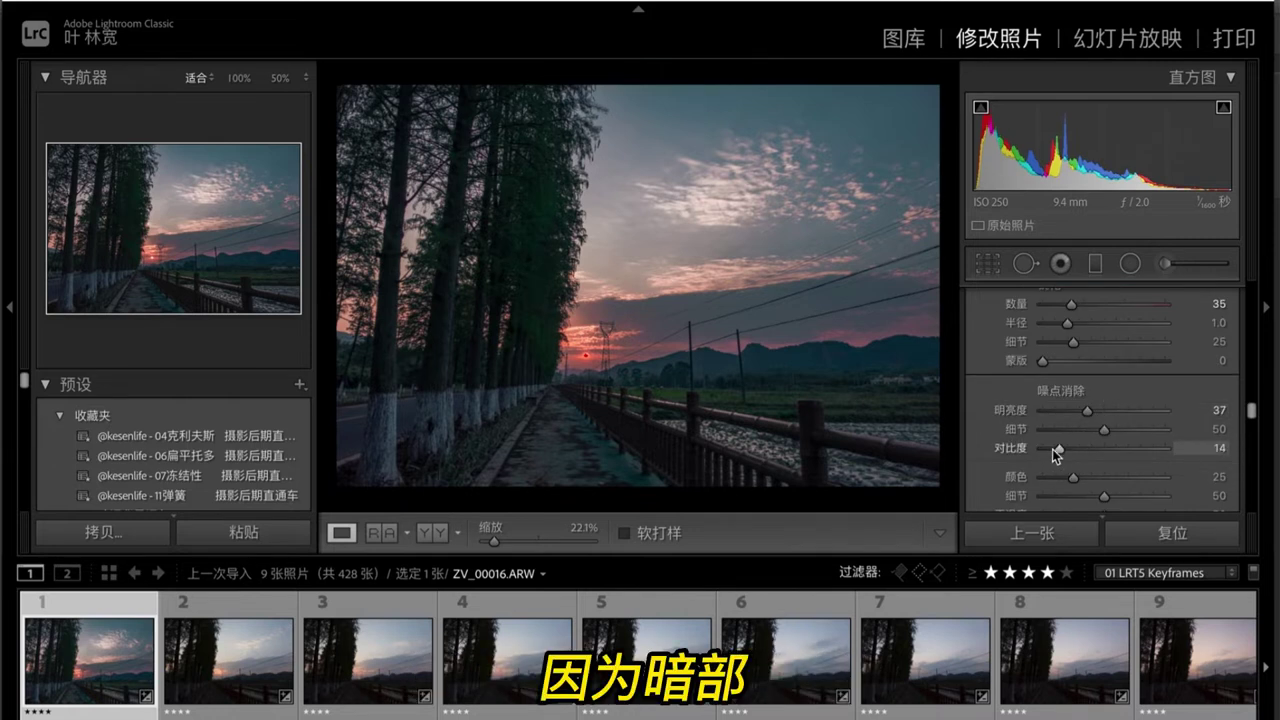
scroll(1060, 453, up, 1)
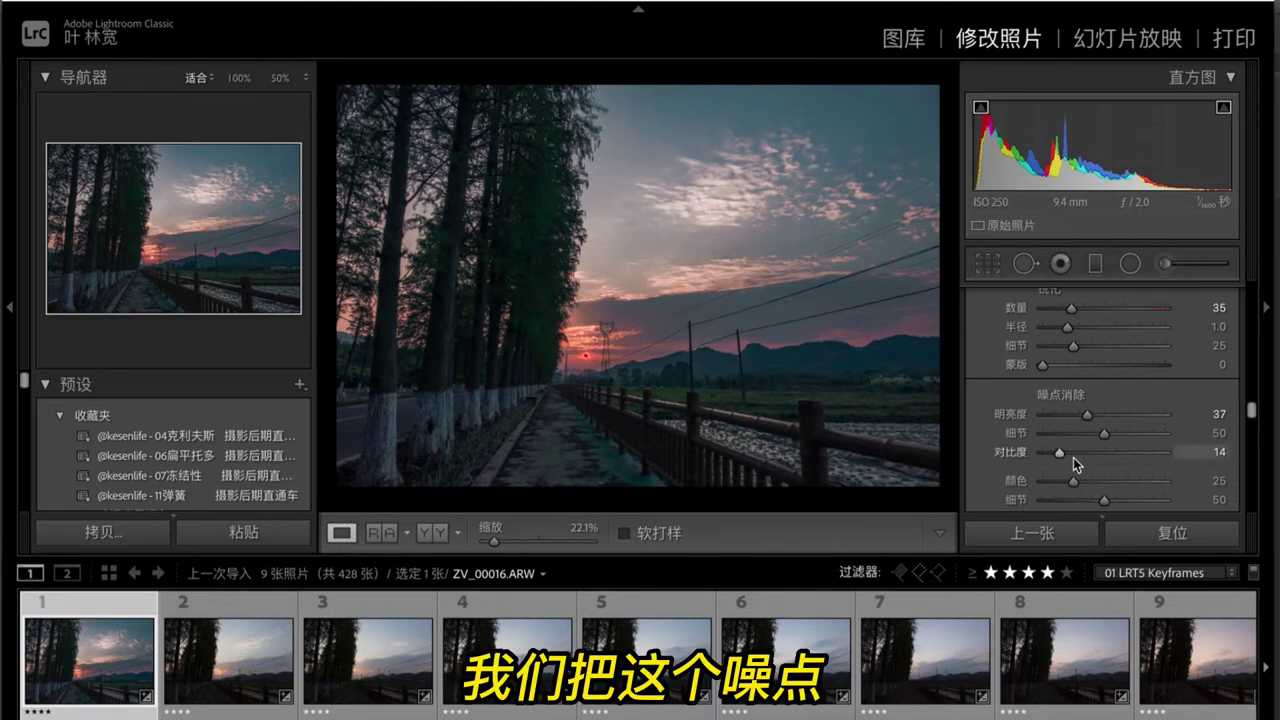
scroll(1073, 460, down, 1)
drag(1060, 439, 1063, 439)
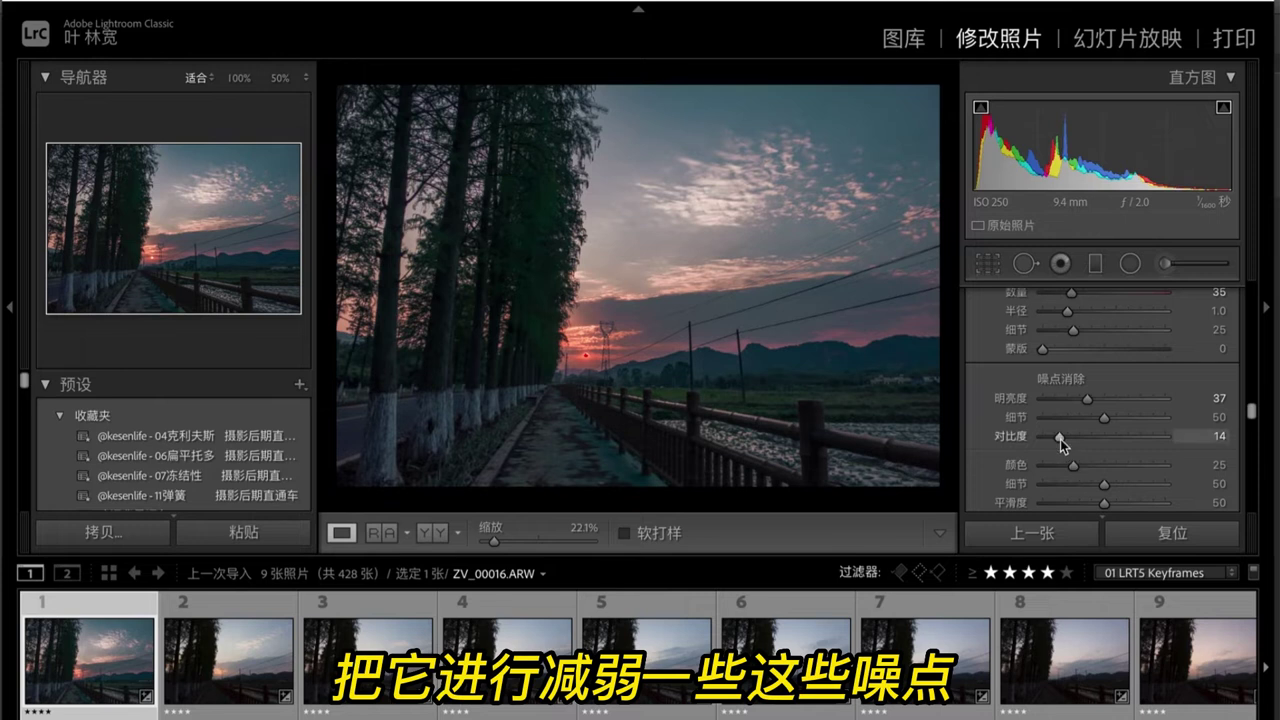
scroll(1063, 439, down, 5)
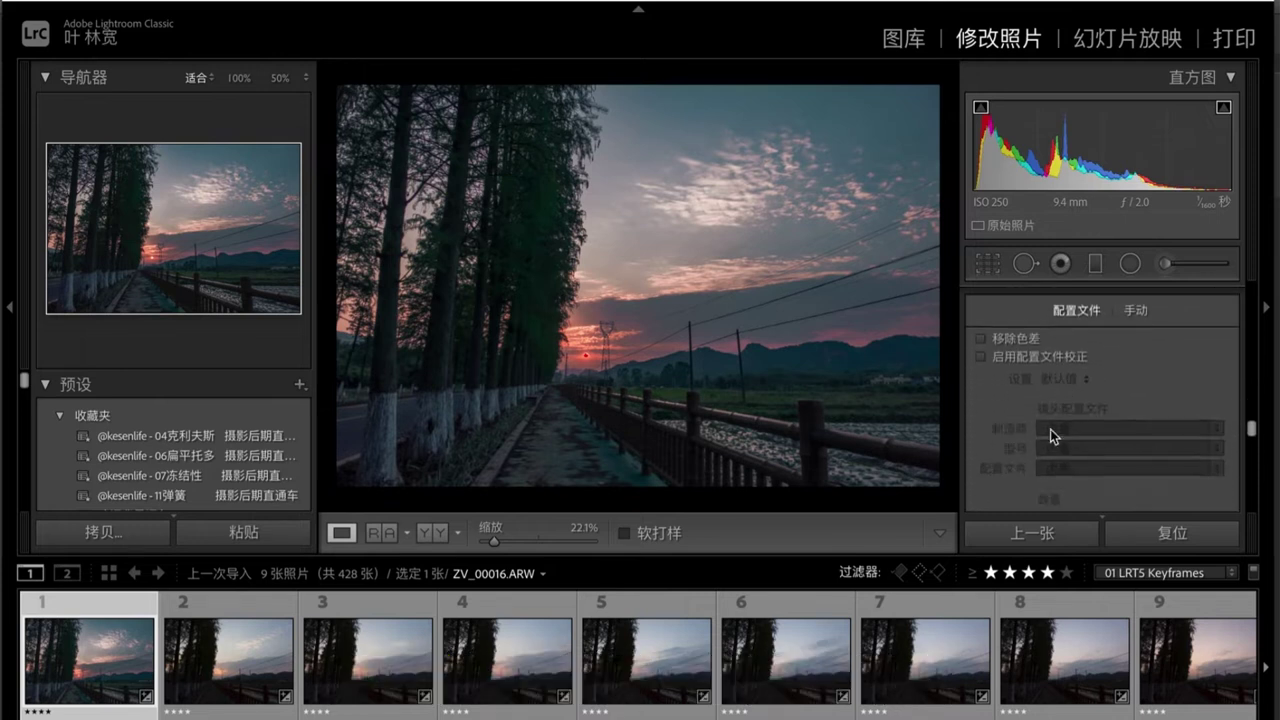
scroll(1050, 435, up, 5)
scroll(1050, 435, up, 5)
scroll(1132, 375, up, 5)
scroll(1100, 385, up, 1)
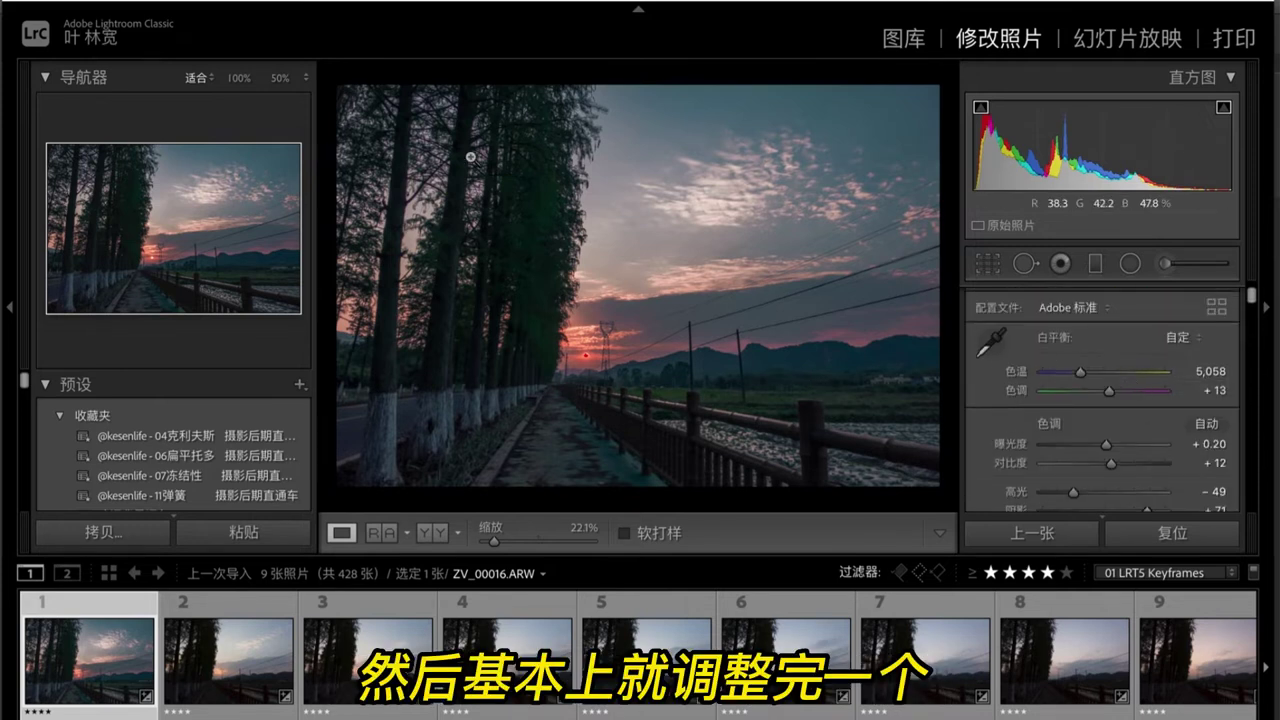
scroll(1063, 396, down, 2)
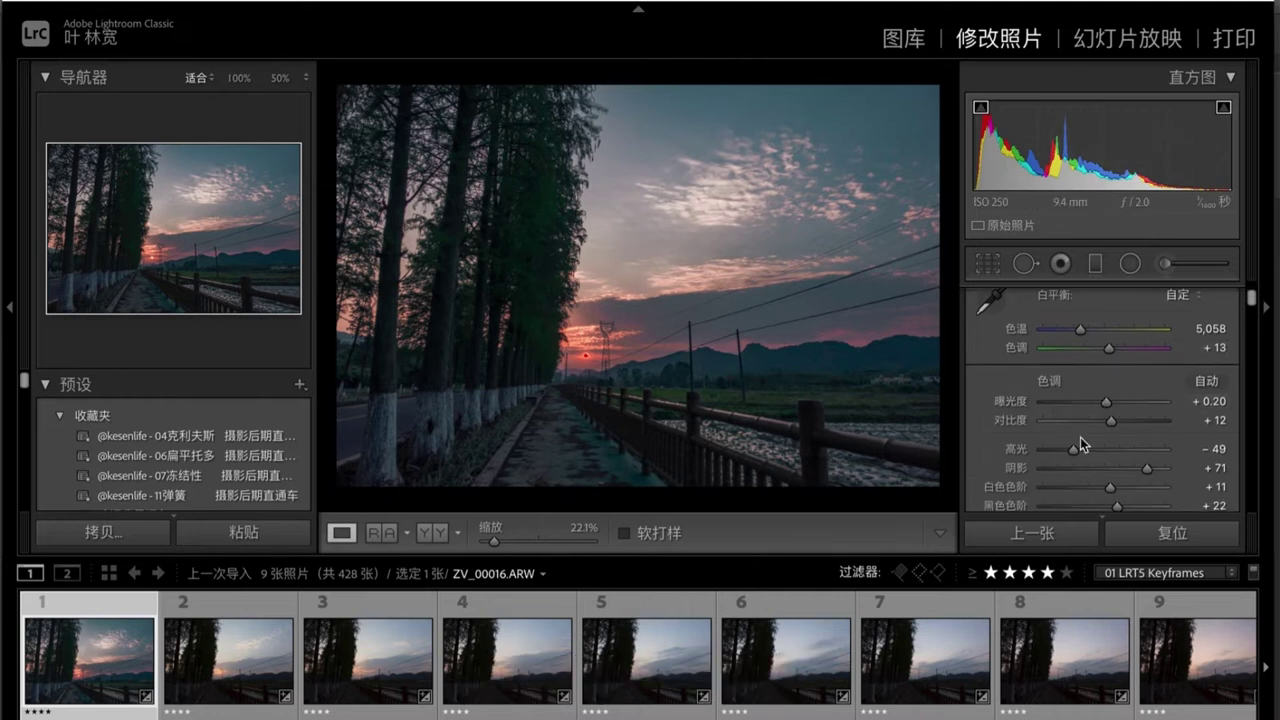
scroll(1080, 437, down, 8)
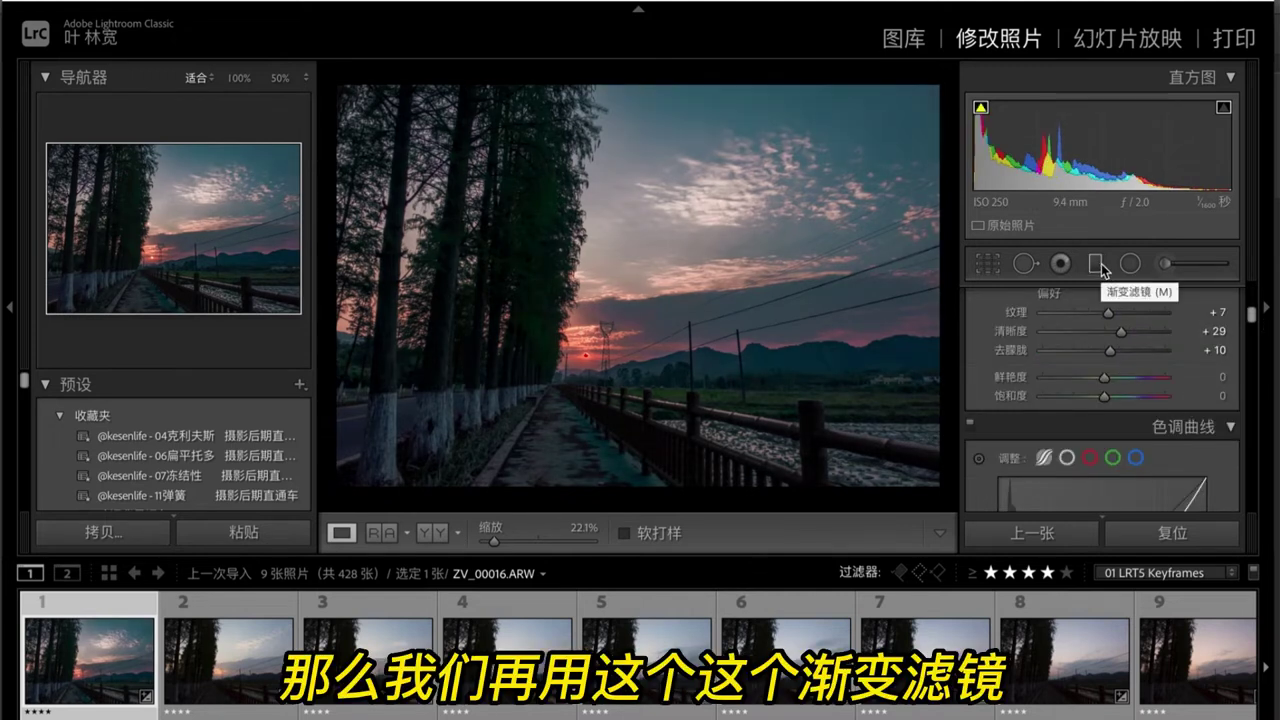
- Move the upper graduated filter up over the sky and raise its tint and contrast
click(1096, 264)
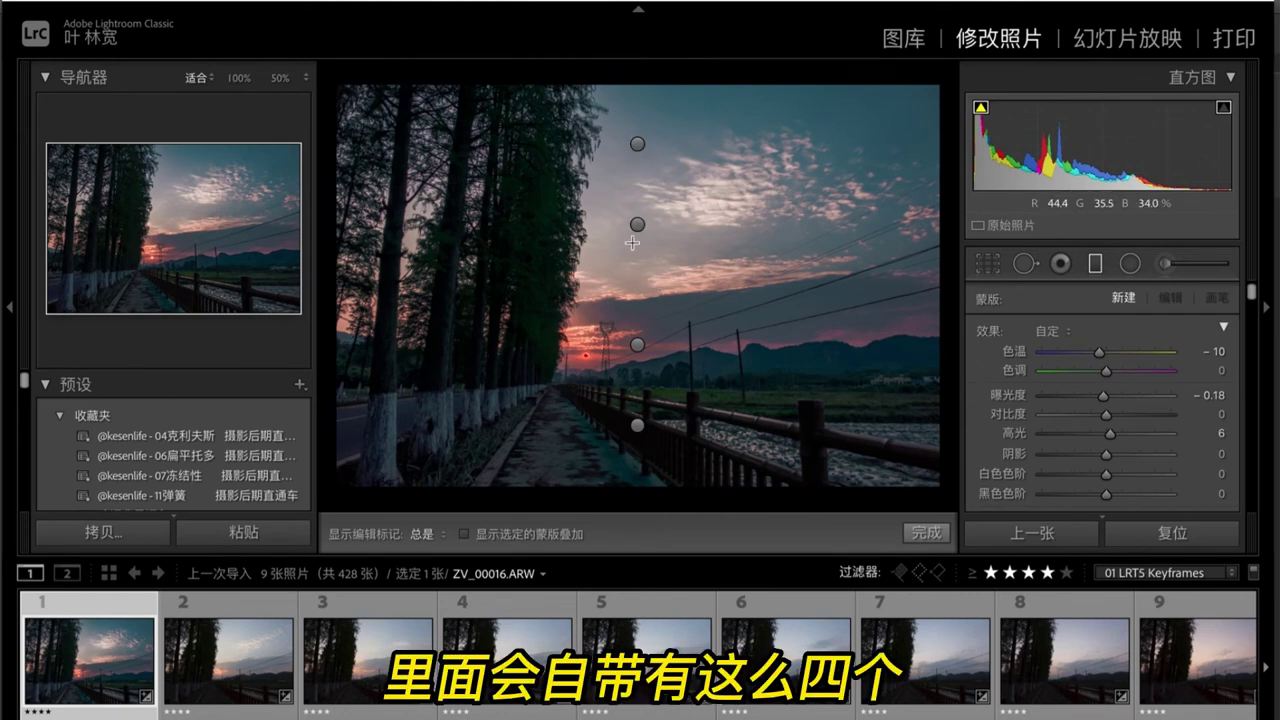
click(637, 224)
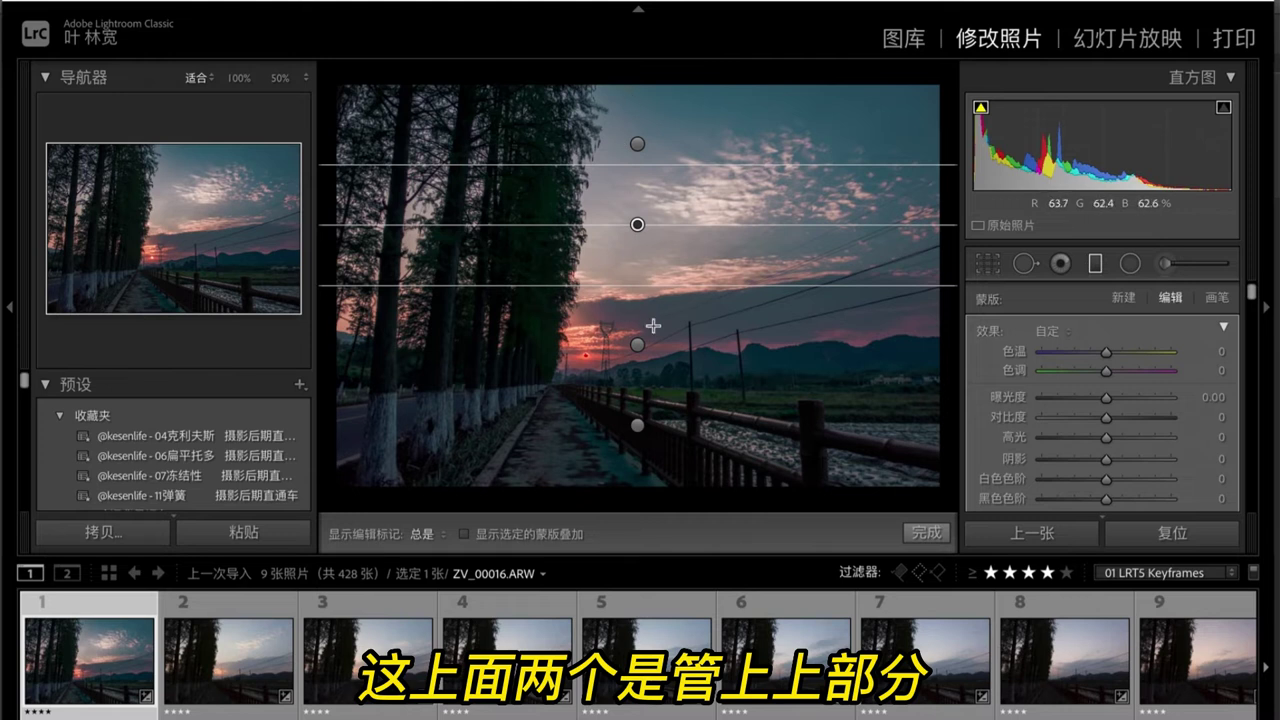
mouse_move(650, 285)
mouse_down()
mouse_move(655, 401)
mouse_move(655, 385)
mouse_up()
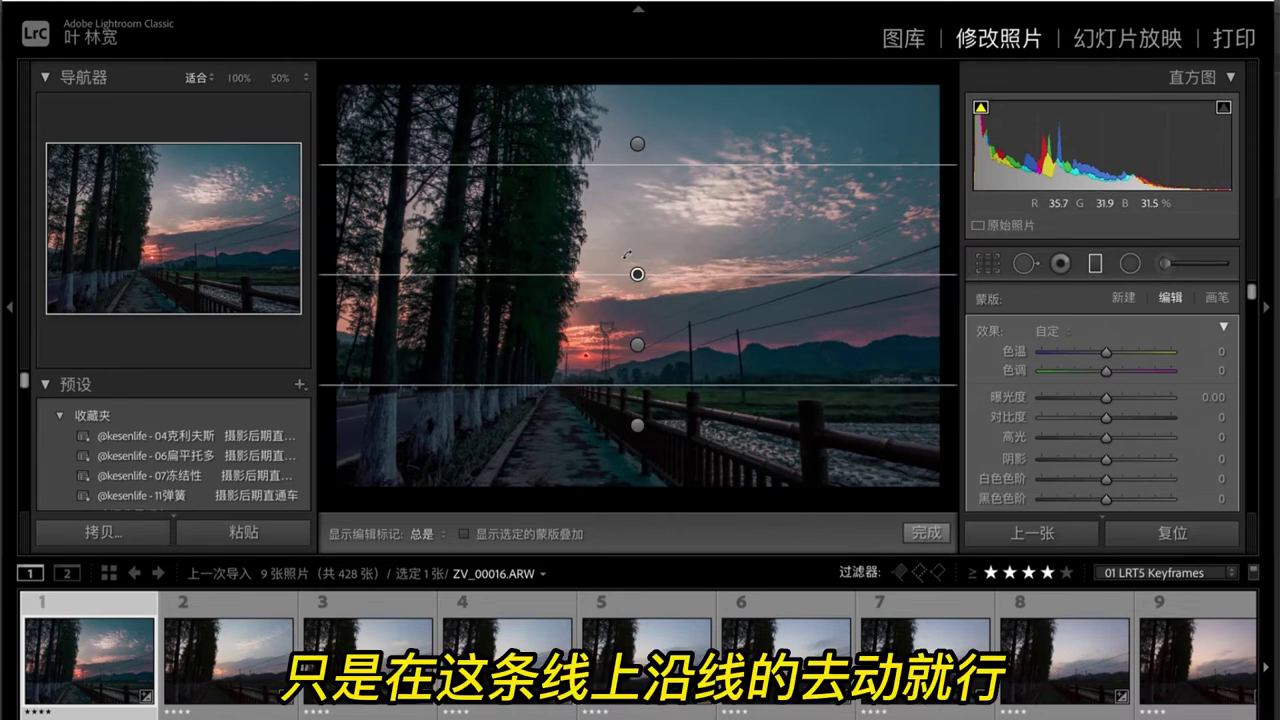
drag(638, 276, 680, 224)
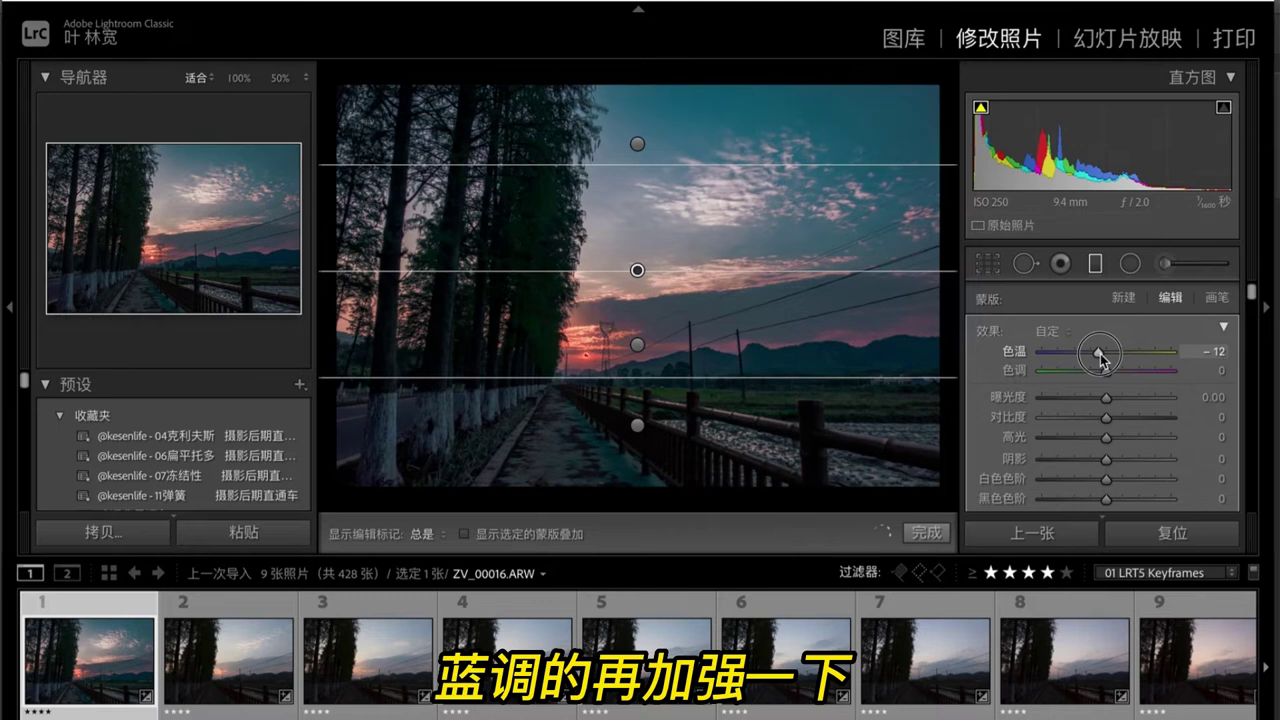
drag(1106, 370, 1110, 370)
mouse_move(1106, 417)
mouse_down()
mouse_move(1128, 420)
mouse_move(1101, 462)
mouse_move(1115, 416)
mouse_up()
scroll(1088, 502, down, 3)
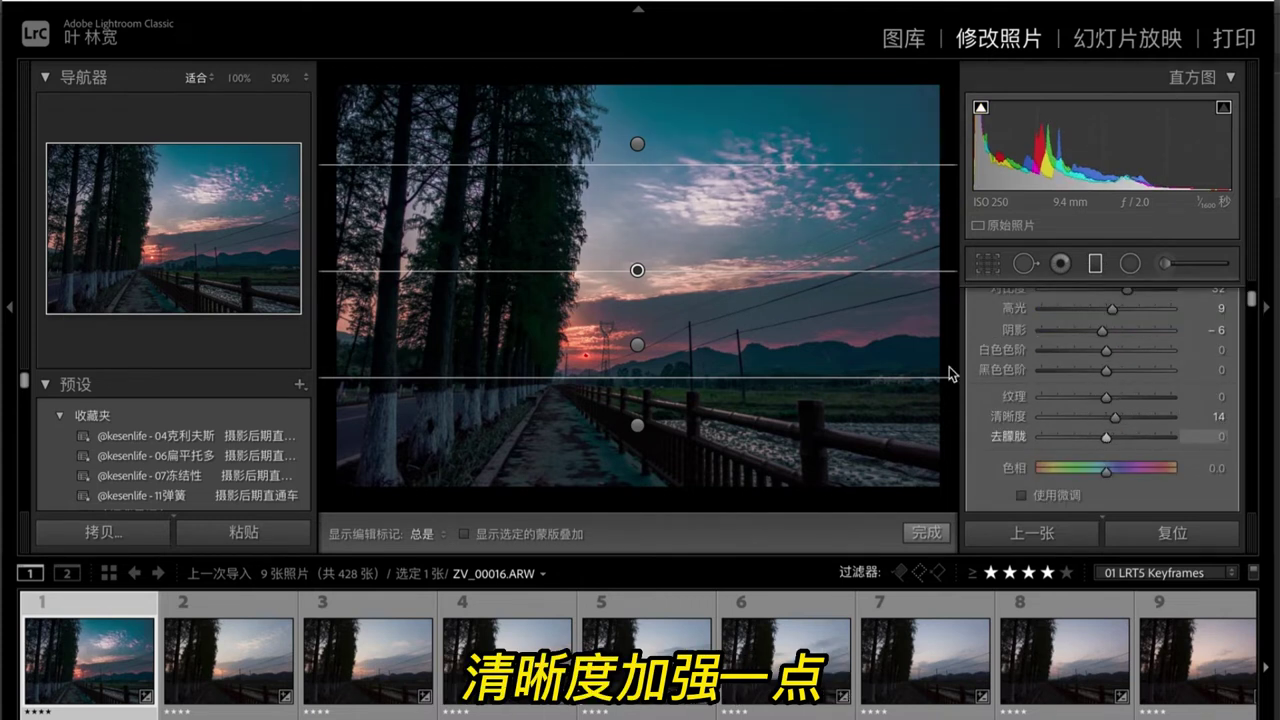
- Warm the lower graduated filter, brighten its highlights and shadows, and confirm with Done
click(637, 345)
drag(677, 443, 677, 442)
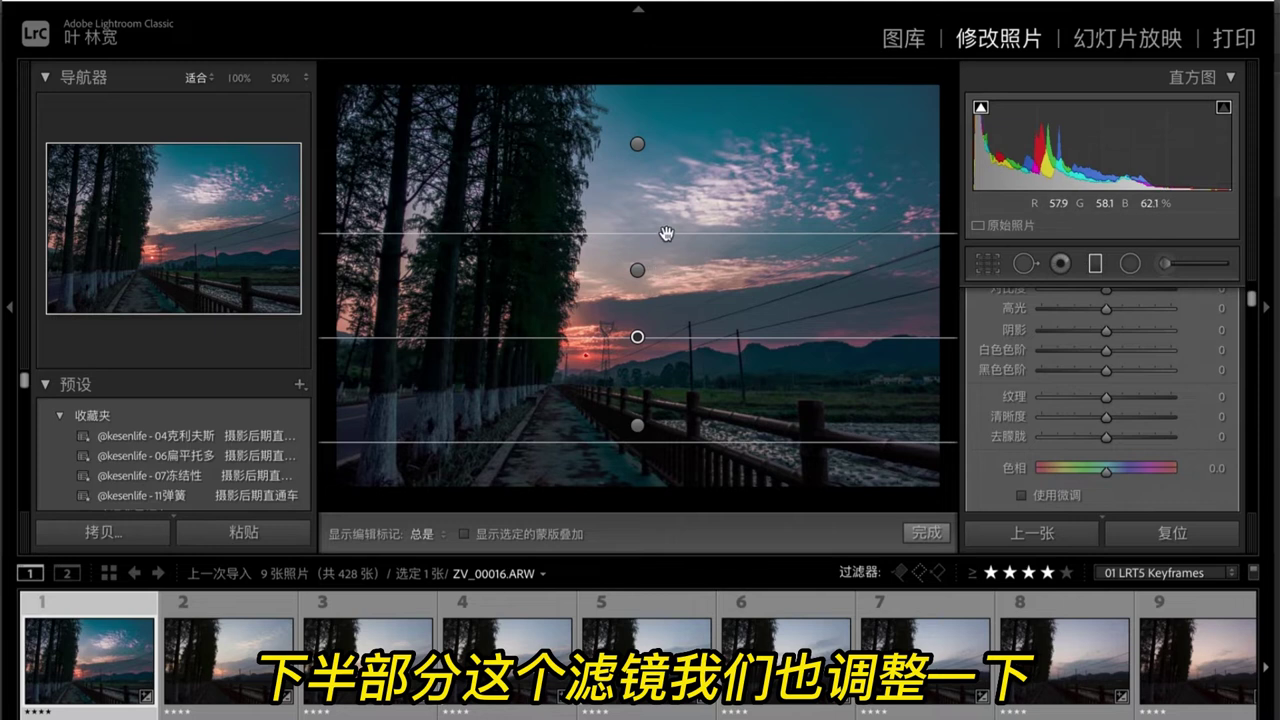
drag(666, 234, 660, 251)
scroll(1100, 400, up, 3)
mouse_move(1106, 352)
mouse_down()
mouse_move(1126, 352)
mouse_move(1111, 371)
mouse_up()
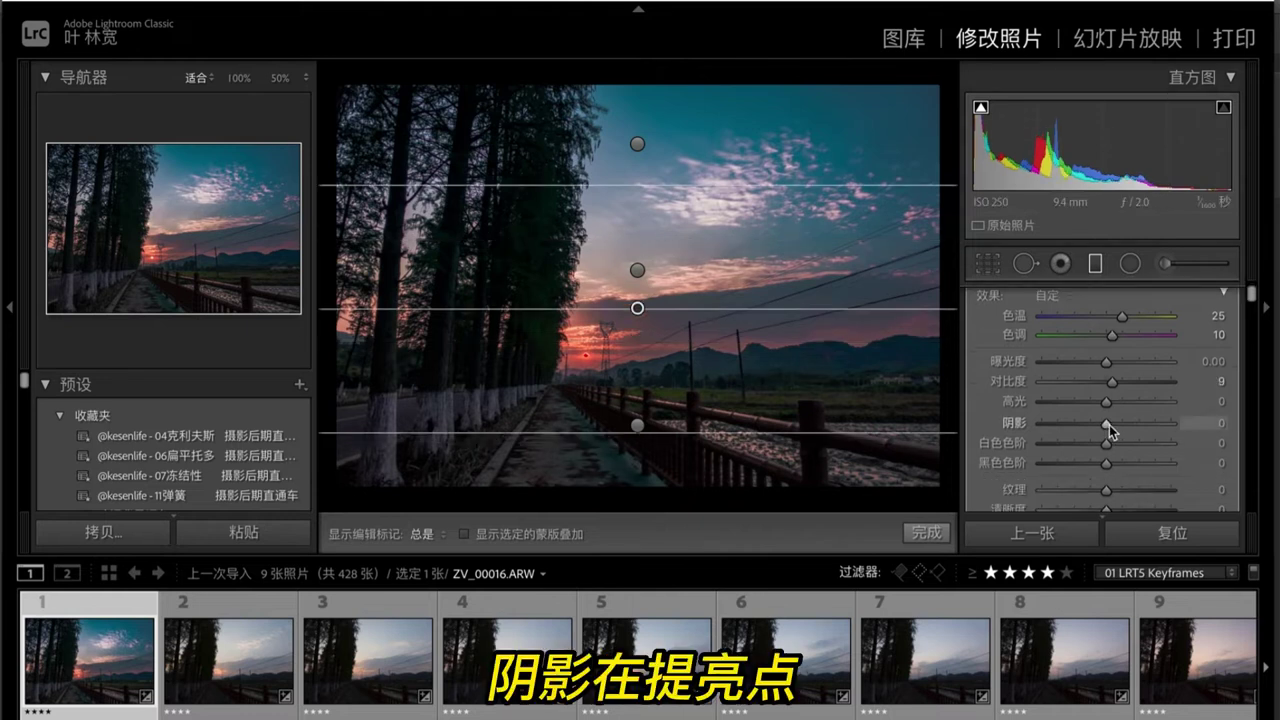
drag(1110, 430, 1122, 423)
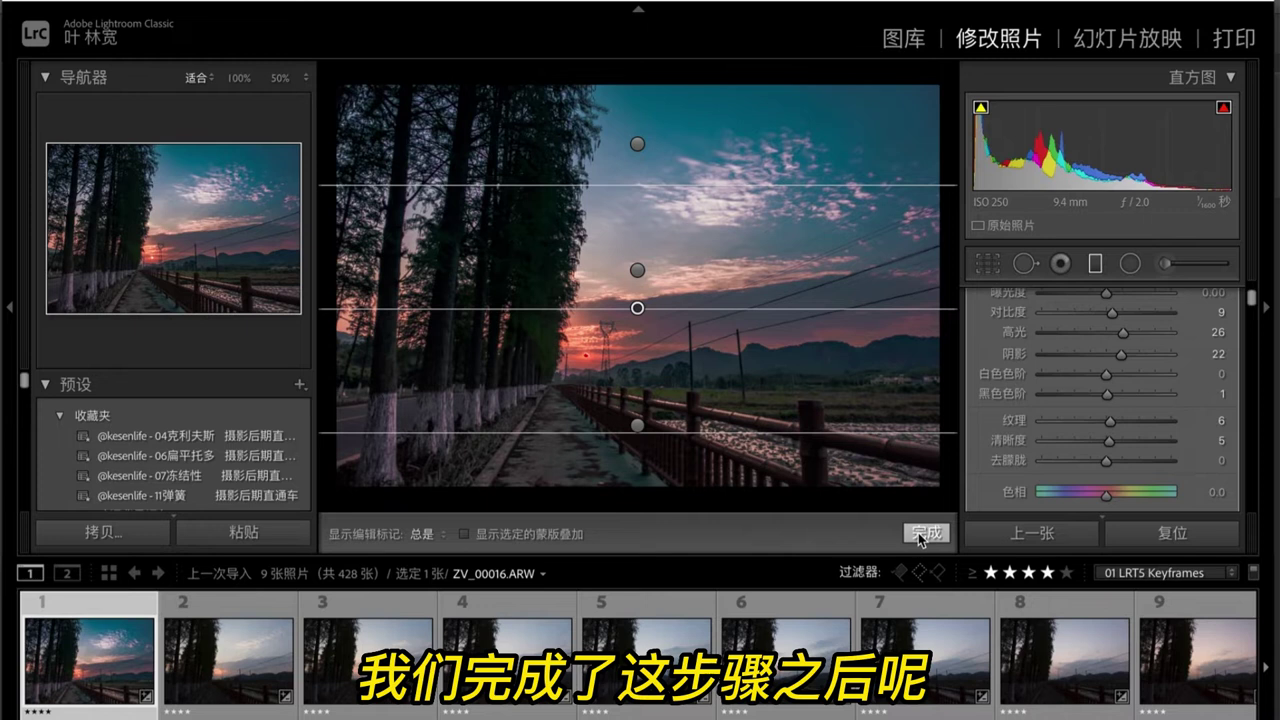
click(918, 534)
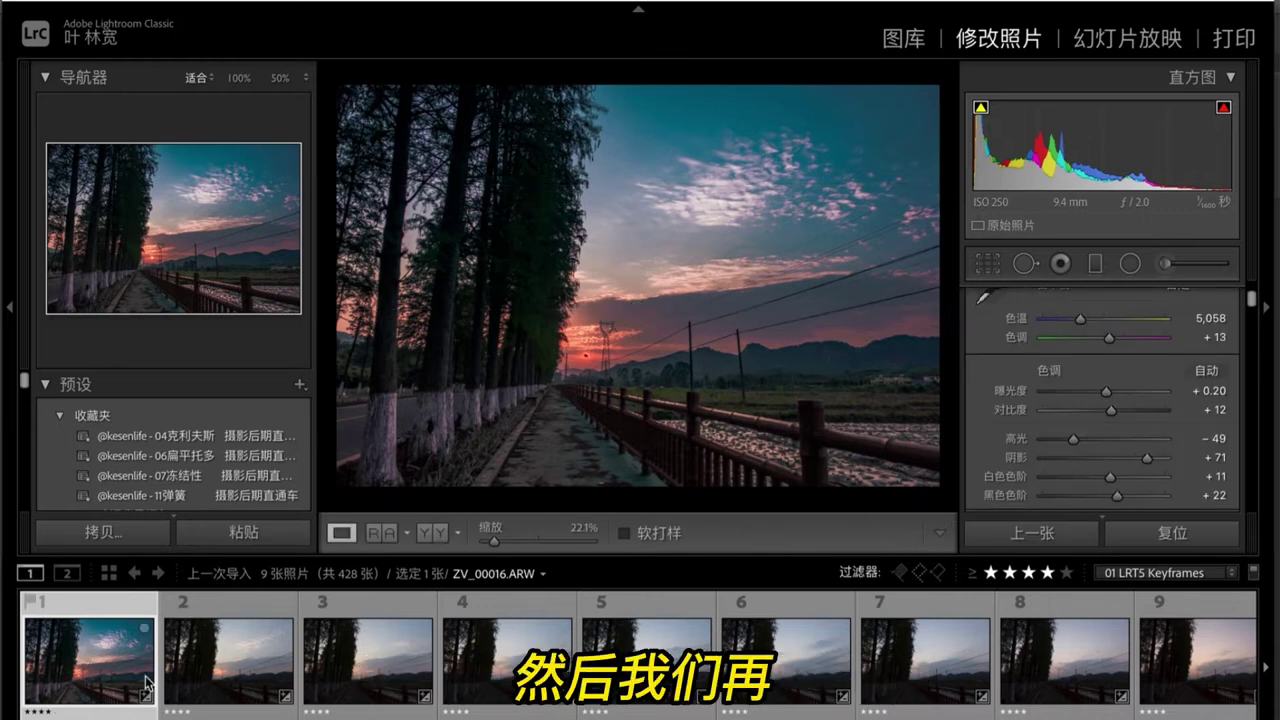
- Sync keyframes 1–2 and 2–3 with the 01 LRTimelapse Sync Keyframes script
ctrl+click(242, 654)
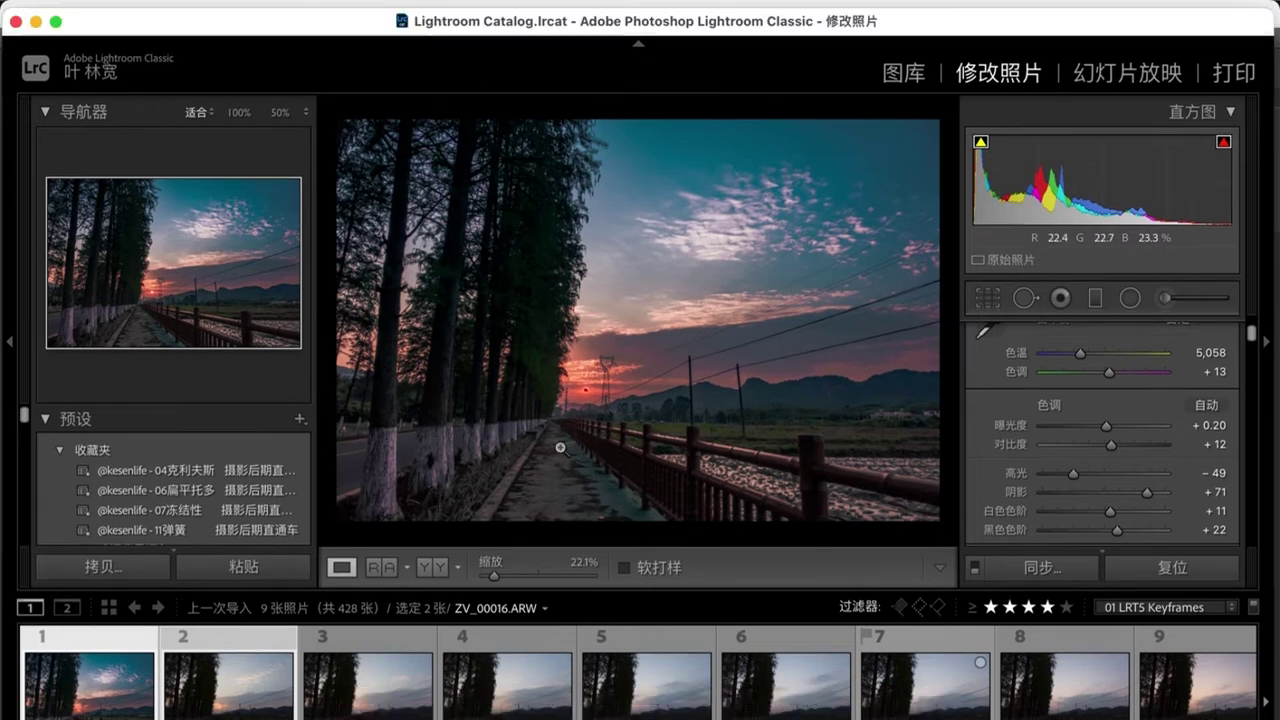
click(632, 0)
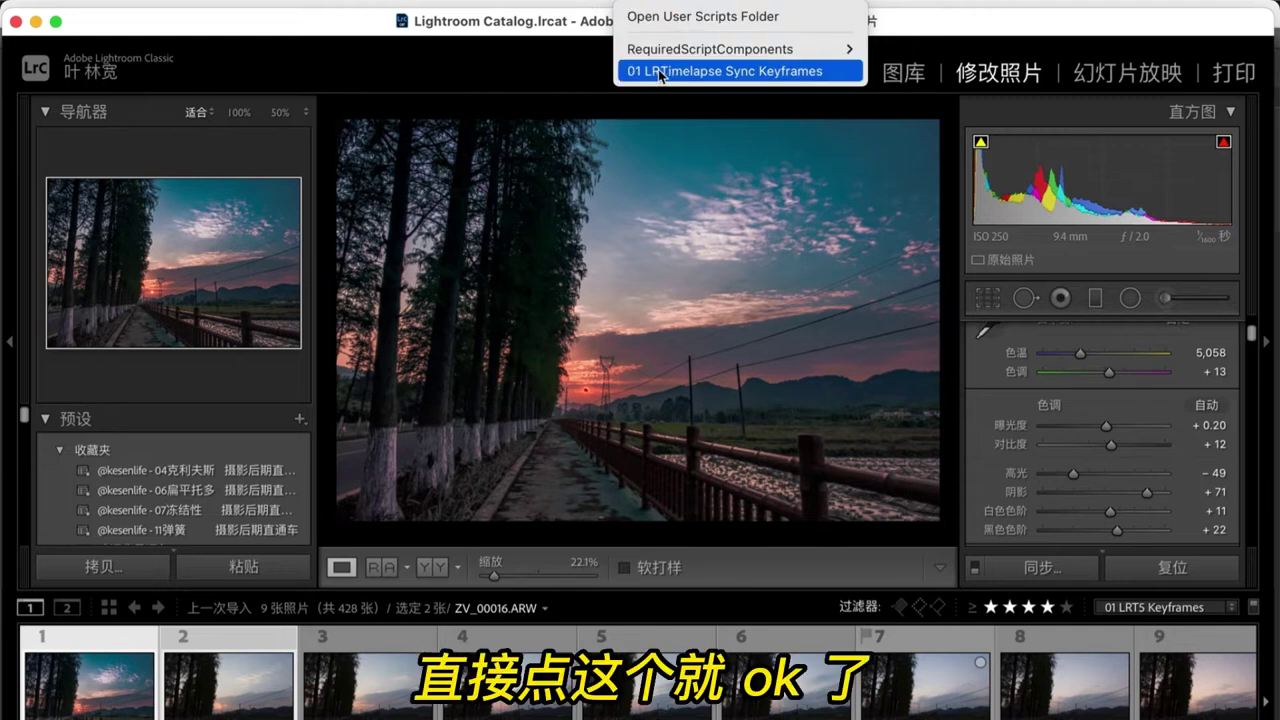
click(768, 78)
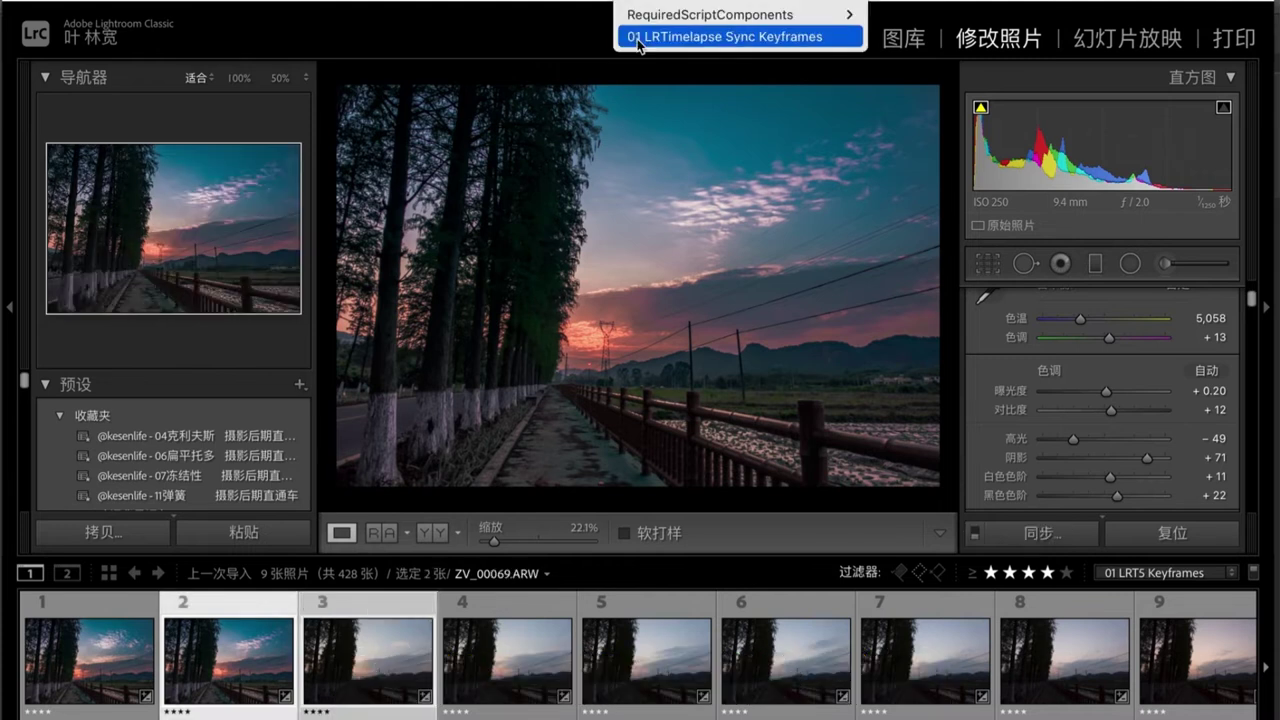
click(740, 38)
- Run the keyframe sync on the following pairs, keyframes 3–4 through 5–6
click(490, 664)
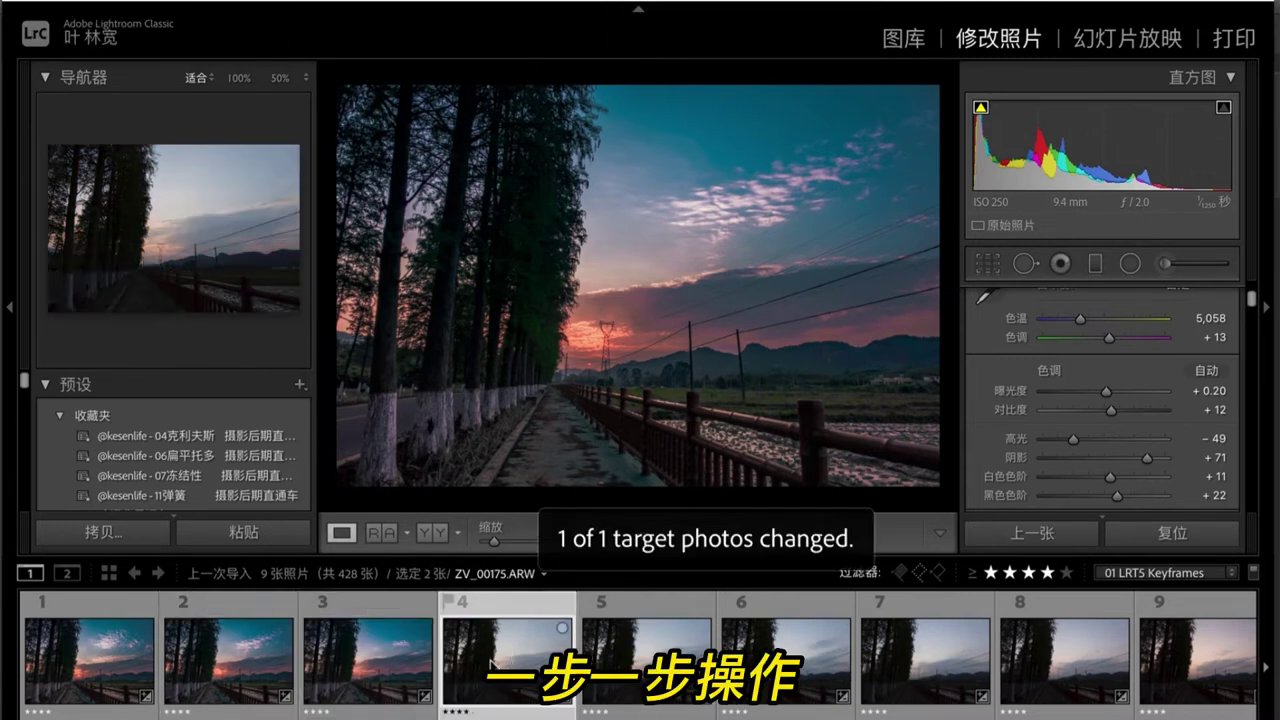
shift+click(397, 672)
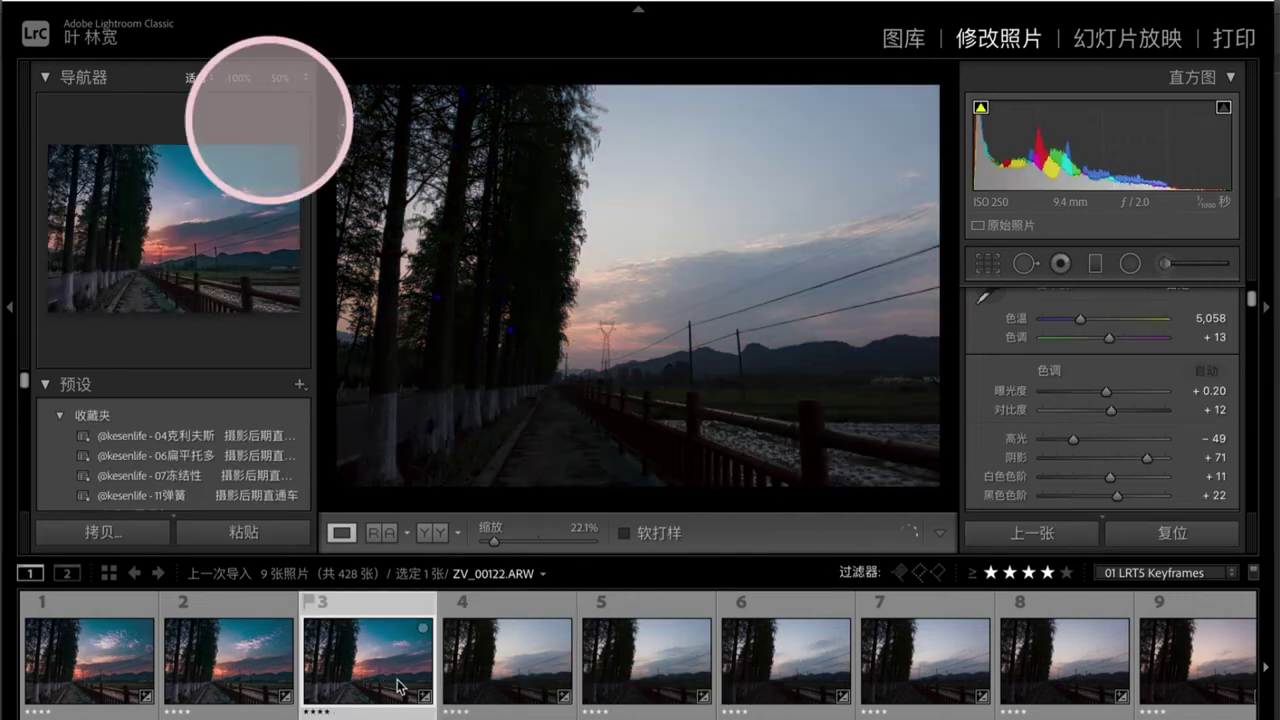
click(507, 660)
click(720, 36)
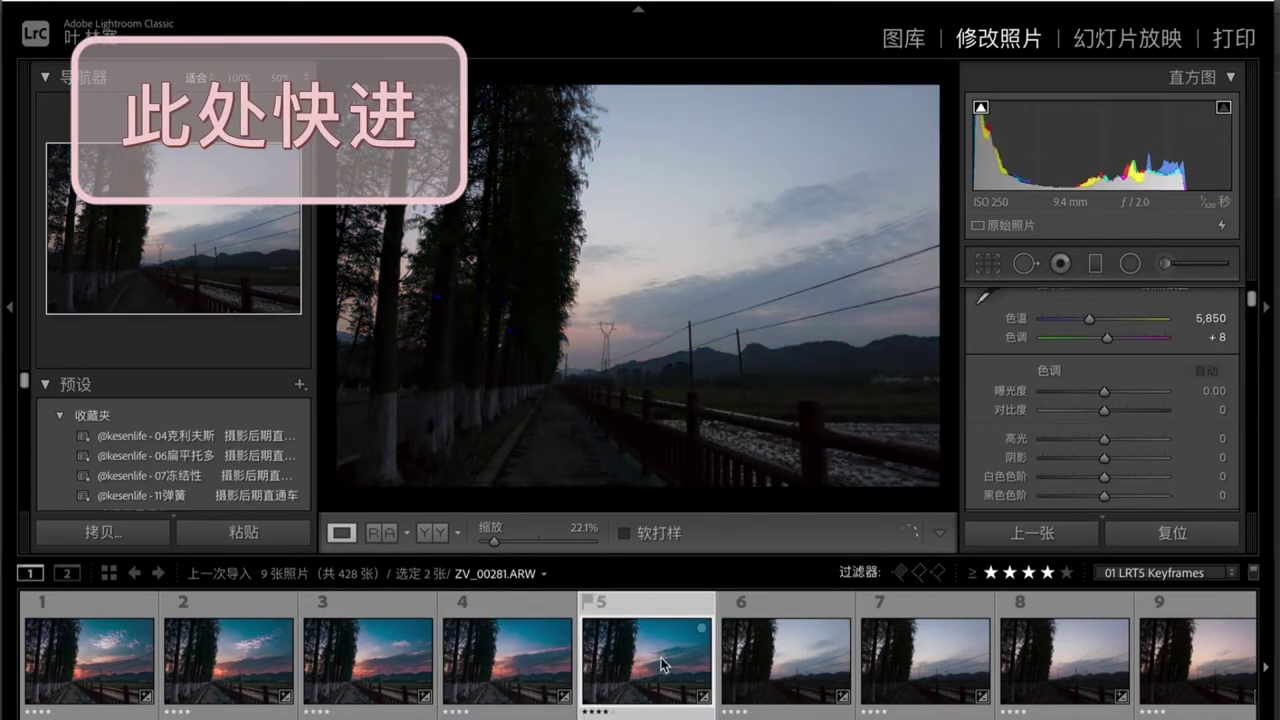
click(637, 660)
shift+click(776, 660)
click(720, 36)
- Select keyframe pairs 7–8 and 8–9 and run the keyframe sync on them
click(913, 661)
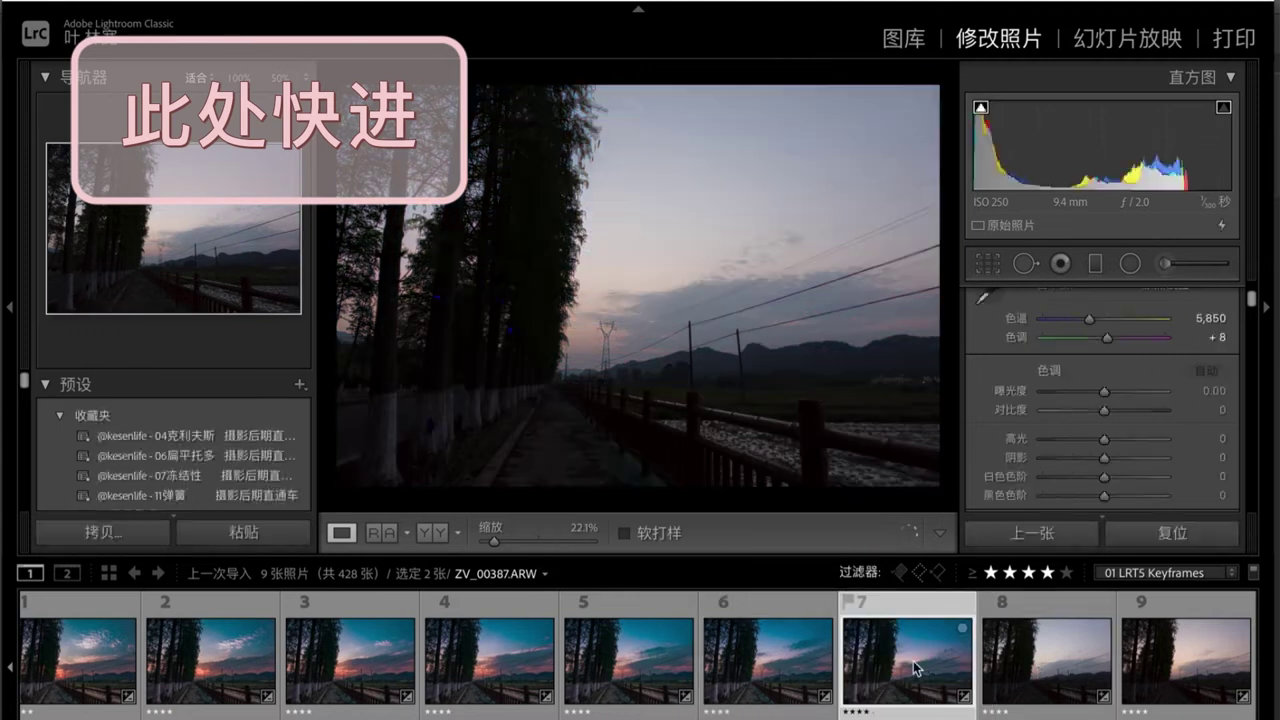
shift+click(1047, 660)
click(1047, 660)
shift+click(1186, 660)
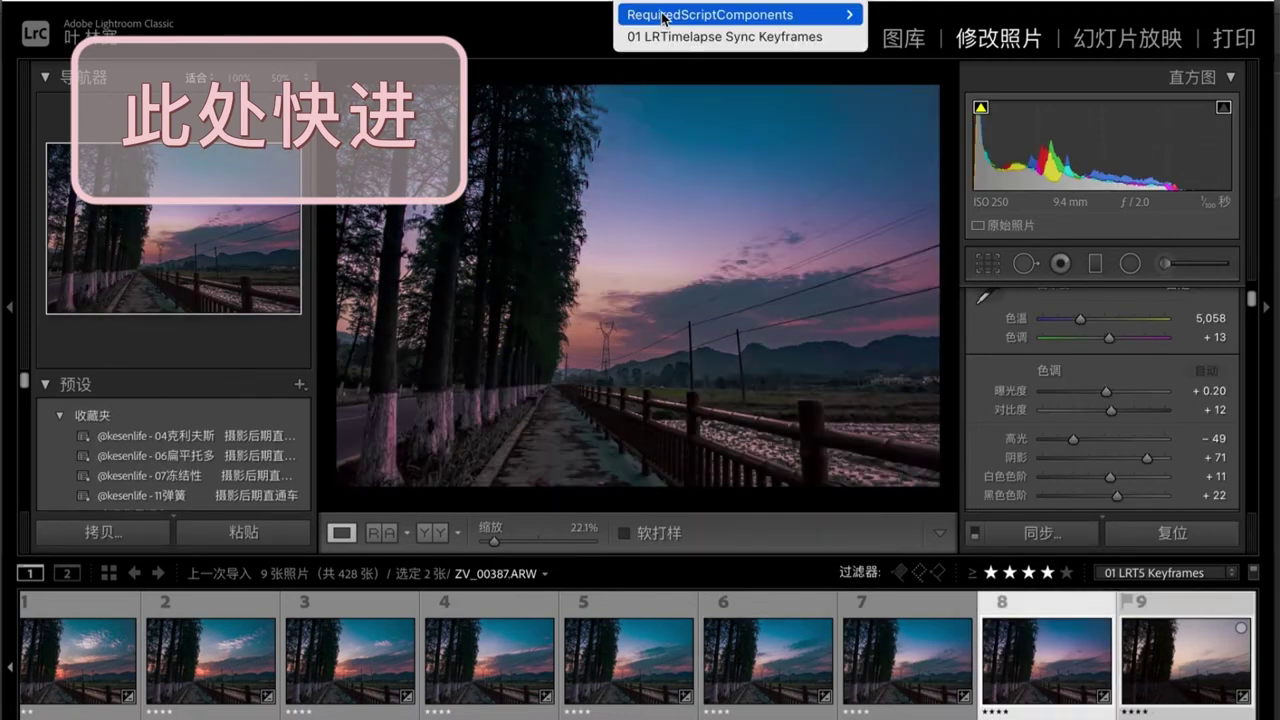
click(720, 36)
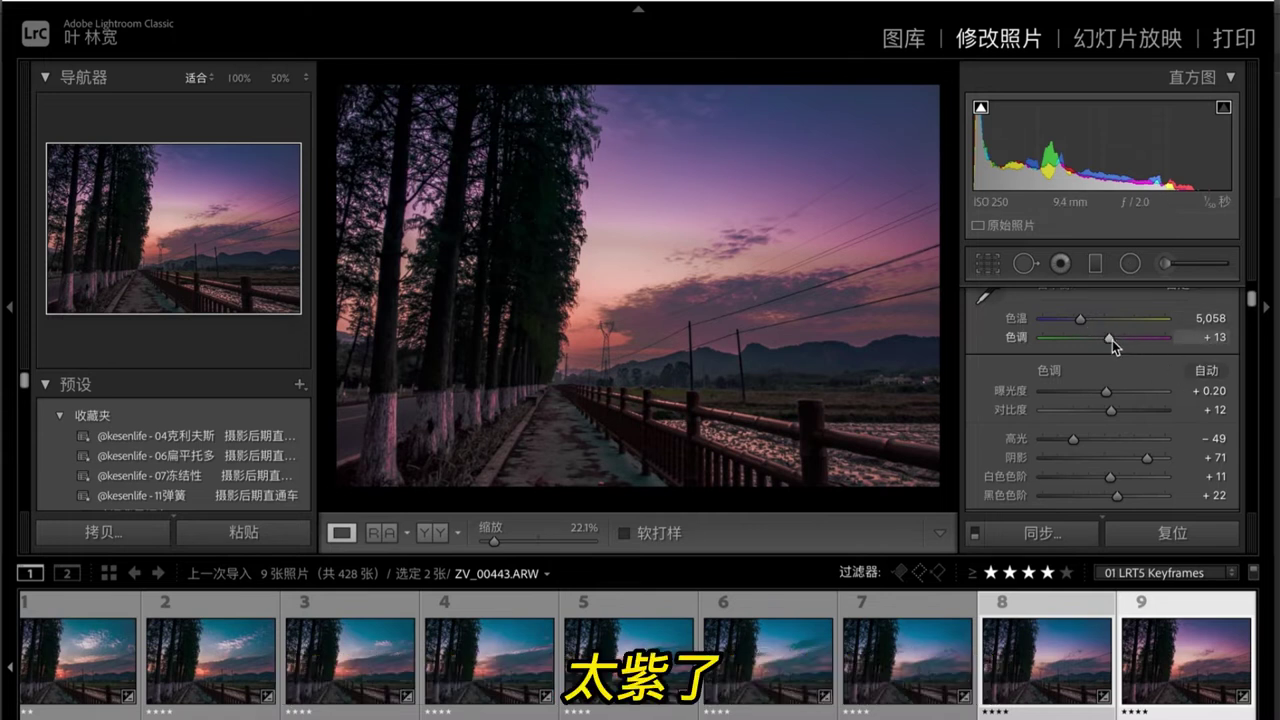
- Drag the ninth keyframe's Tint slider from +13 down to +6 in the Basic panel
drag(1111, 339, 1102, 343)
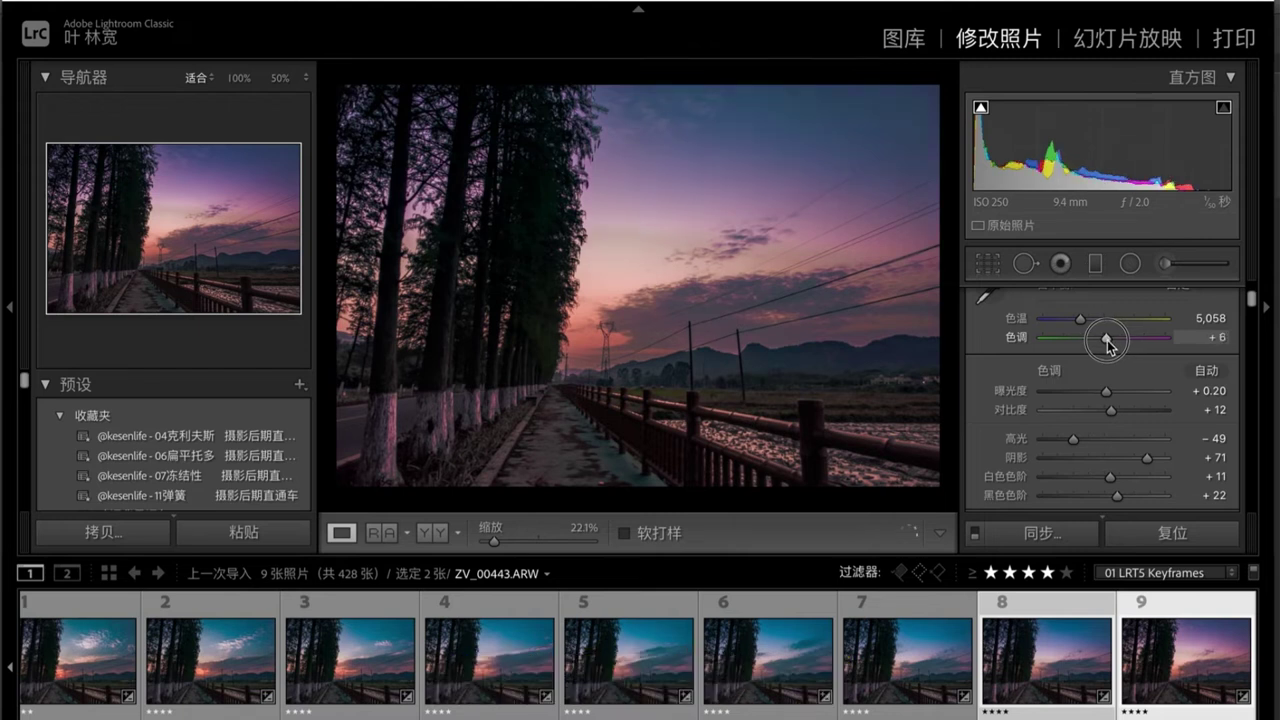
- Add a highlights point and pull the shadows down in the last keyframe's tone curve
scroll(1023, 434, down, 5)
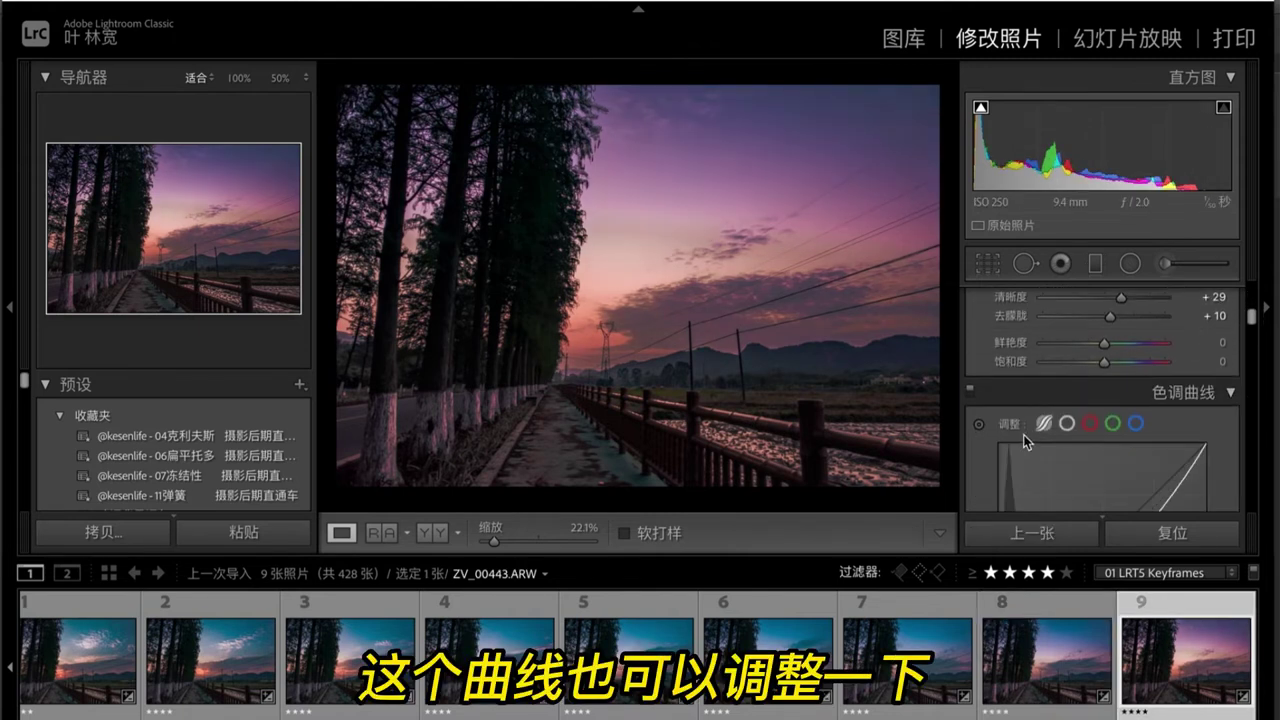
click(979, 327)
drag(666, 248, 627, 268)
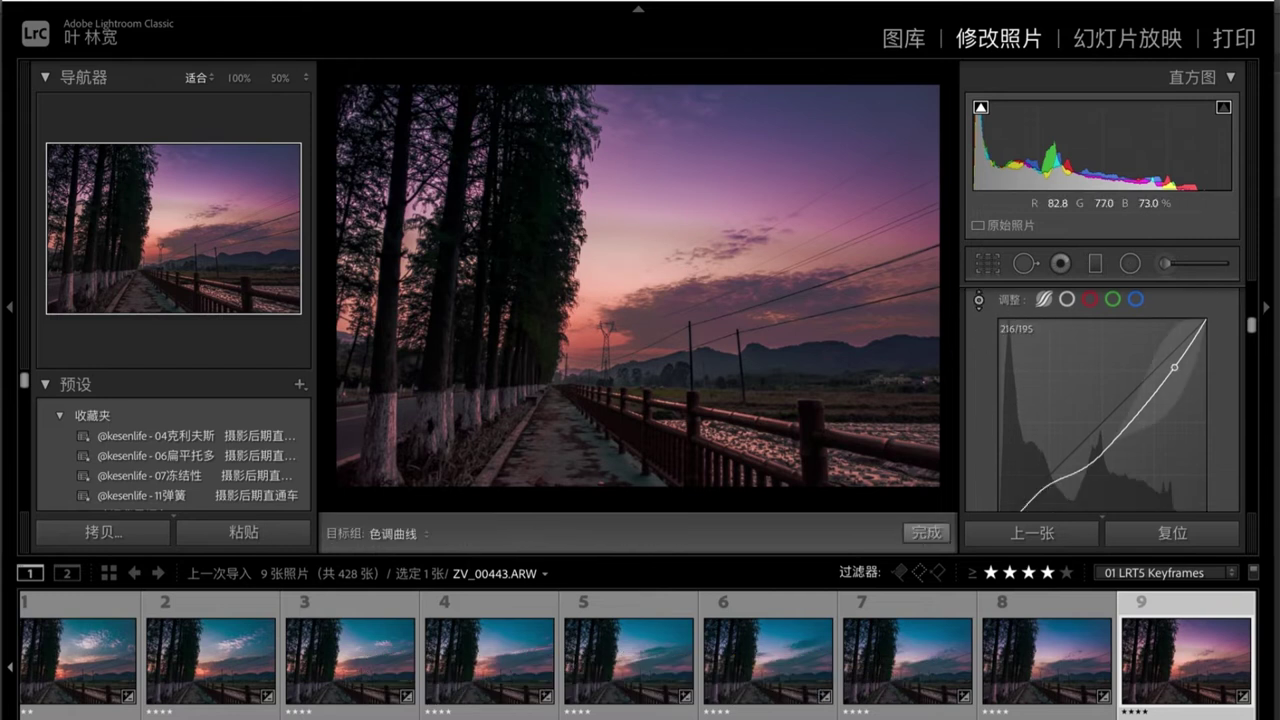
drag(571, 449, 572, 462)
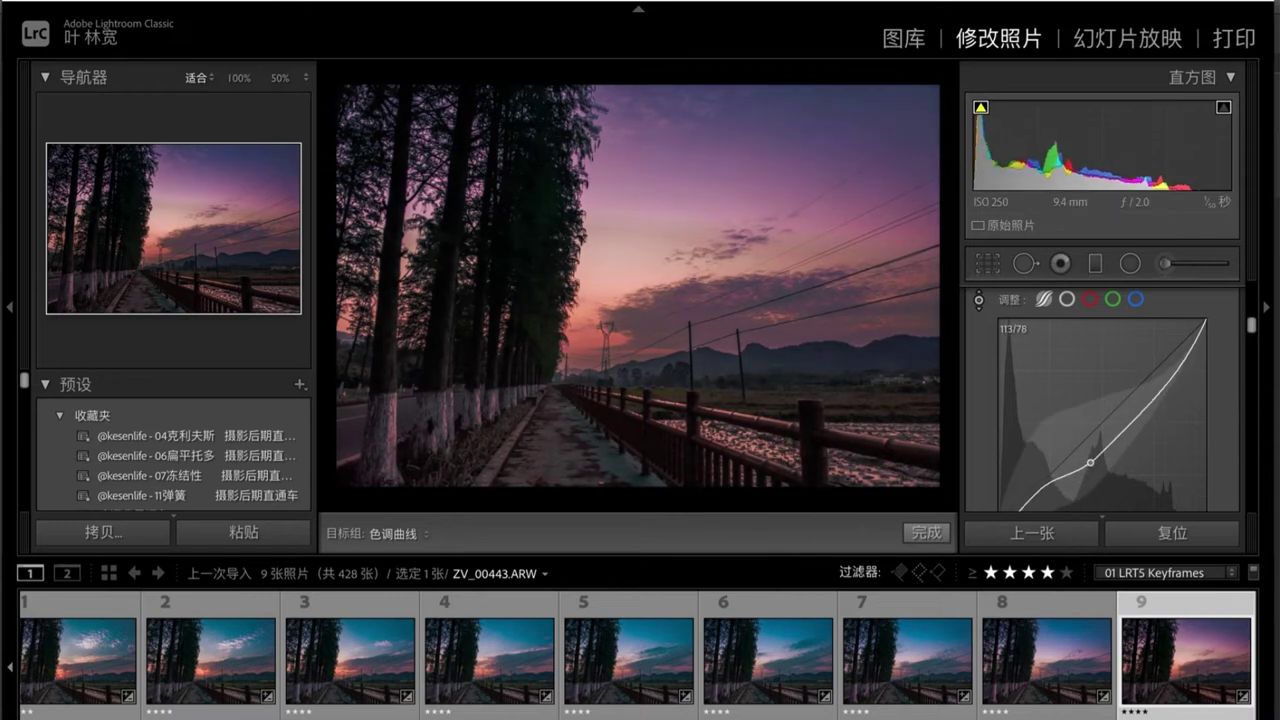
drag(539, 406, 539, 420)
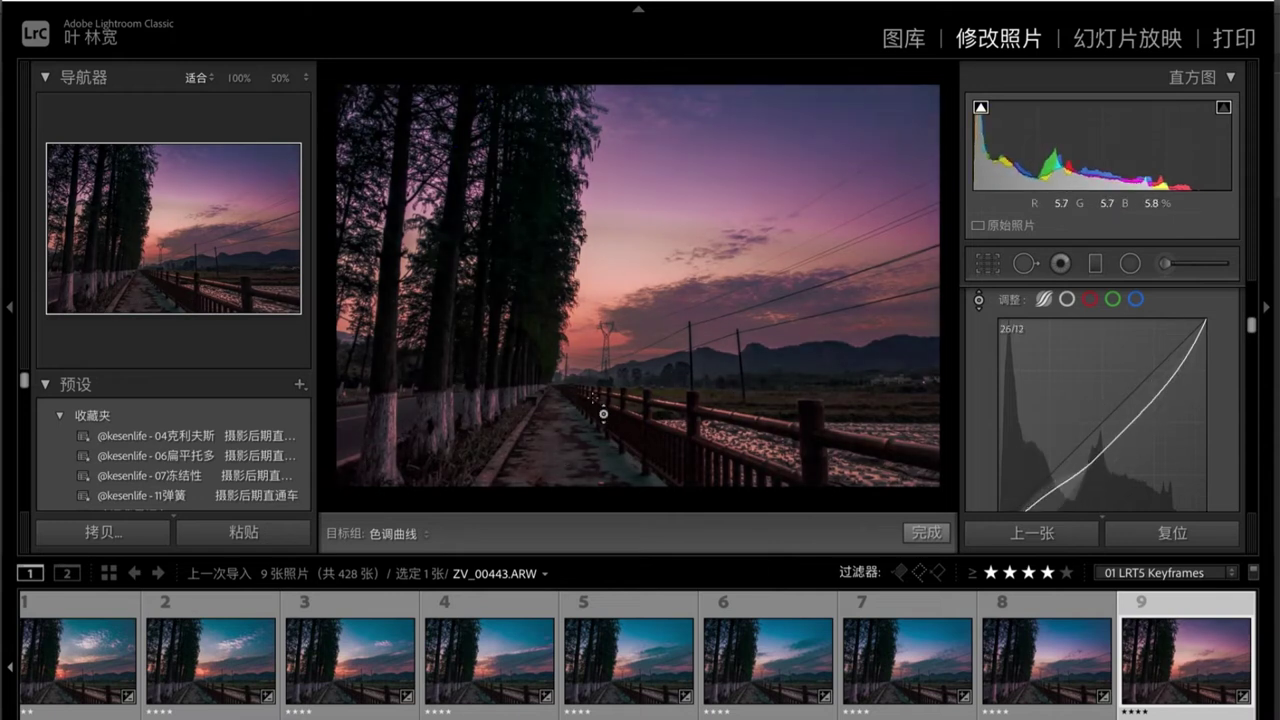
mouse_move(1185, 655)
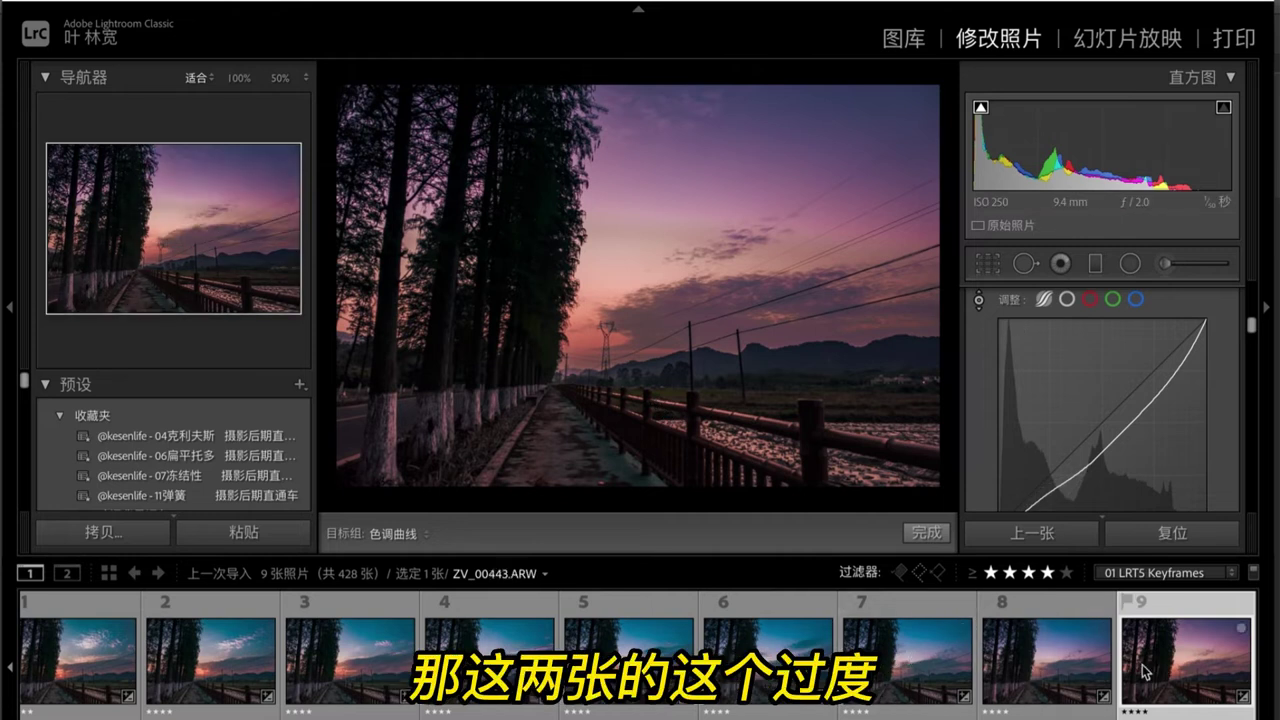
- Compare keyframes 8 and 9, then add a darker shadow point to keyframe 8's tone curve
click(1045, 660)
click(1171, 660)
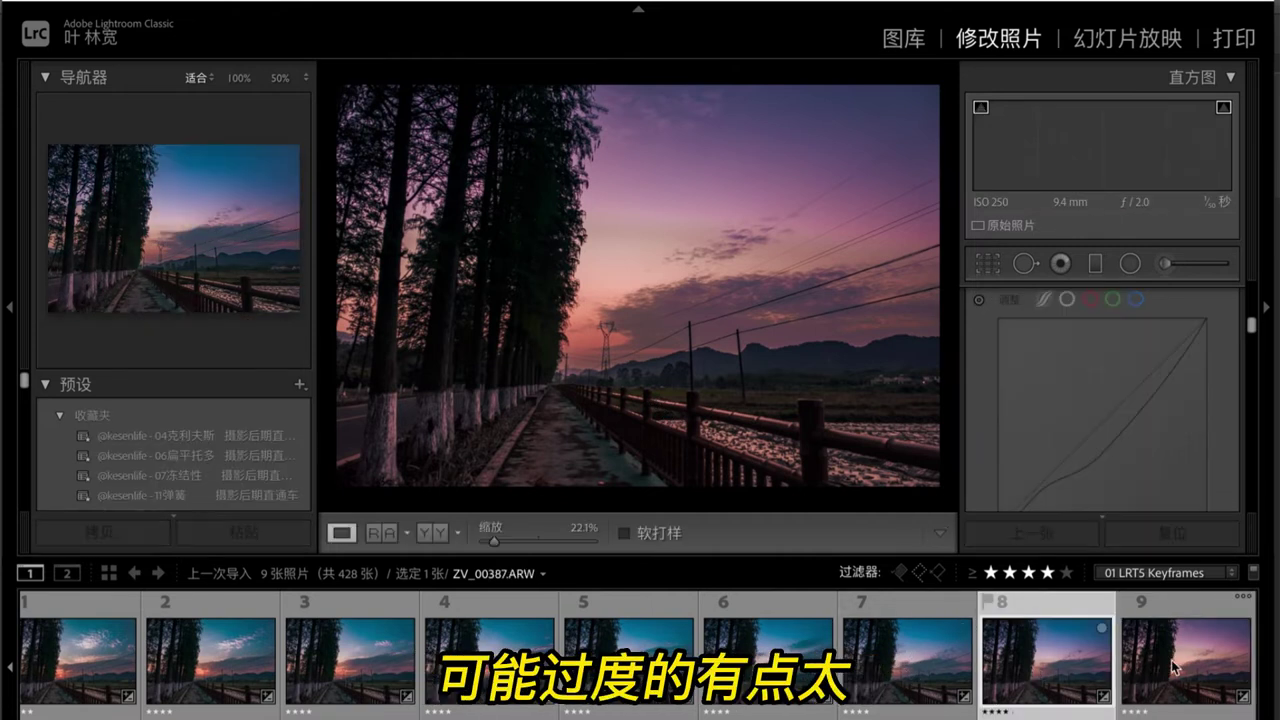
click(1048, 662)
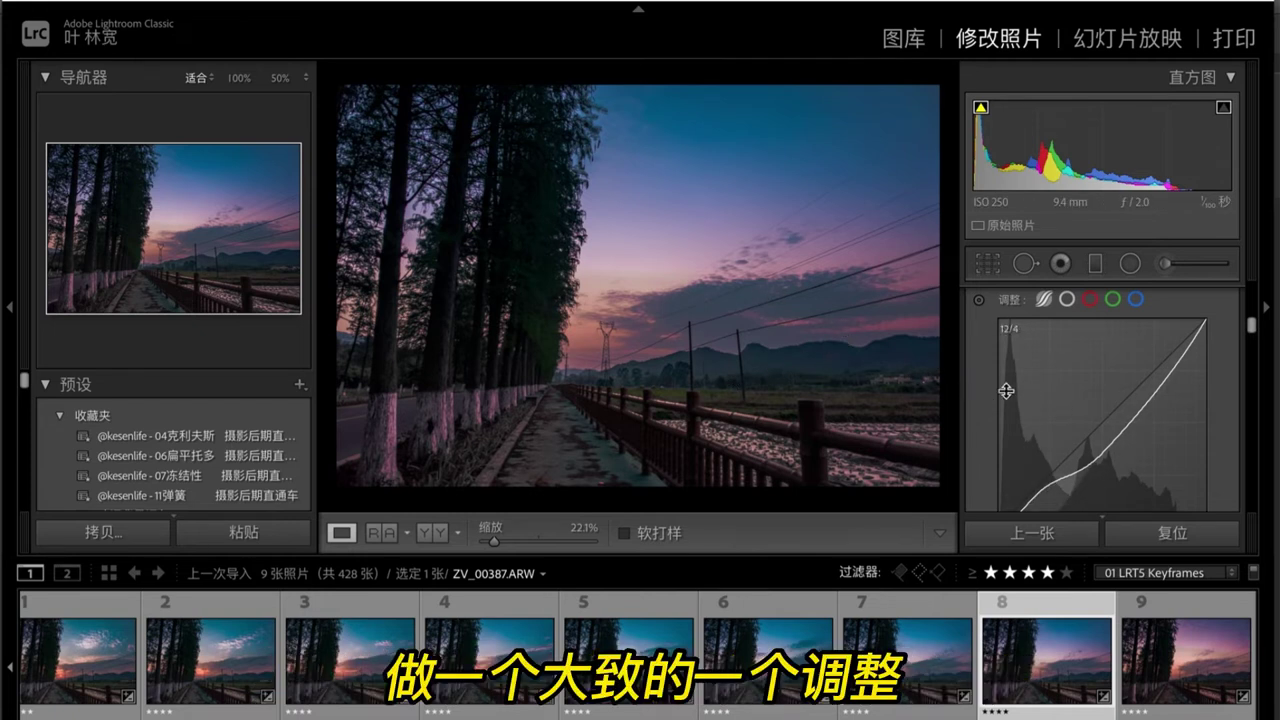
drag(1046, 491, 1047, 489)
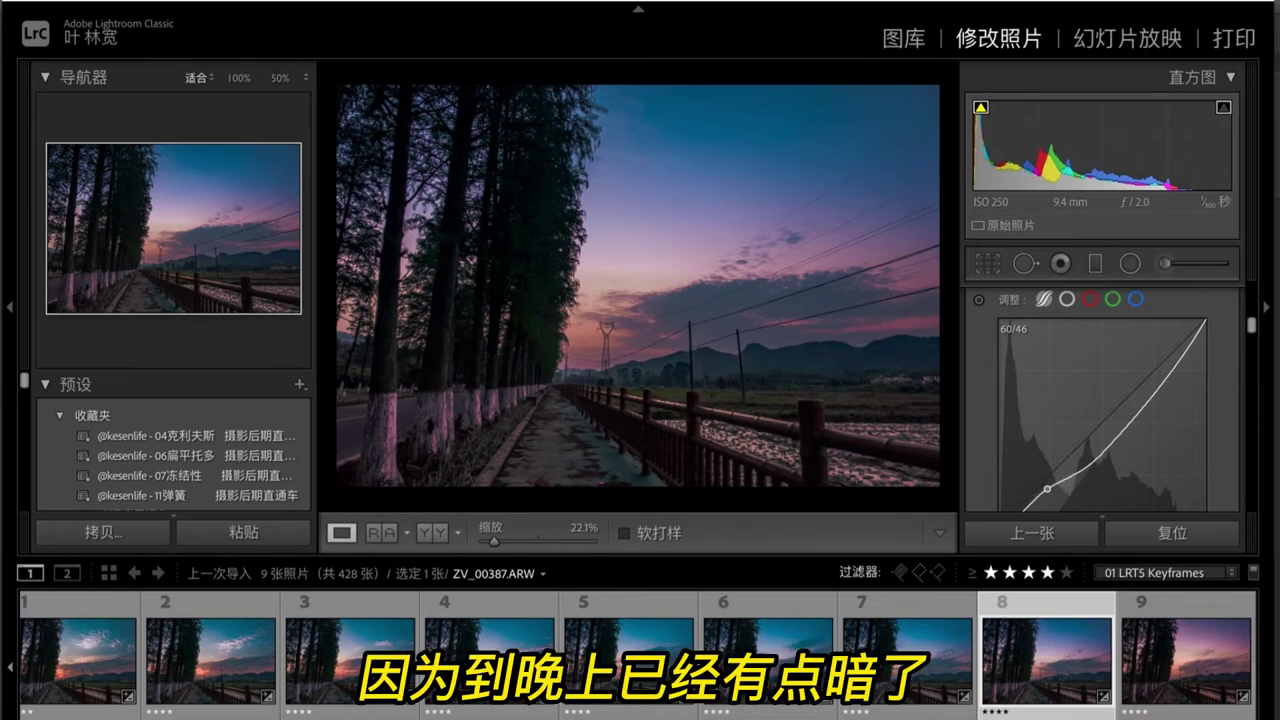
scroll(1014, 330, down, 1)
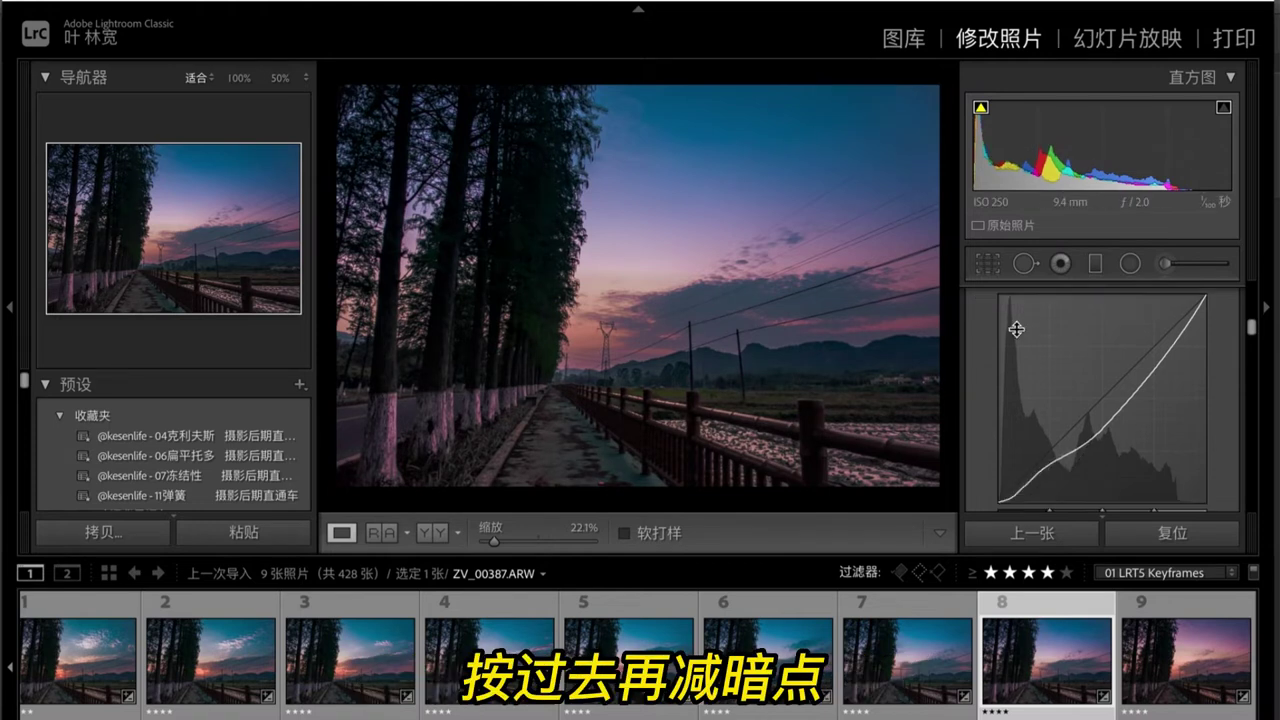
scroll(1017, 357, up, 2)
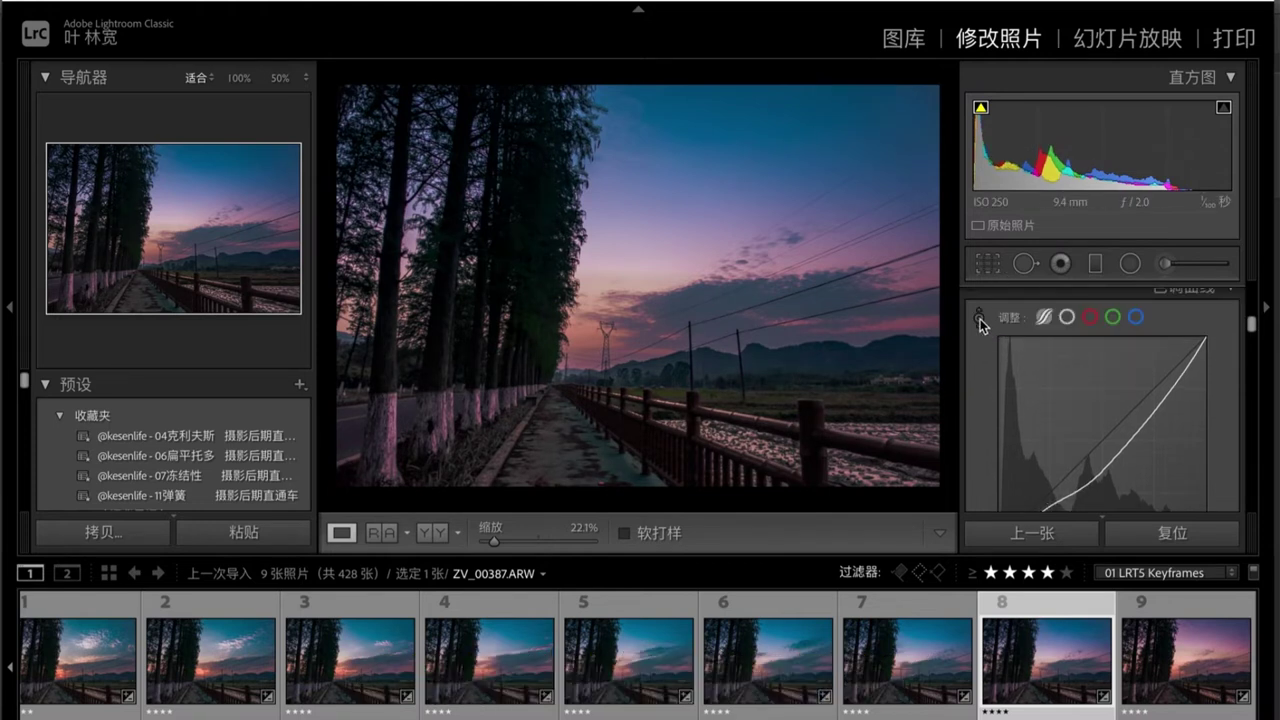
click(979, 317)
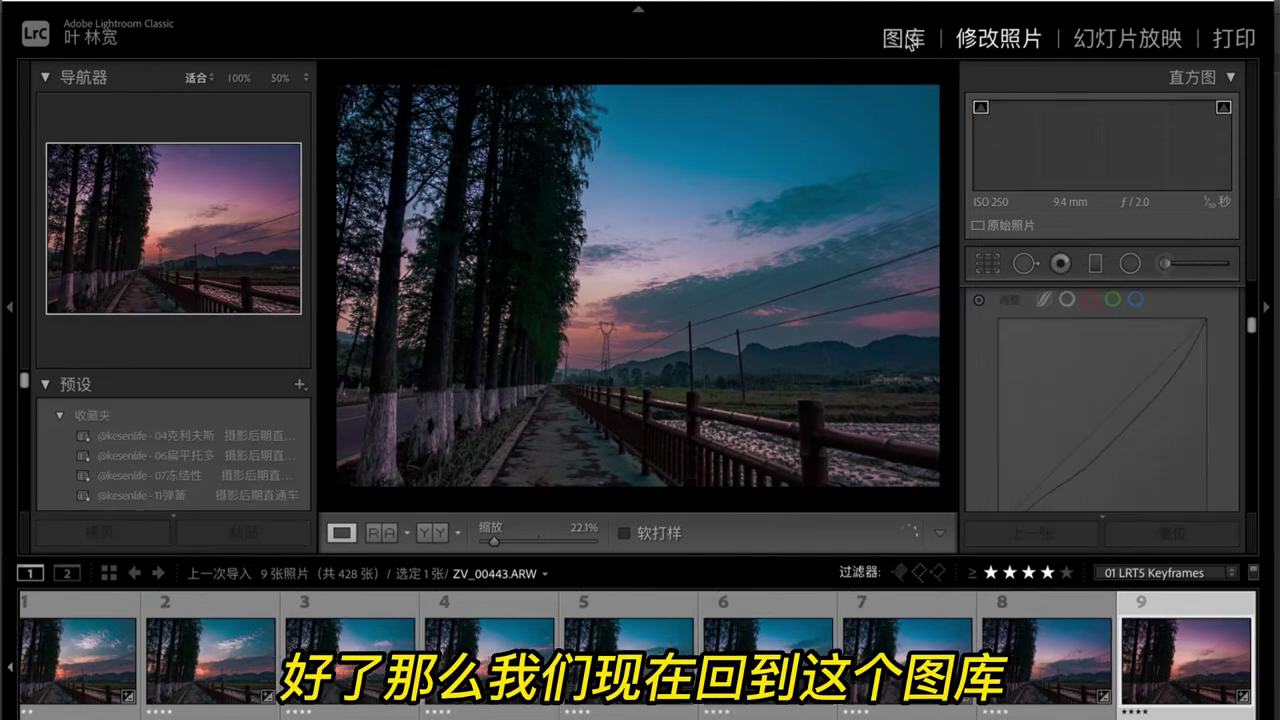
- Move to keyframe 9 and save the nine keyframes' metadata to their files
key(Right)
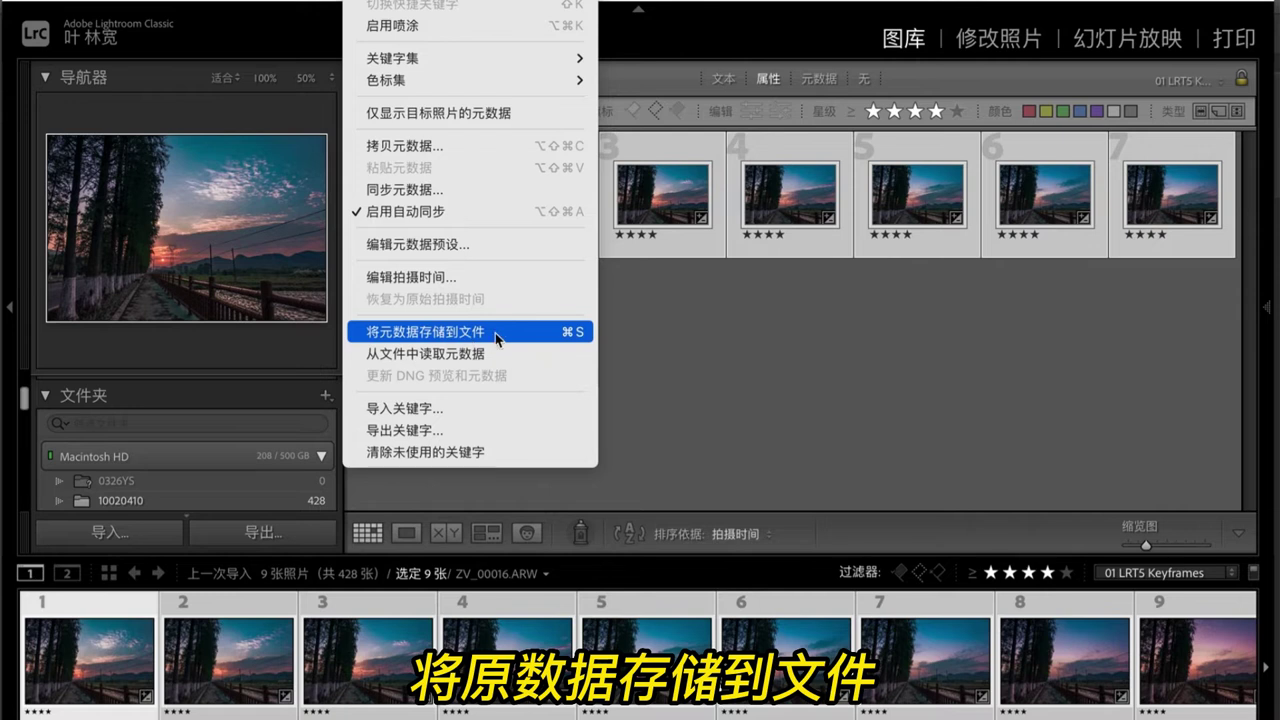
click(496, 337)
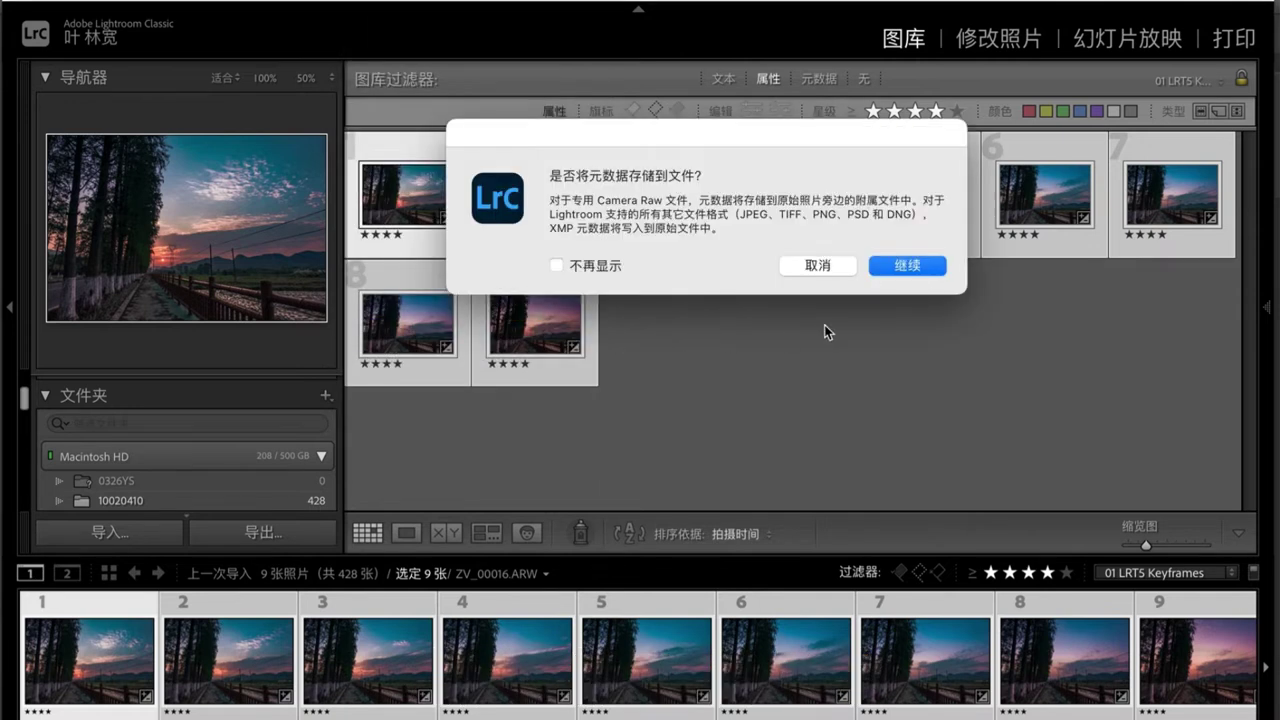
click(905, 267)
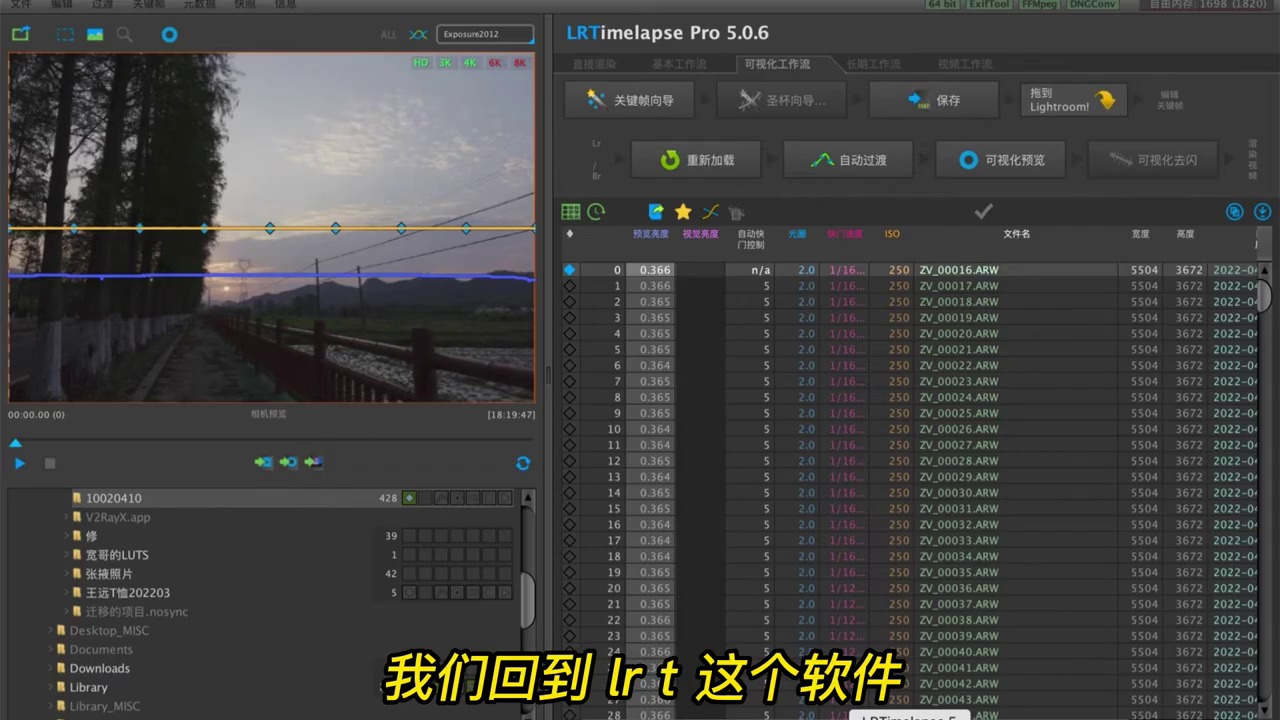
- Reload the graded keyframes, run Auto Transition, and start the Visual Preview
click(710, 165)
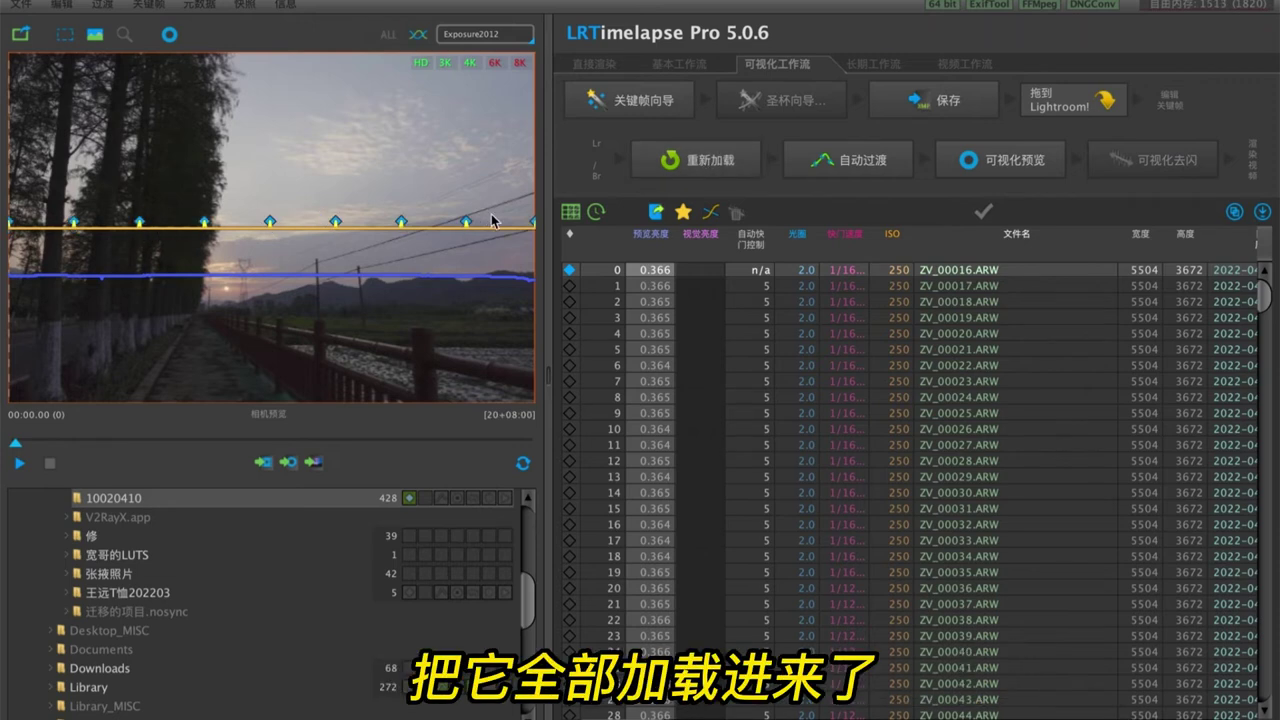
click(860, 163)
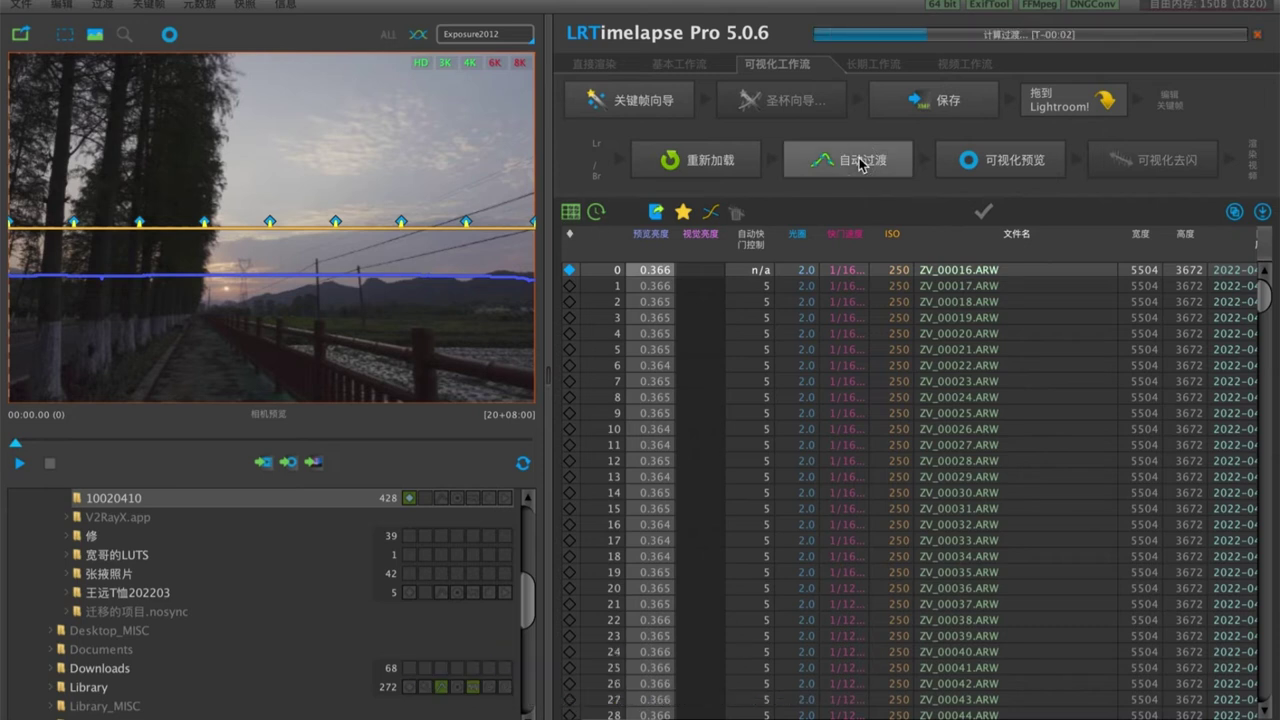
click(1000, 162)
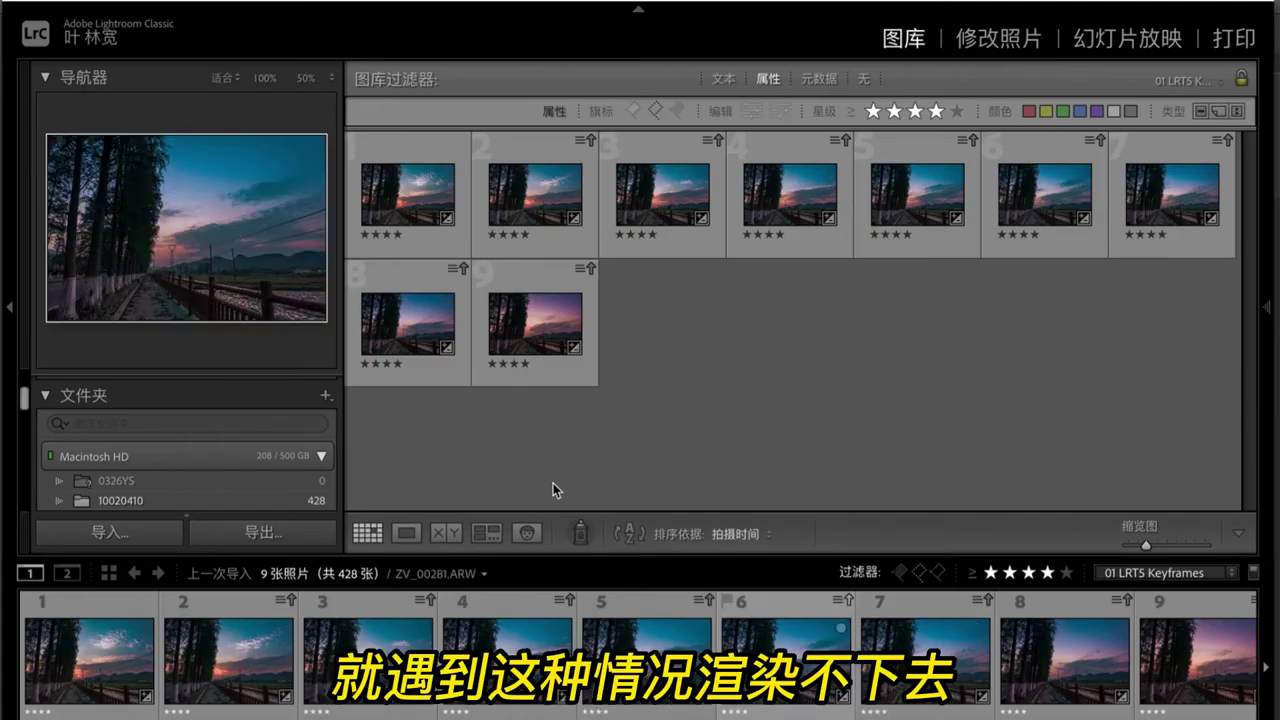
- Paste an edited frame's settings onto a selected run of filmstrip frames in Develop
click(553, 483)
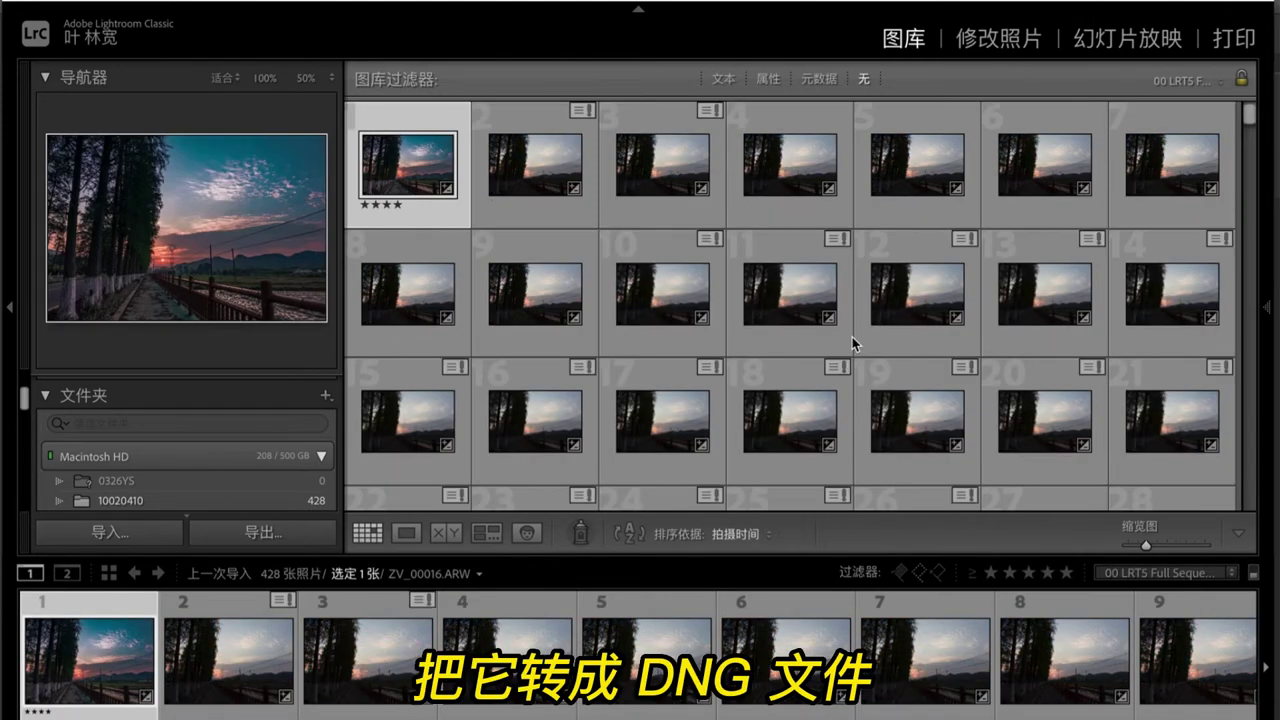
key(d)
scroll(900, 670, down, 10)
scroll(900, 670, down, 5)
shift+click(600, 660)
click(477, 668)
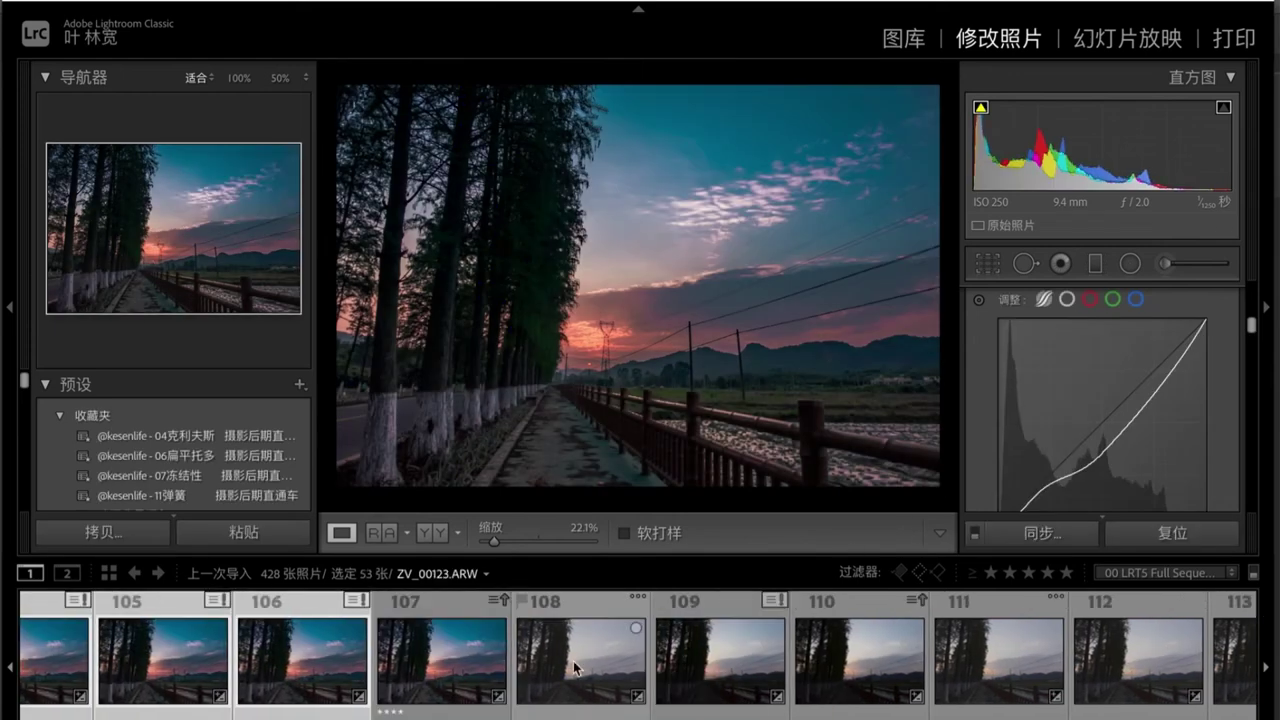
click(1045, 533)
key(Return)
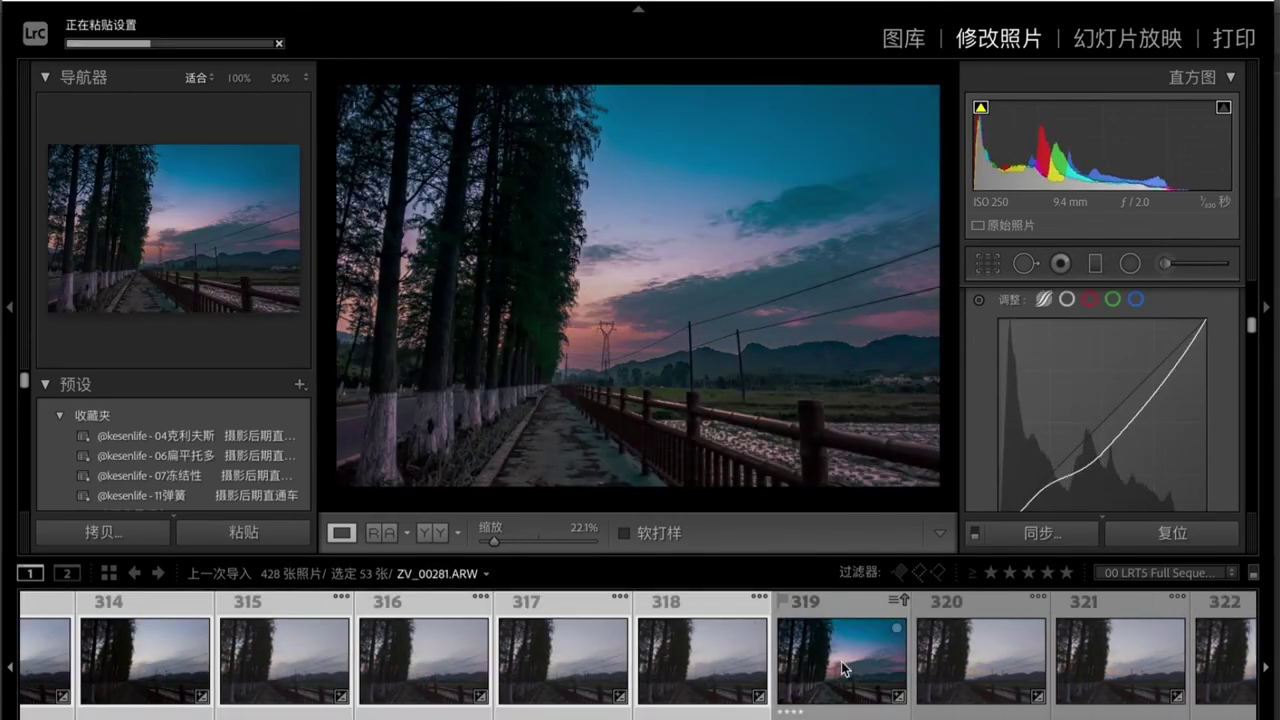
- Select all 428 frames and return to the Library grid
shift+click(1050, 672)
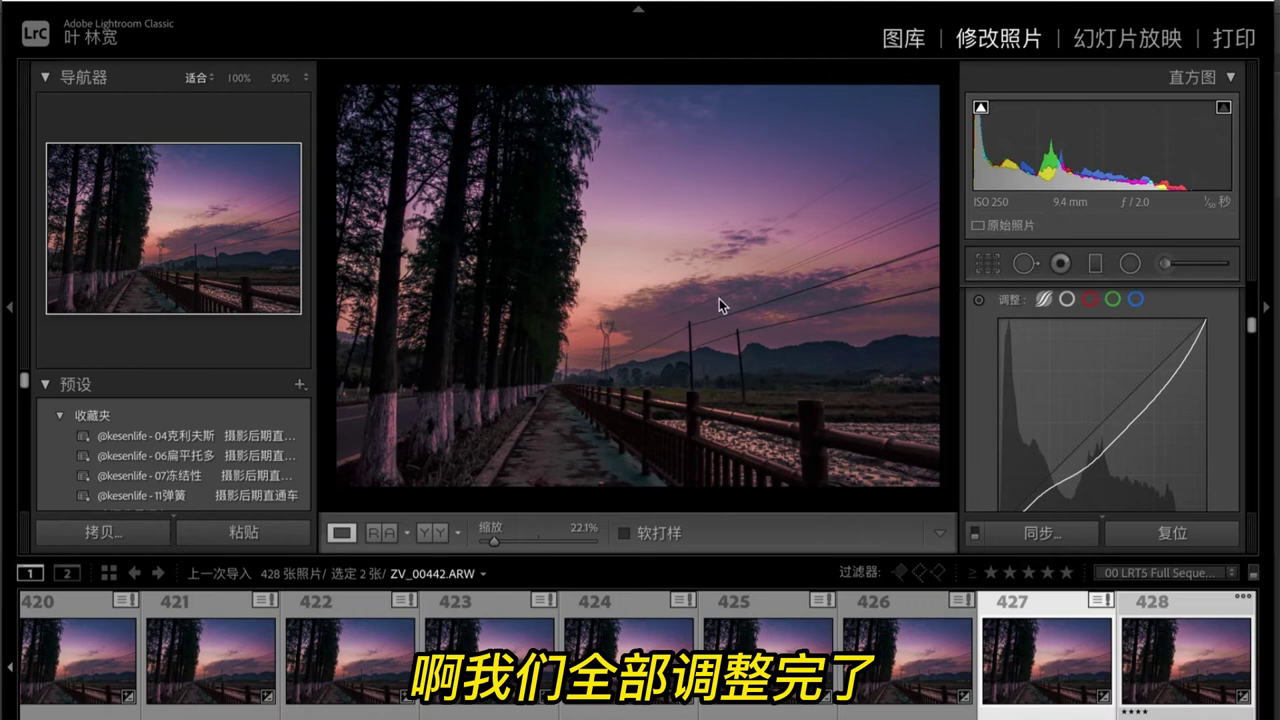
key(g)
key(ctrl+a)
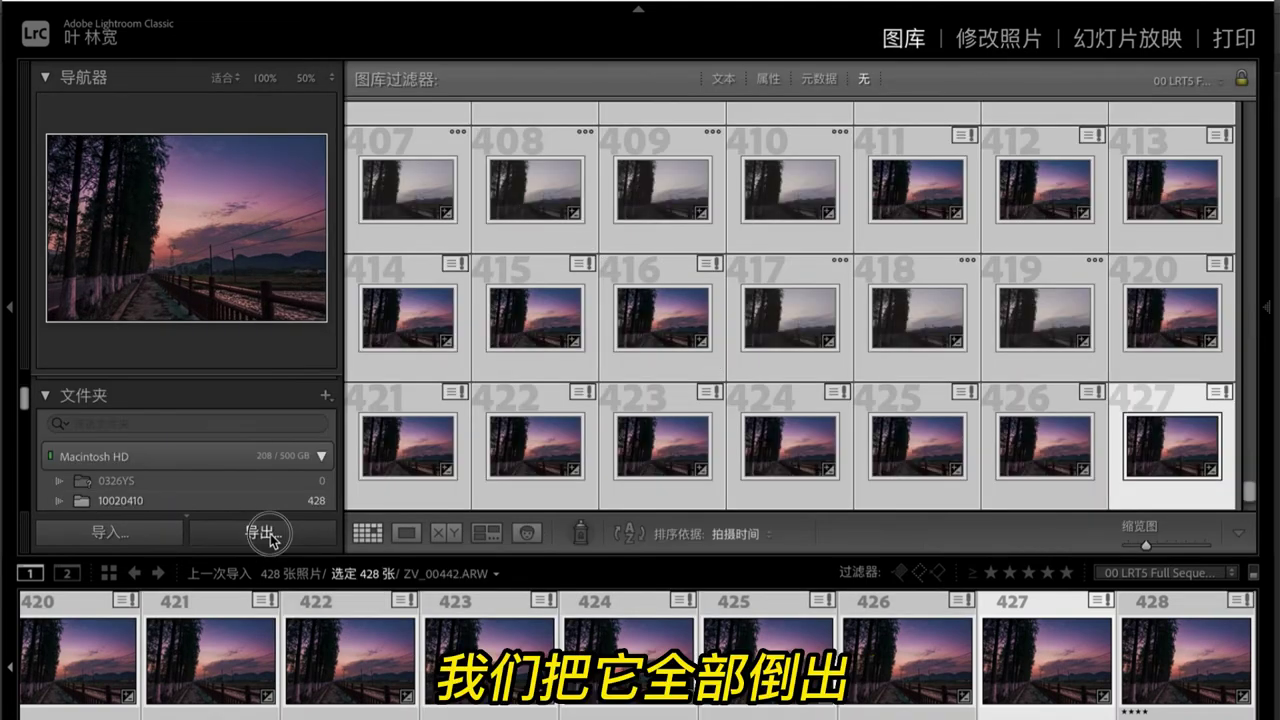
- Abandon the collection export and select folder 10020410 as the source instead
click(264, 533)
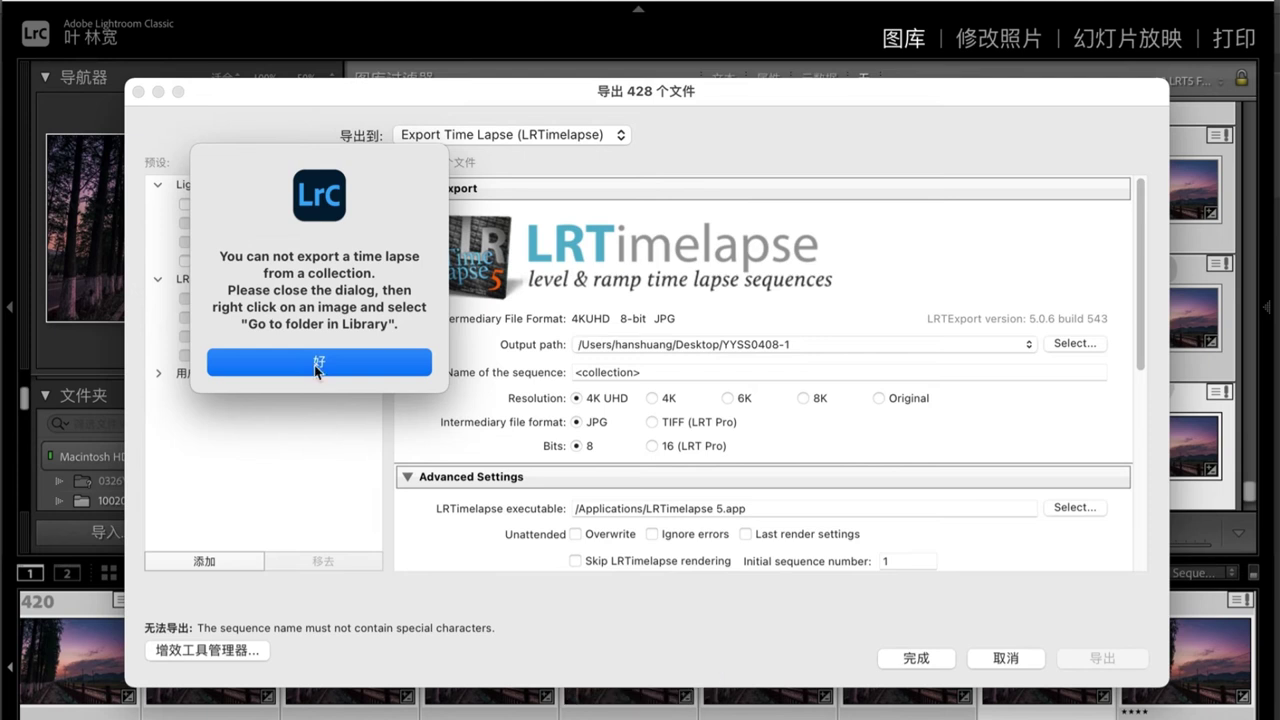
click(316, 363)
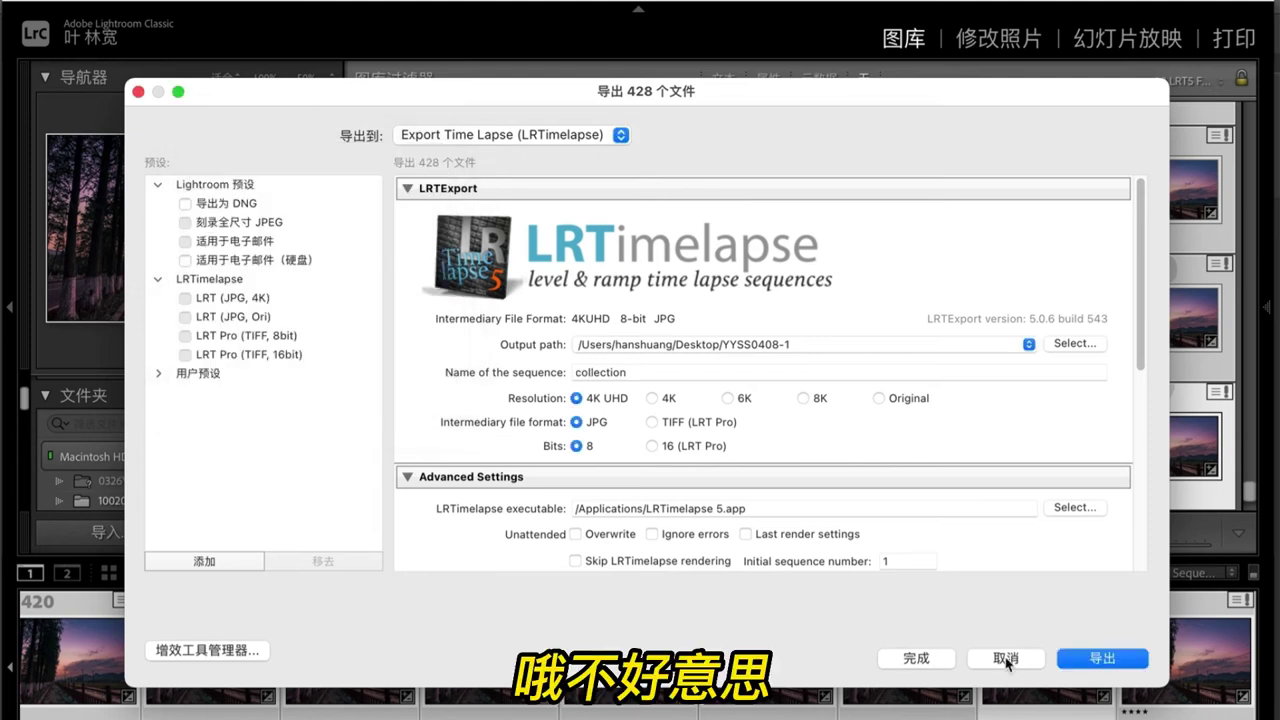
click(1007, 660)
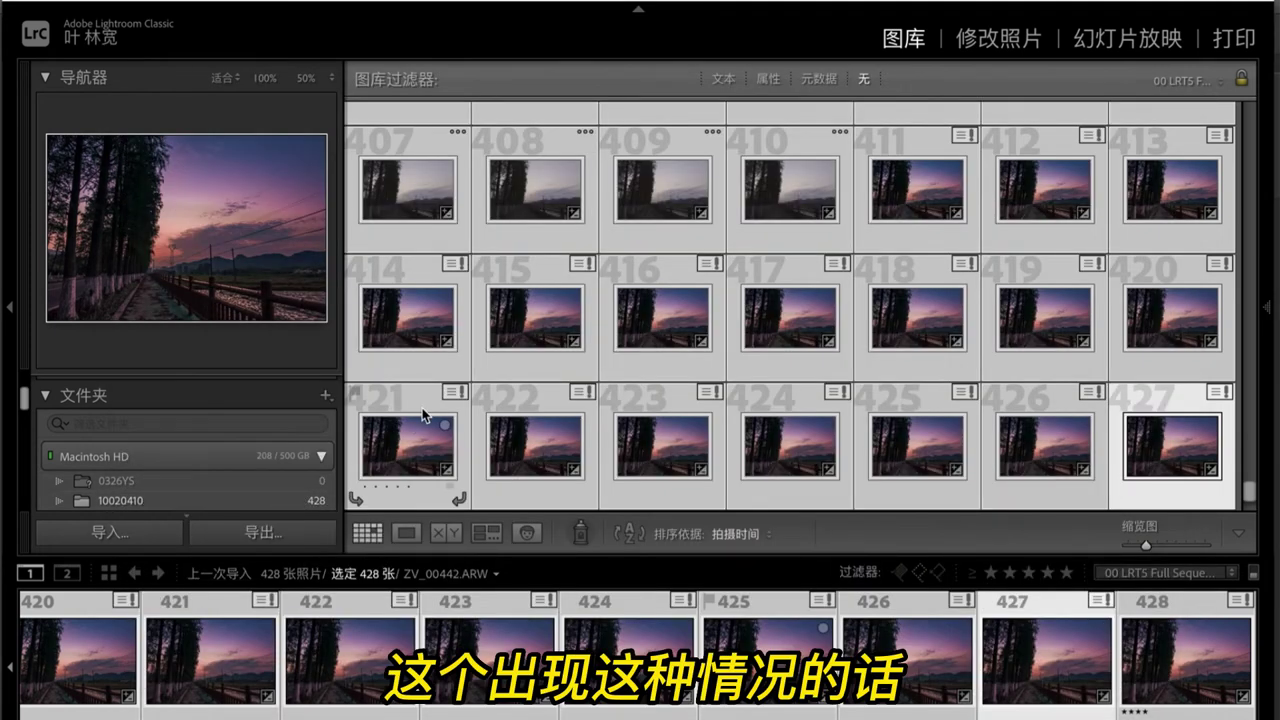
scroll(125, 459, down, 2)
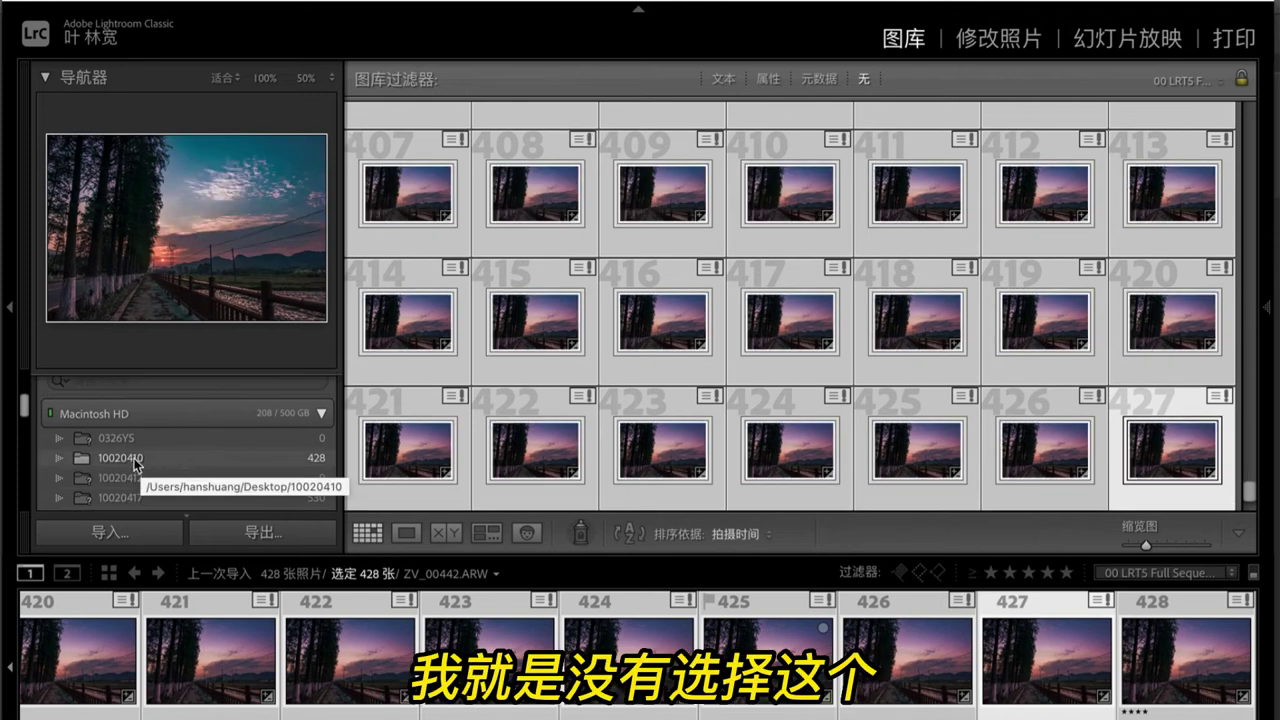
click(160, 458)
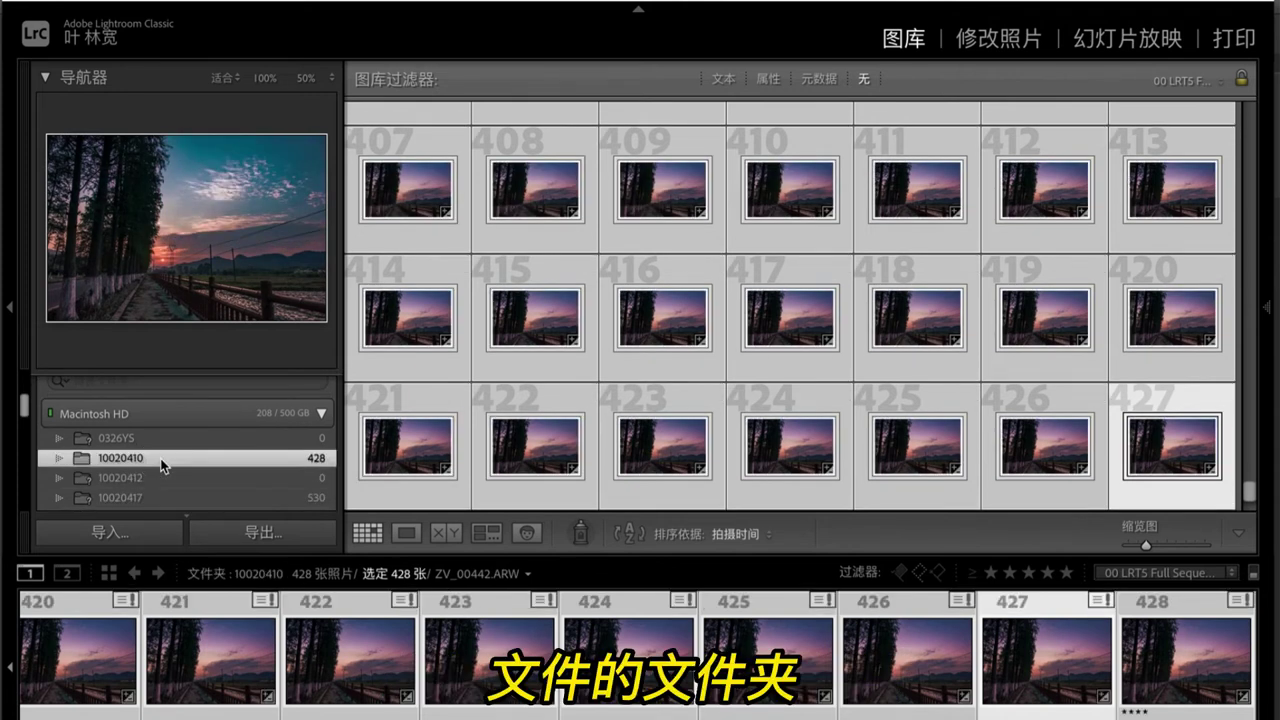
mouse_move(407, 189)
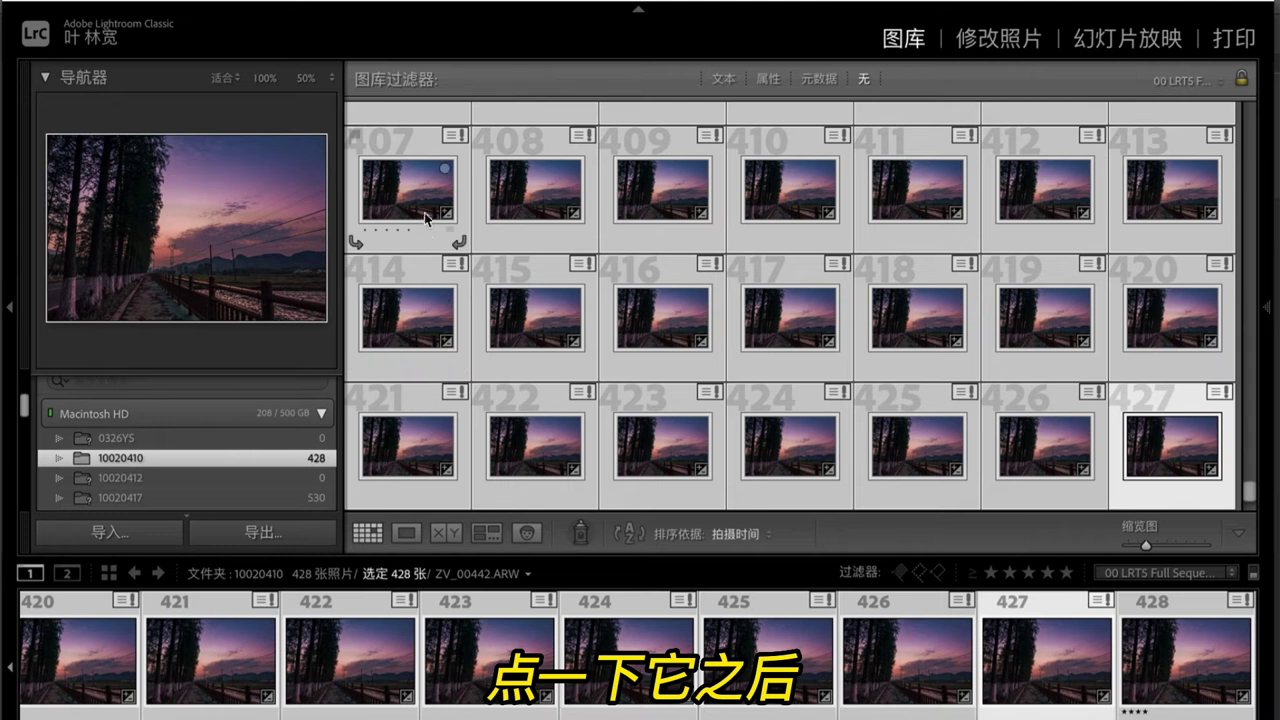
- Batch-export the frames as DNG into the Desktop/YYYYY folder
click(262, 533)
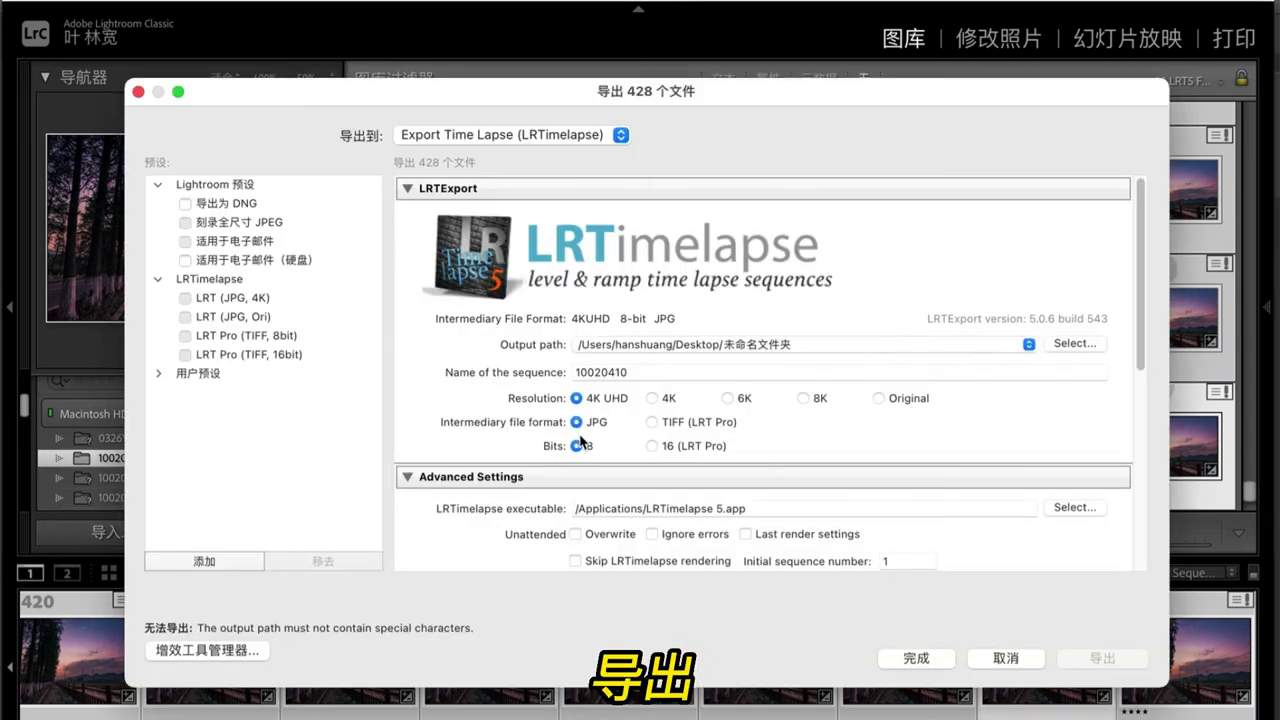
click(187, 205)
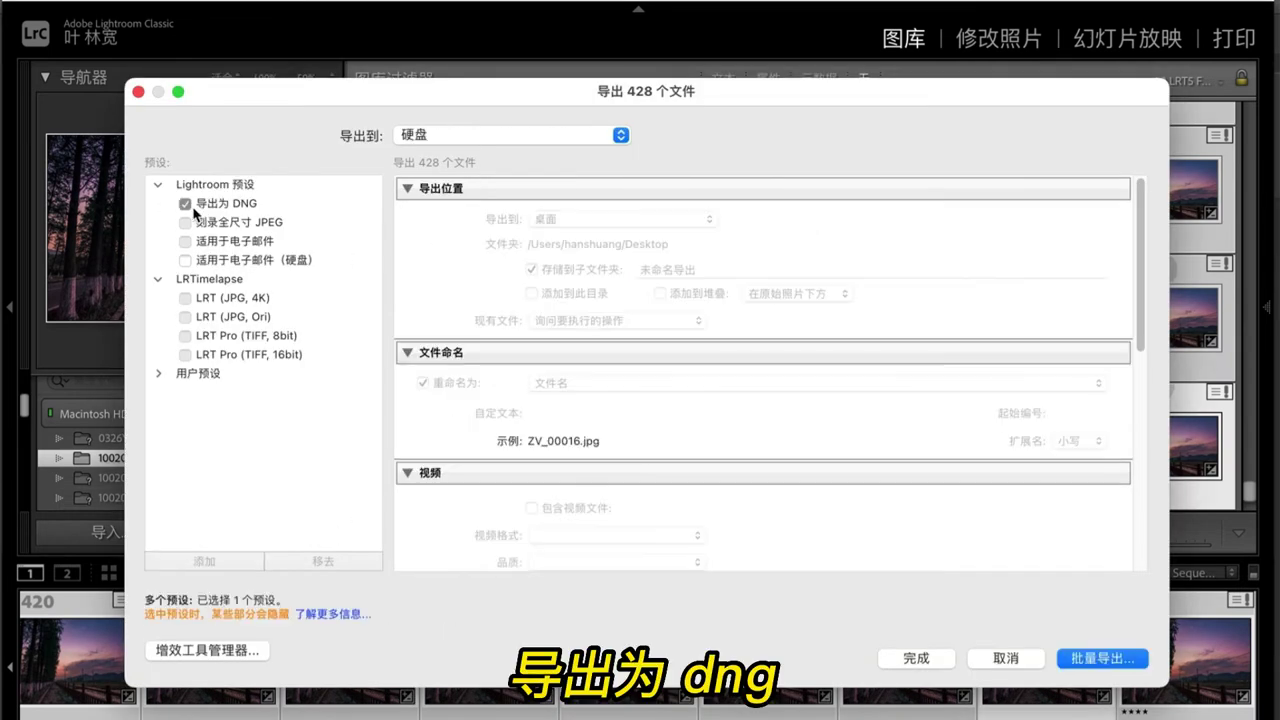
click(1097, 657)
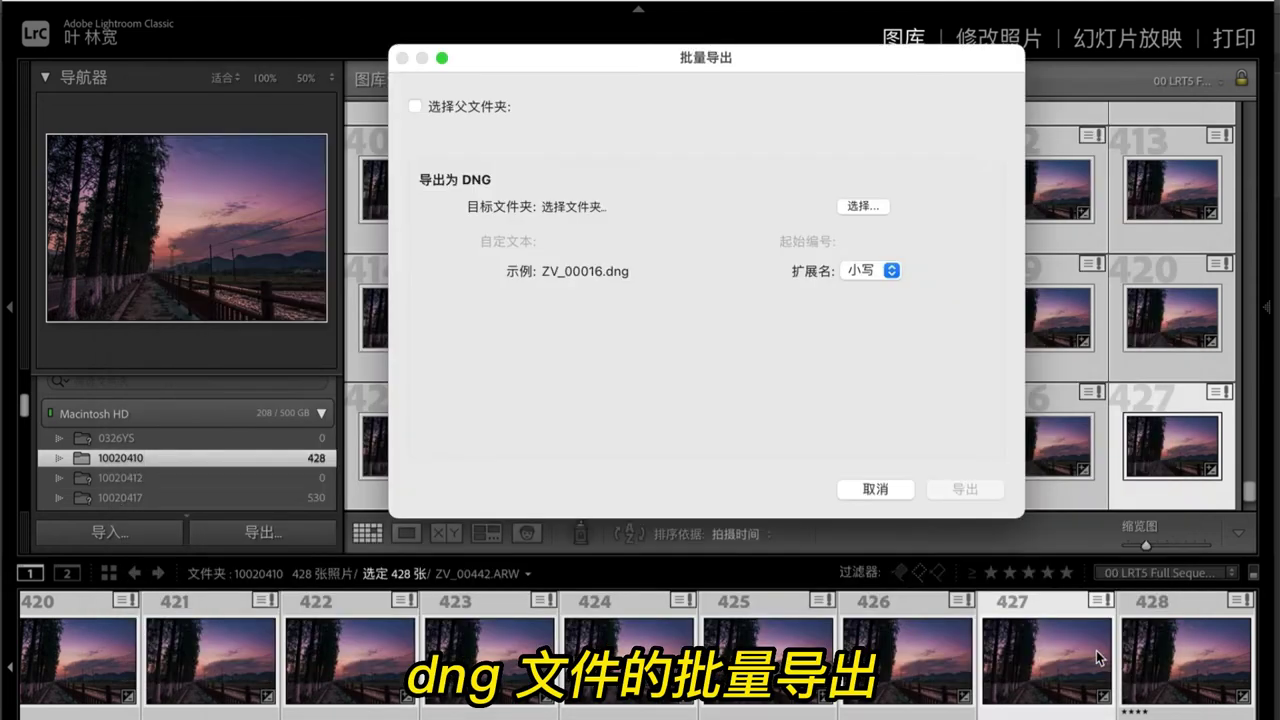
click(871, 206)
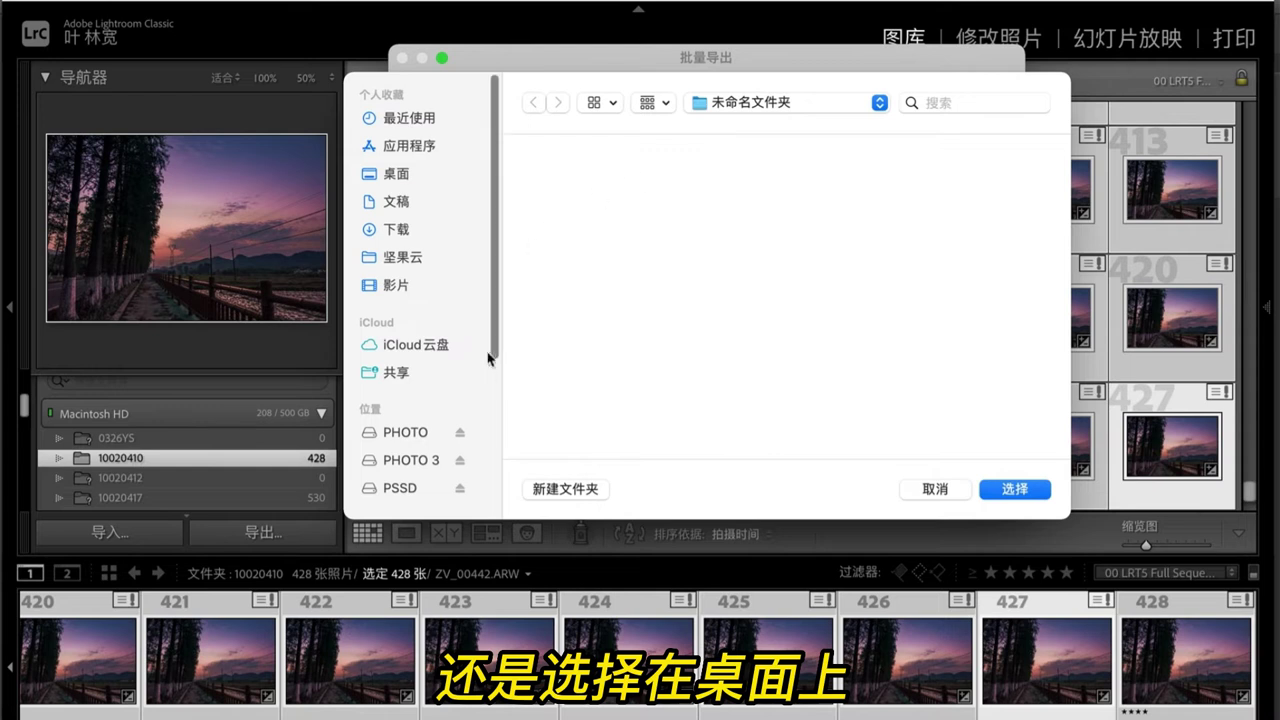
key(Return)
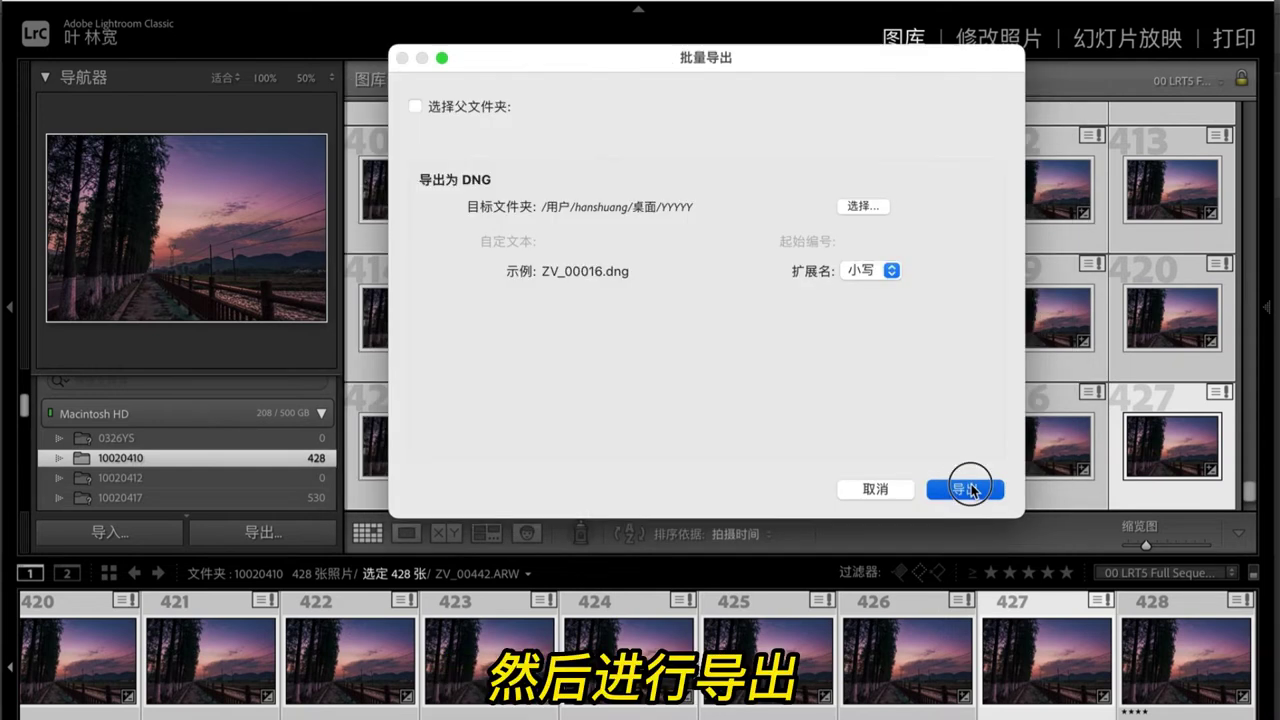
click(967, 489)
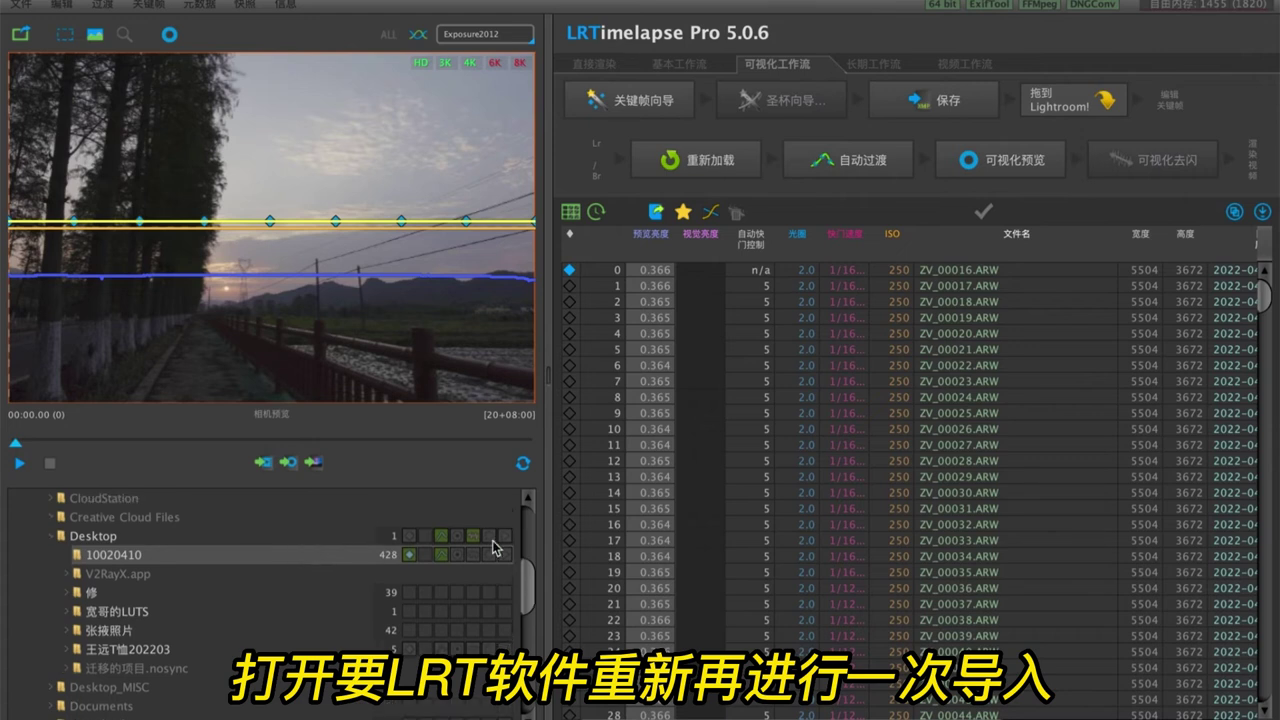
- Load the YYYYY DNG sequence, replace its keyframes via the Keyframes Wizard, and save them
click(153, 536)
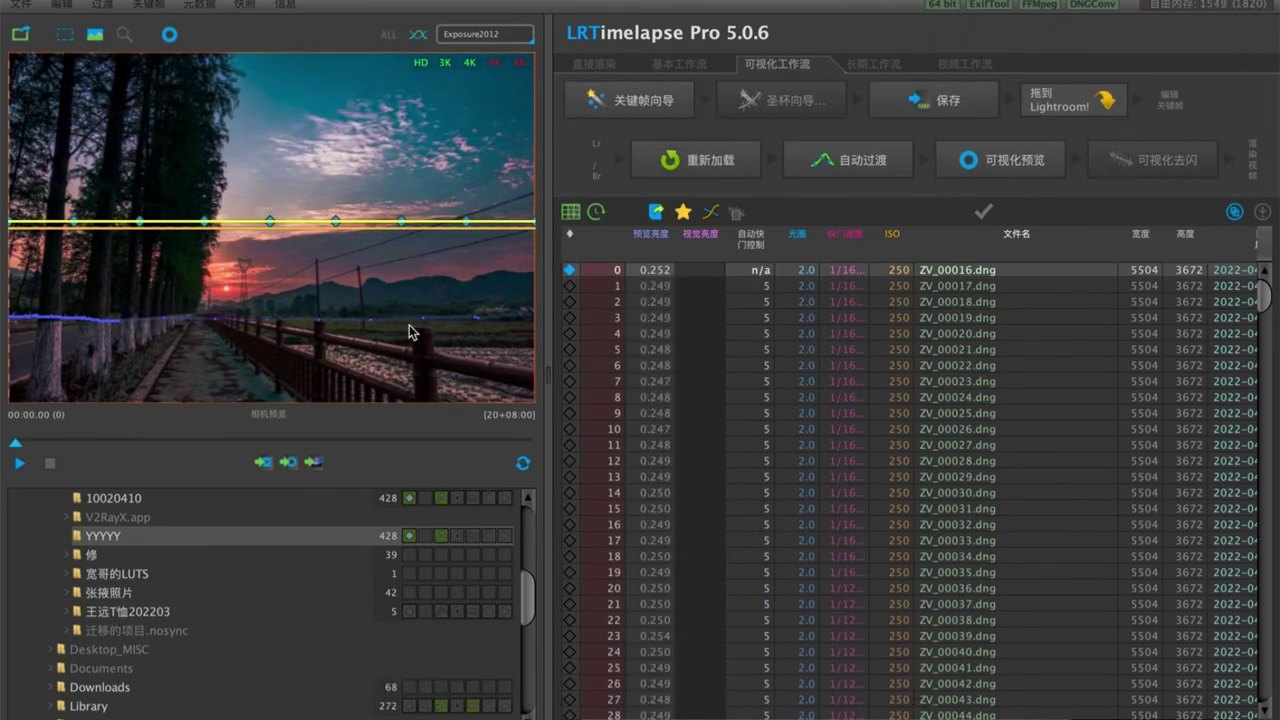
click(638, 103)
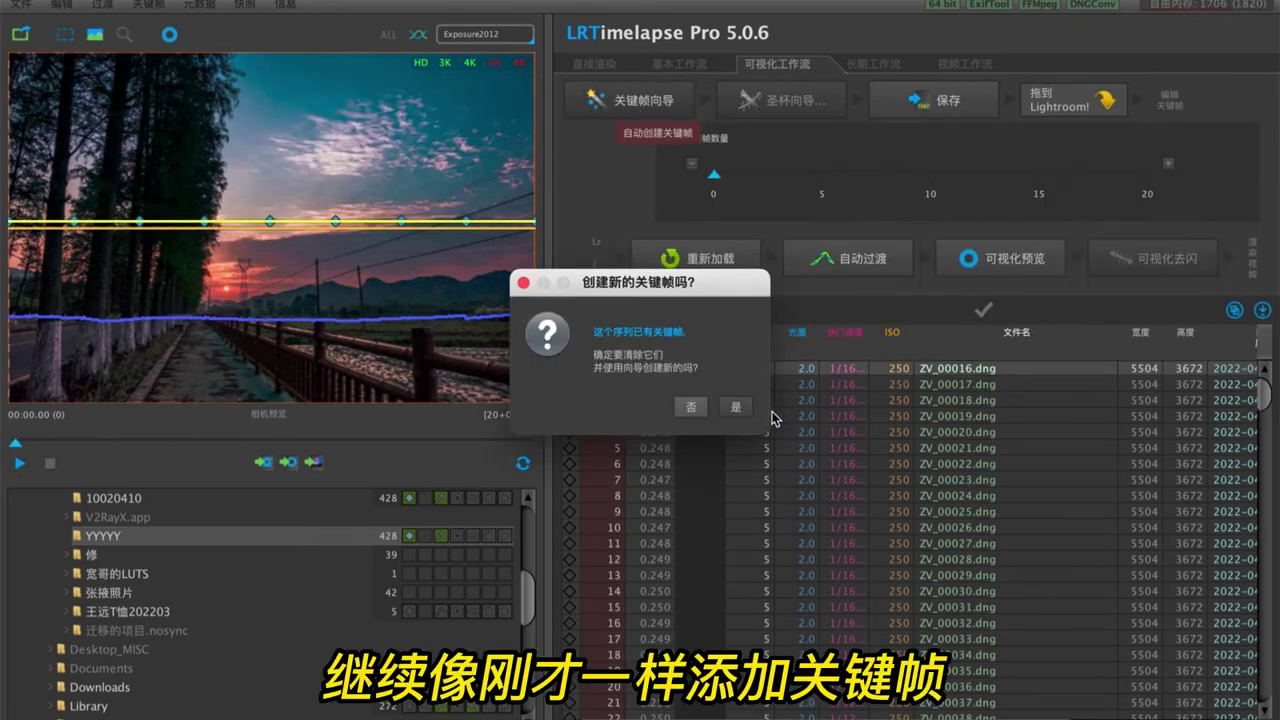
click(737, 407)
drag(713, 175, 909, 178)
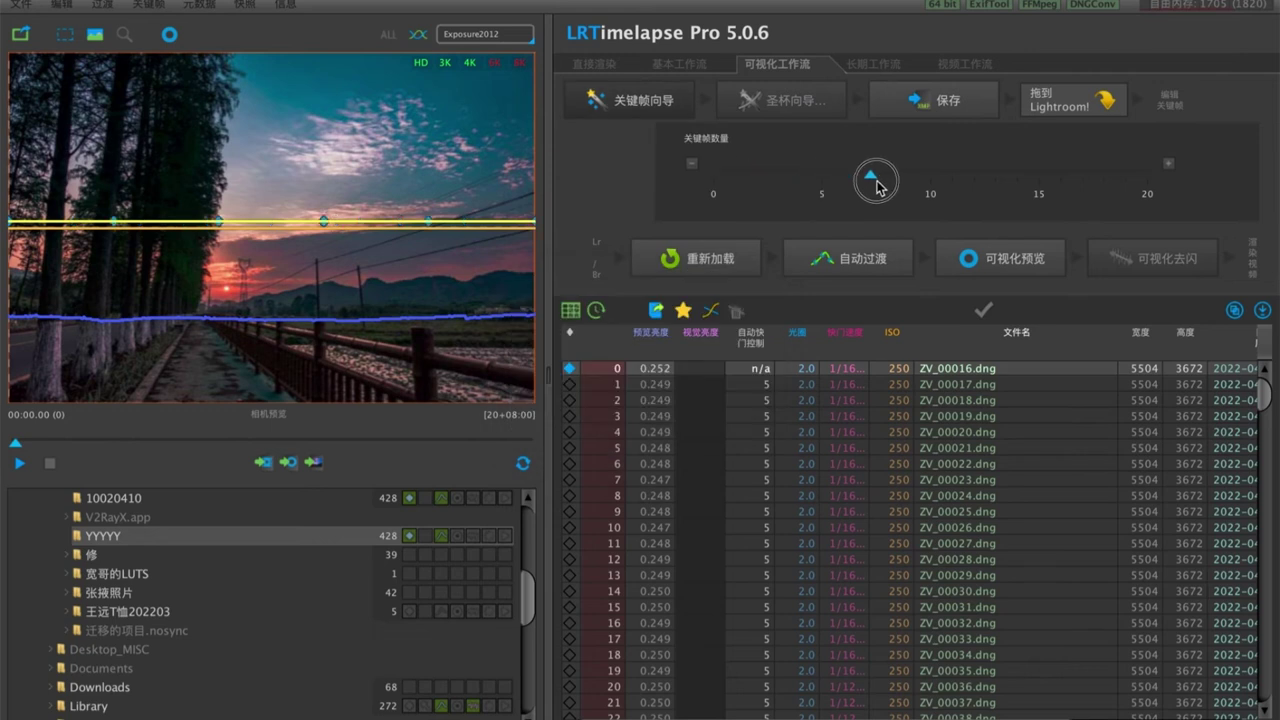
click(940, 104)
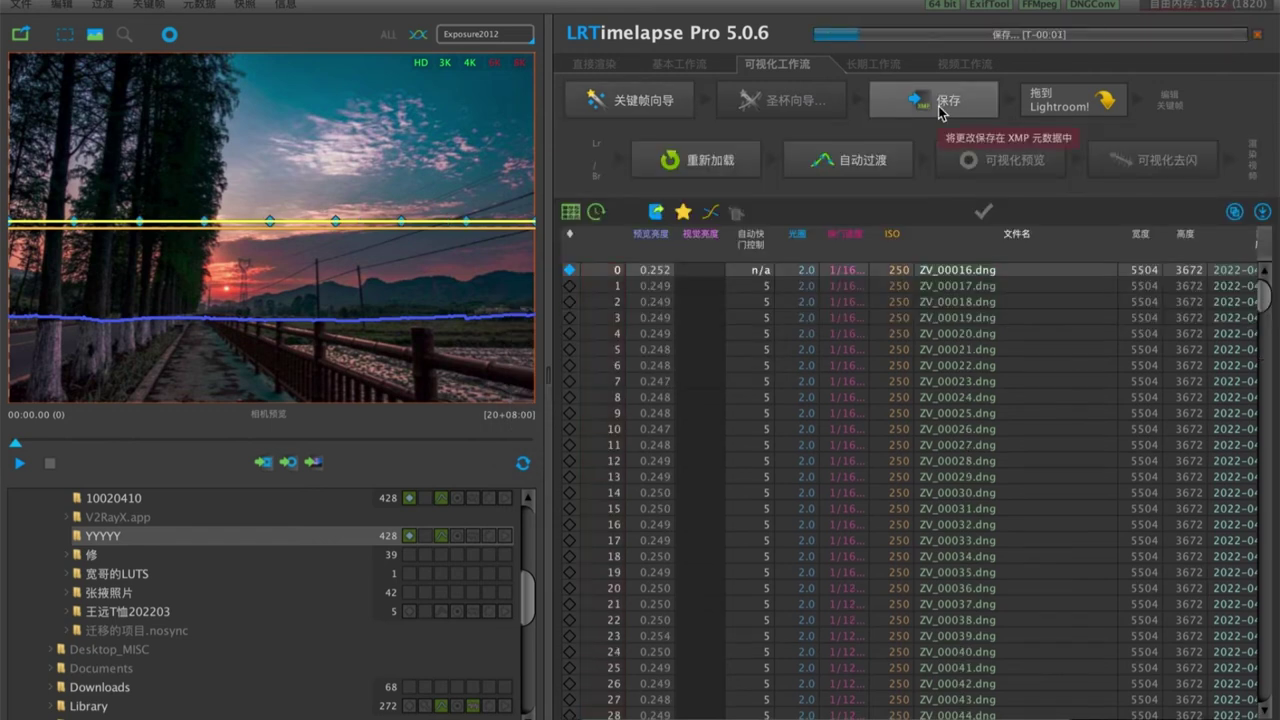
drag(1094, 100, 575, 712)
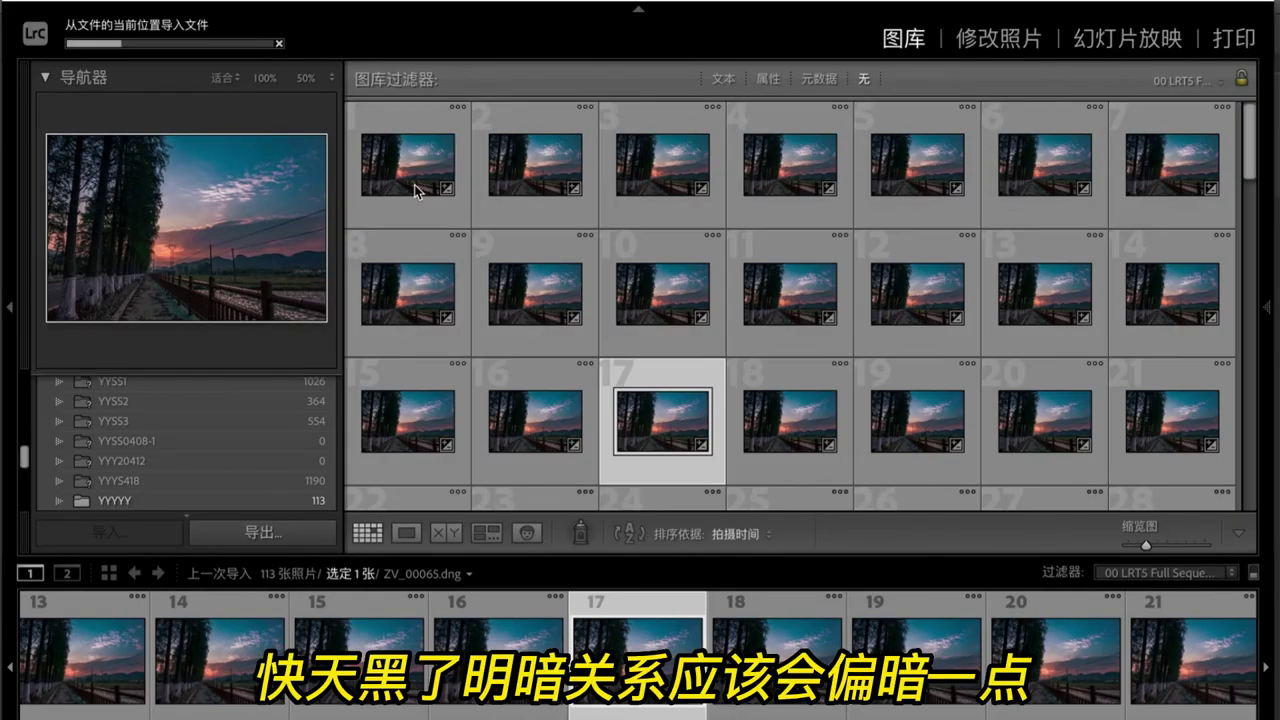
- Filter to 01 LRT5 Keyframes, adjust the last keyframe's temperature and keyframe 8's shadows
click(1200, 573)
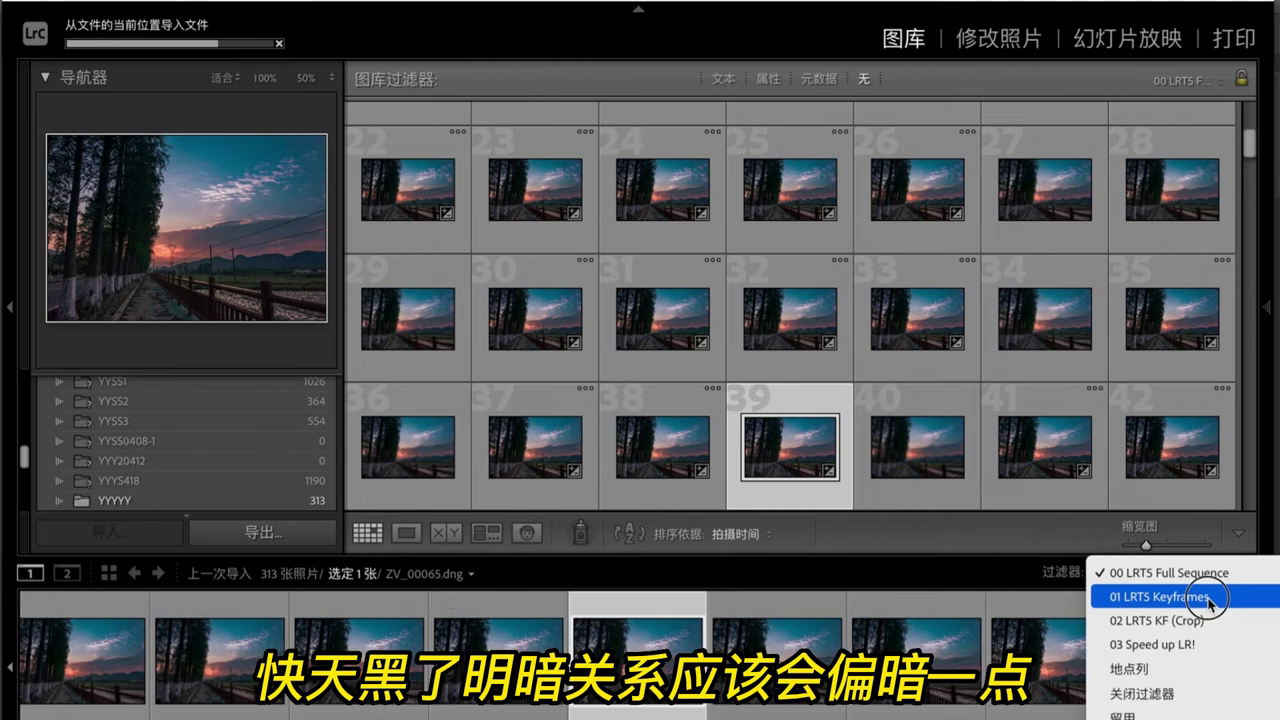
click(1160, 597)
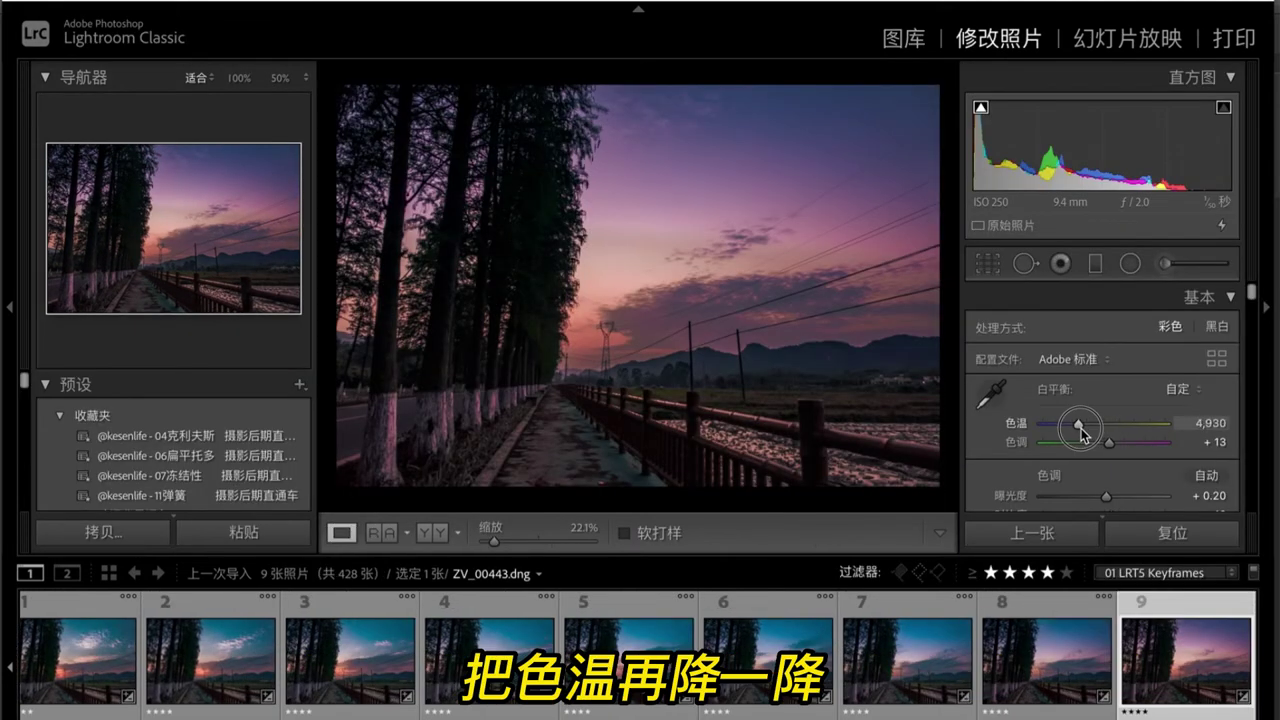
mouse_move(1090, 428)
mouse_down()
mouse_move(1078, 428)
mouse_move(1127, 454)
mouse_up()
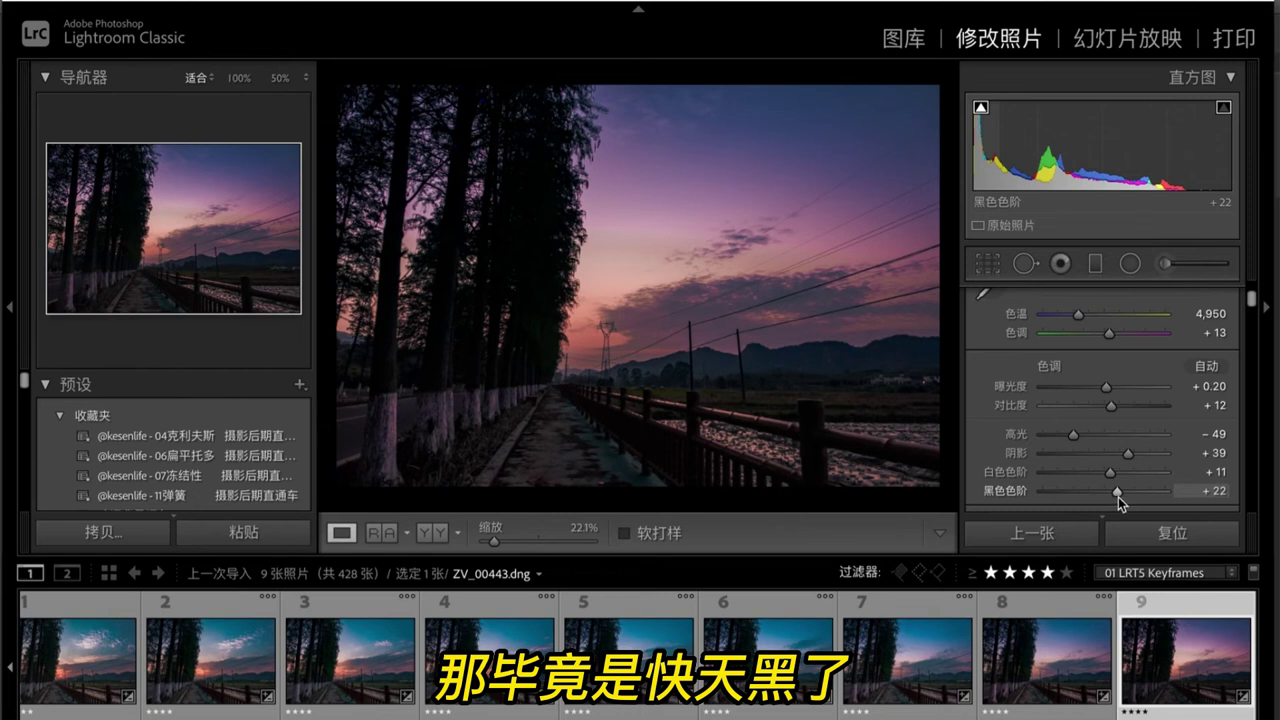
key(Left)
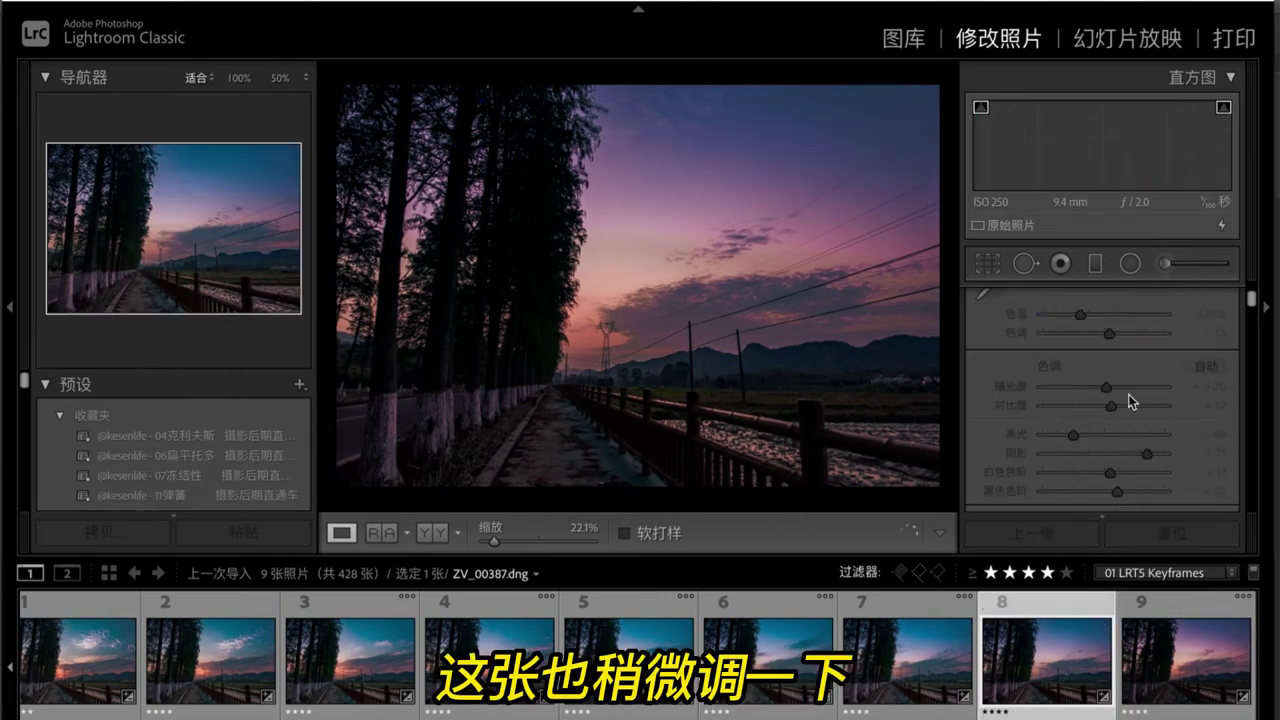
drag(1132, 453, 1137, 456)
key(Left)
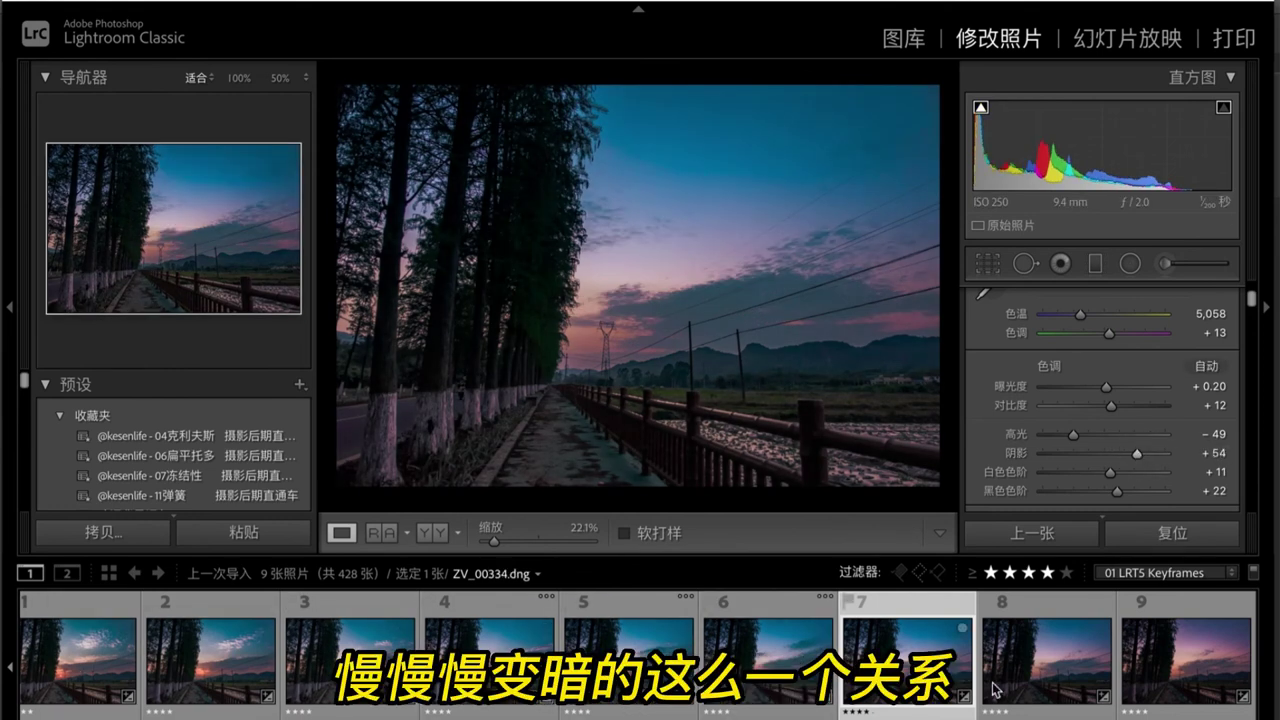
click(1047, 671)
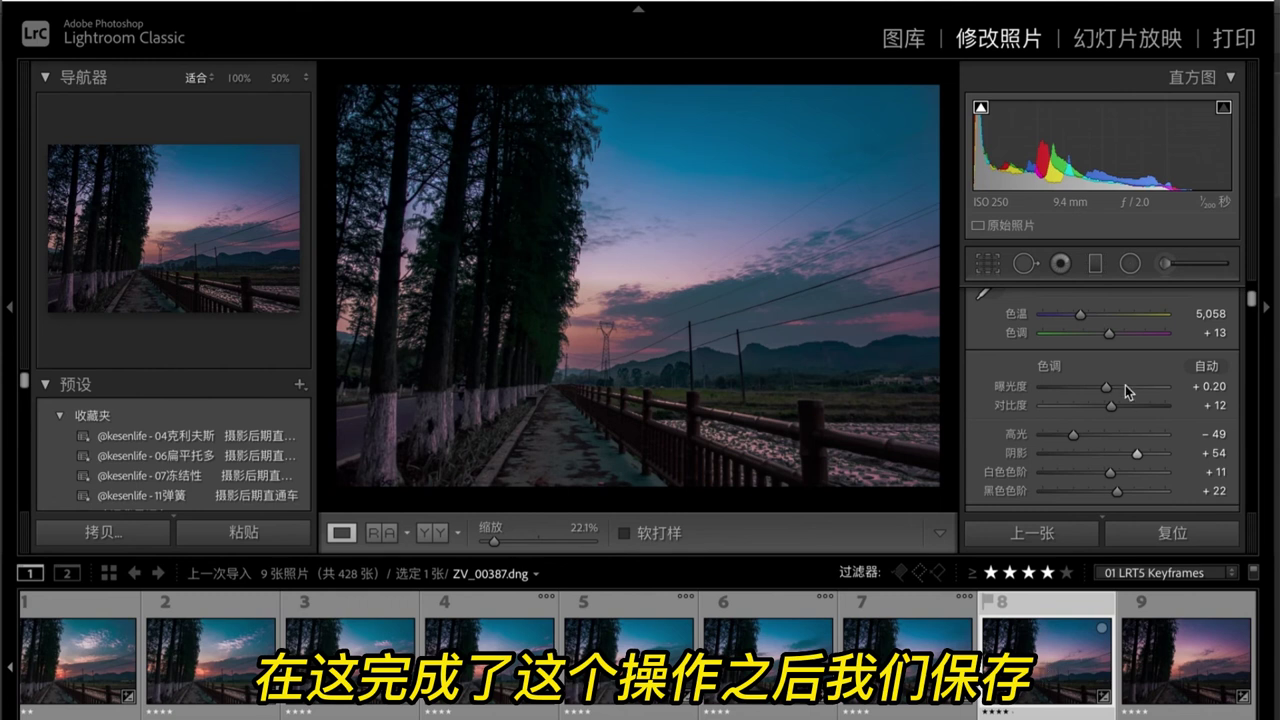
- Select all nine keyframes, save their metadata to files, then deselect them
key(g)
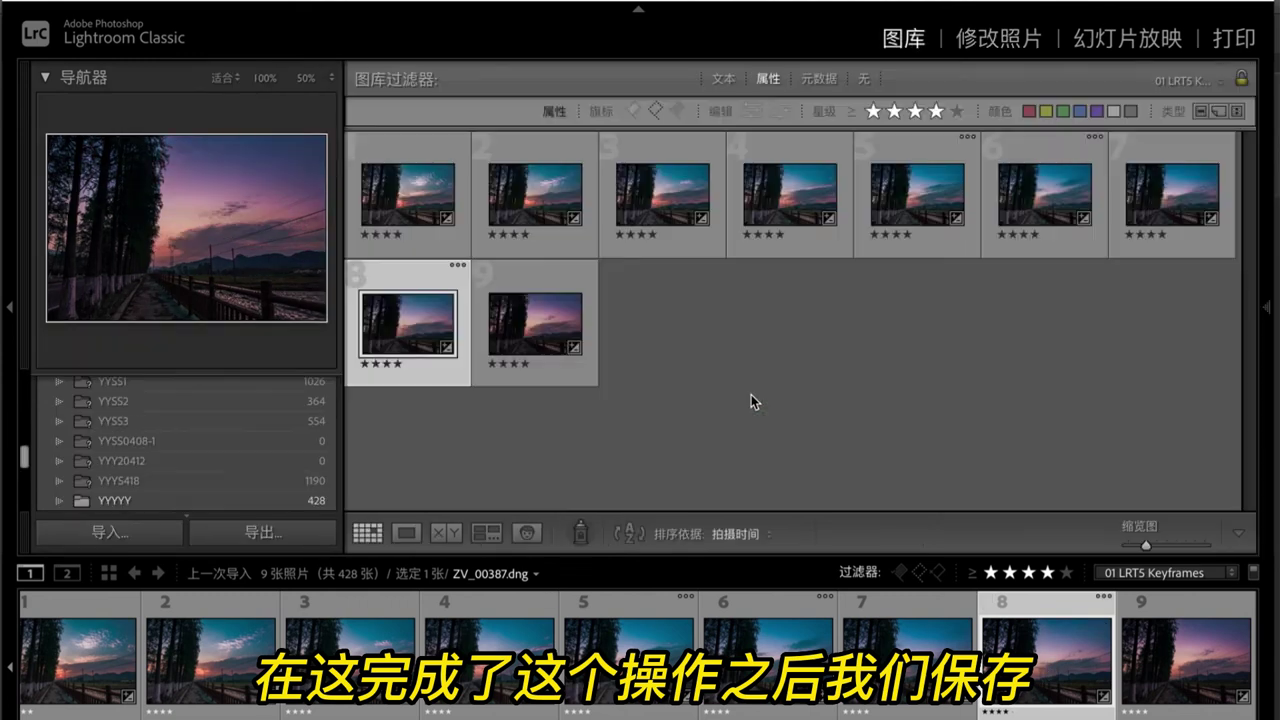
key(ctrl+a)
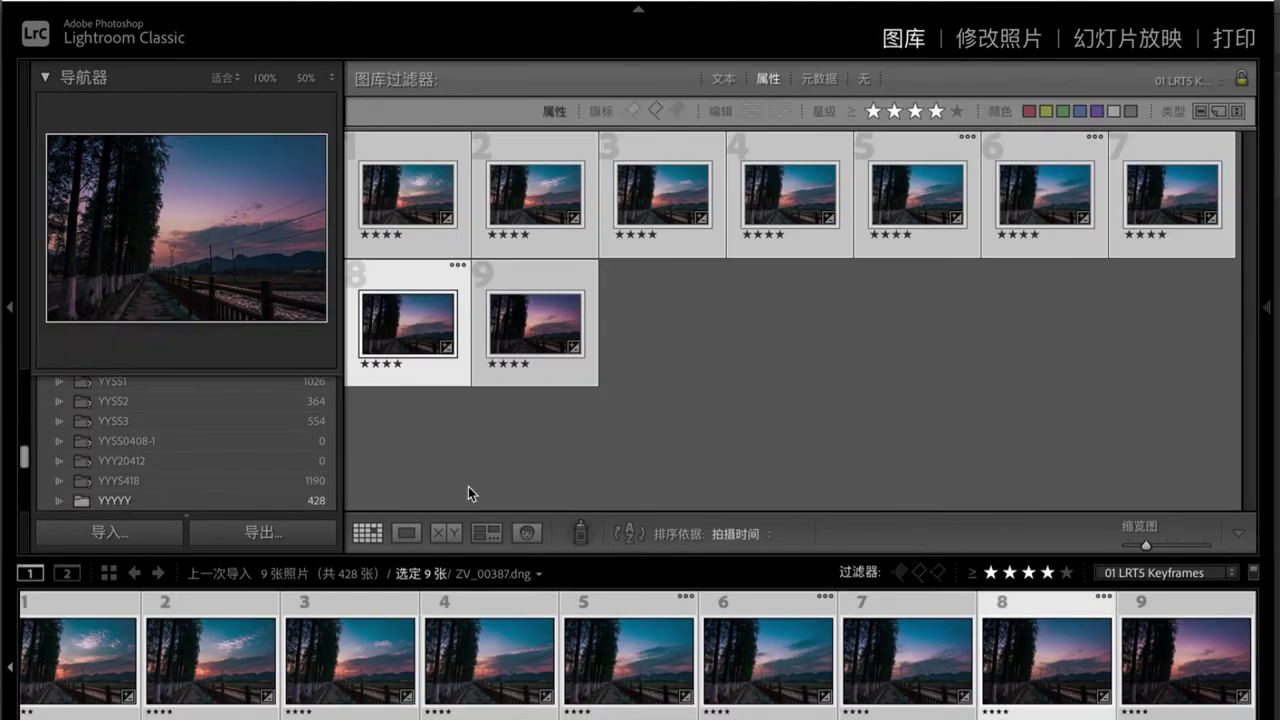
click(370, 0)
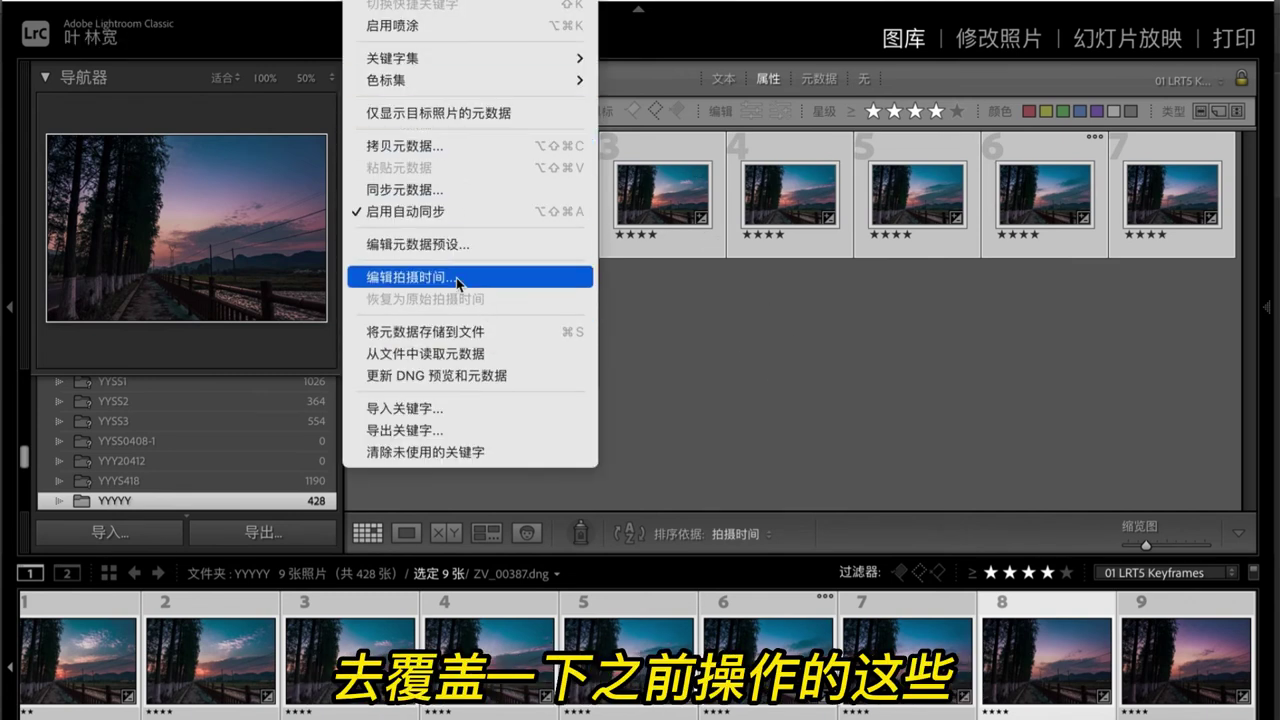
click(456, 336)
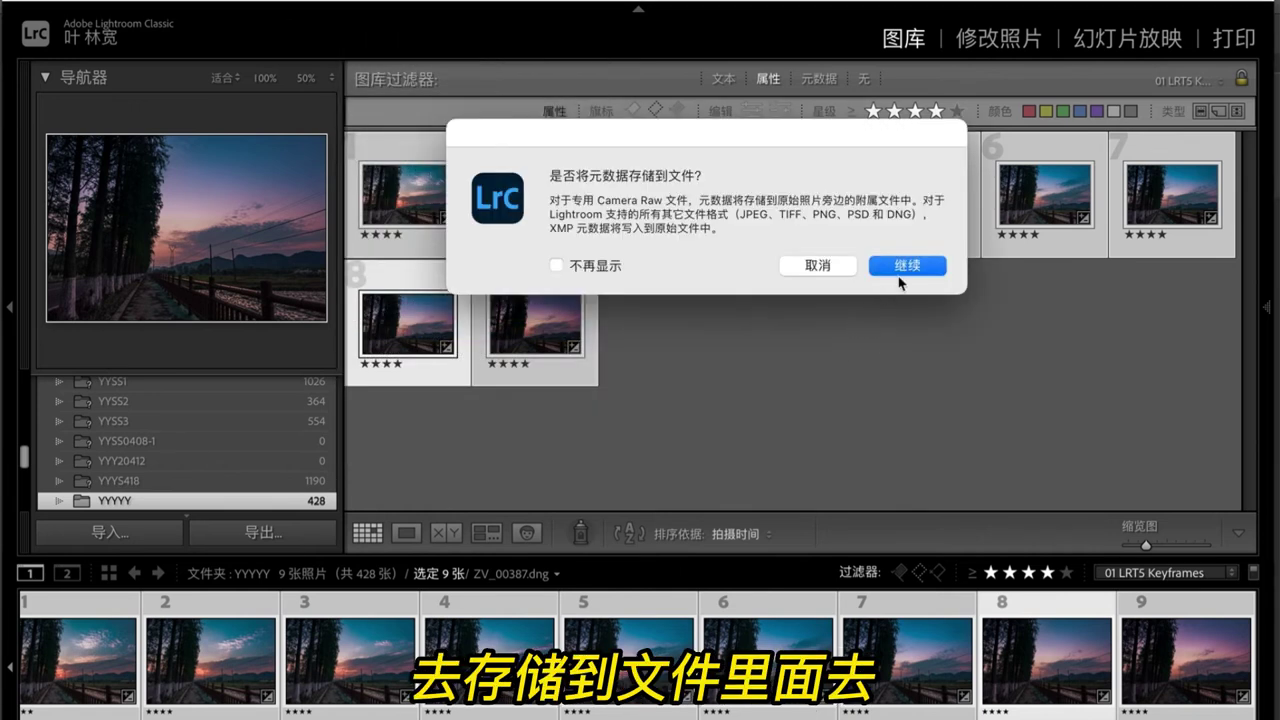
click(901, 280)
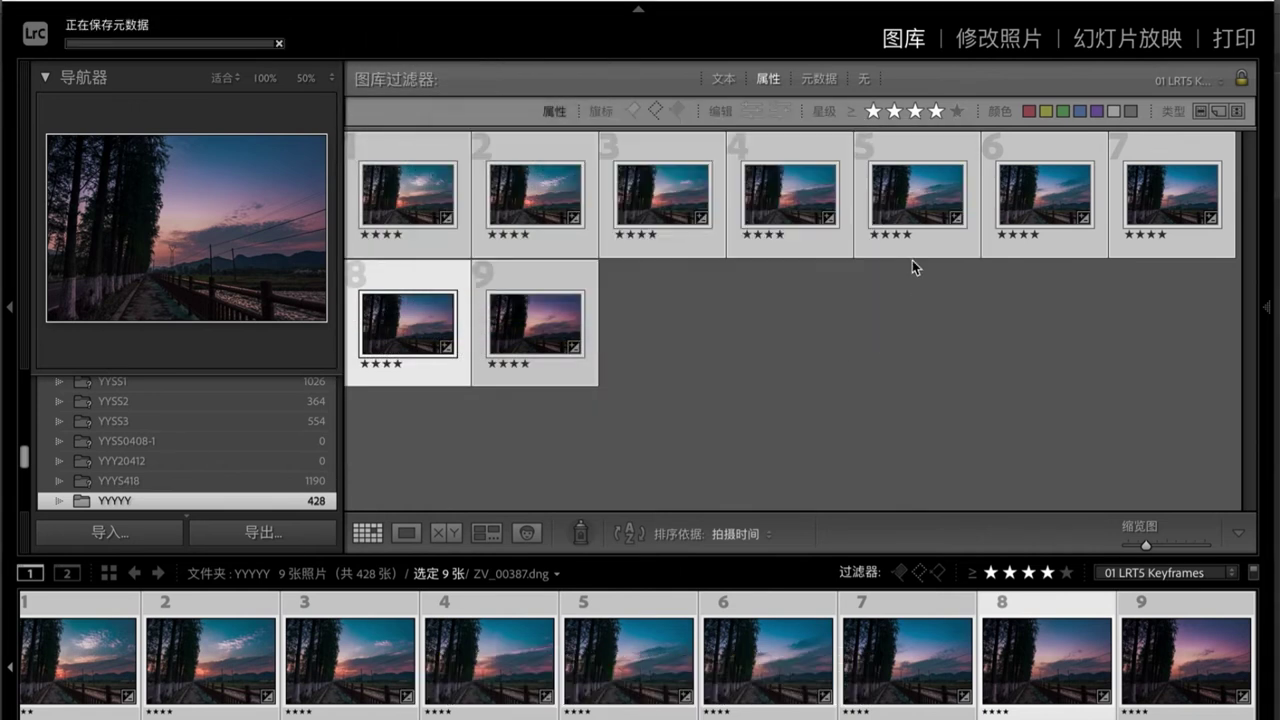
click(810, 317)
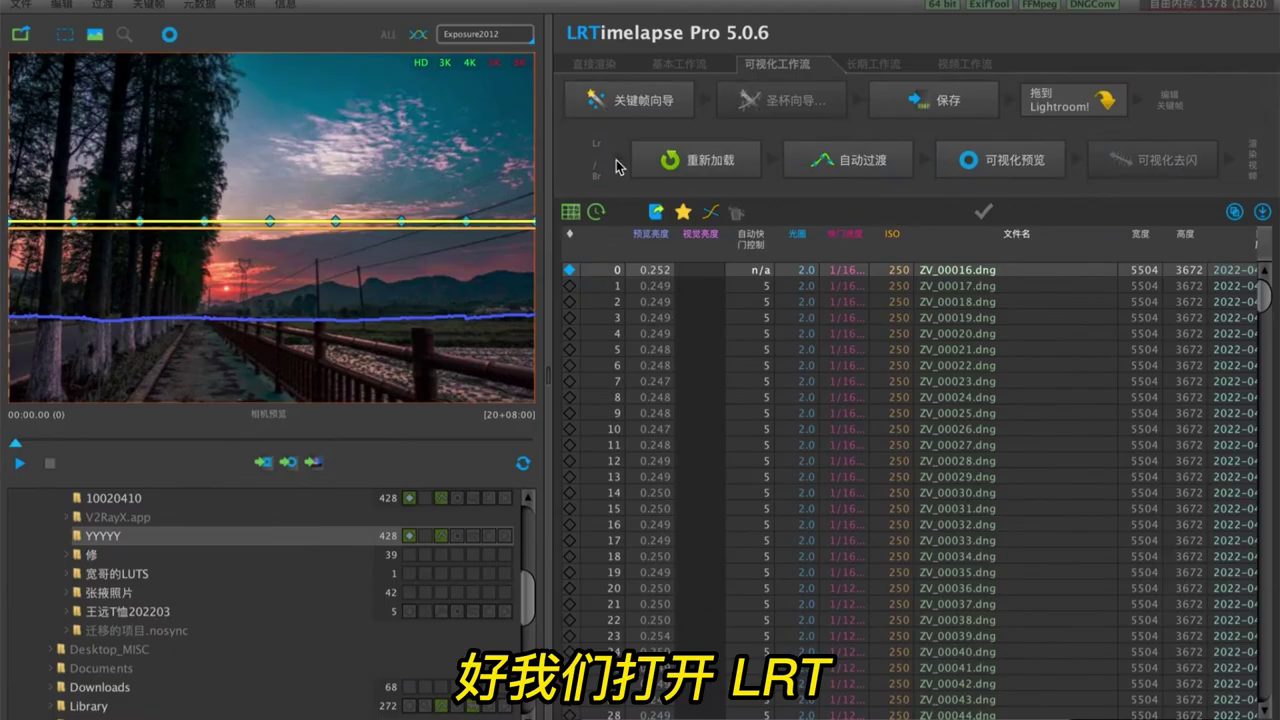
- Reload the keyframe edits, create auto transitions, and compute the visual preview
click(712, 158)
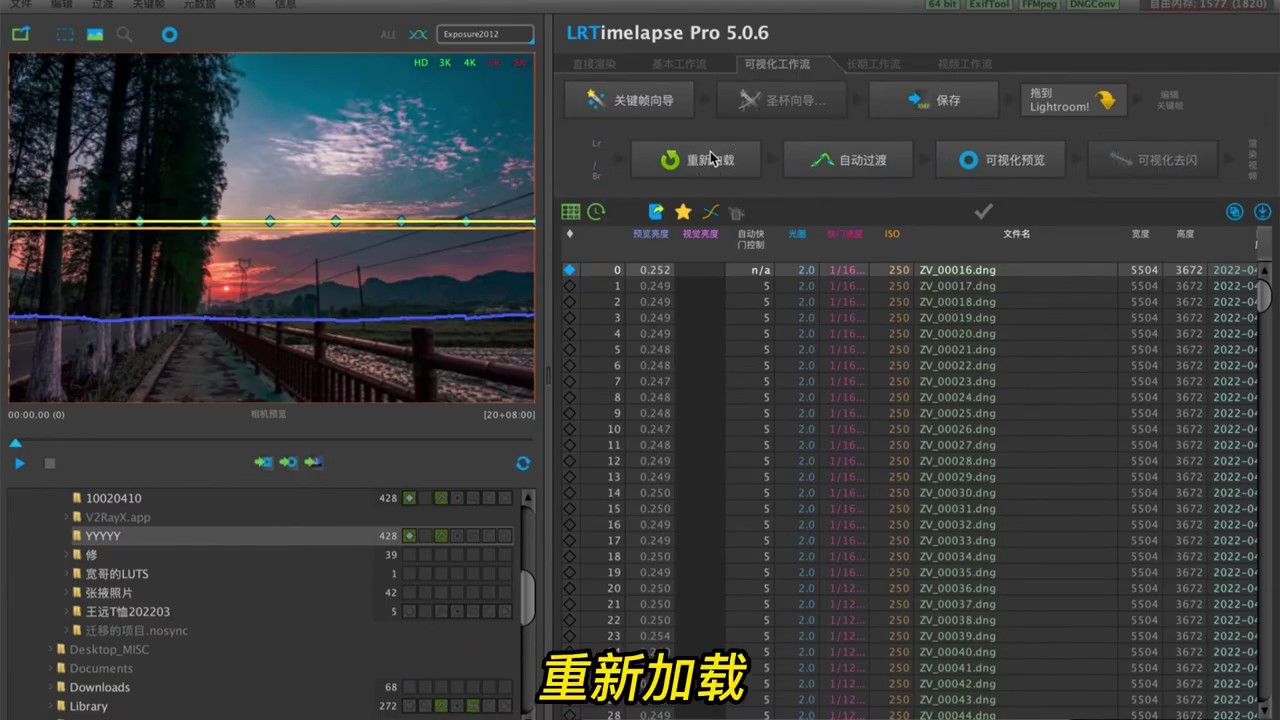
click(874, 168)
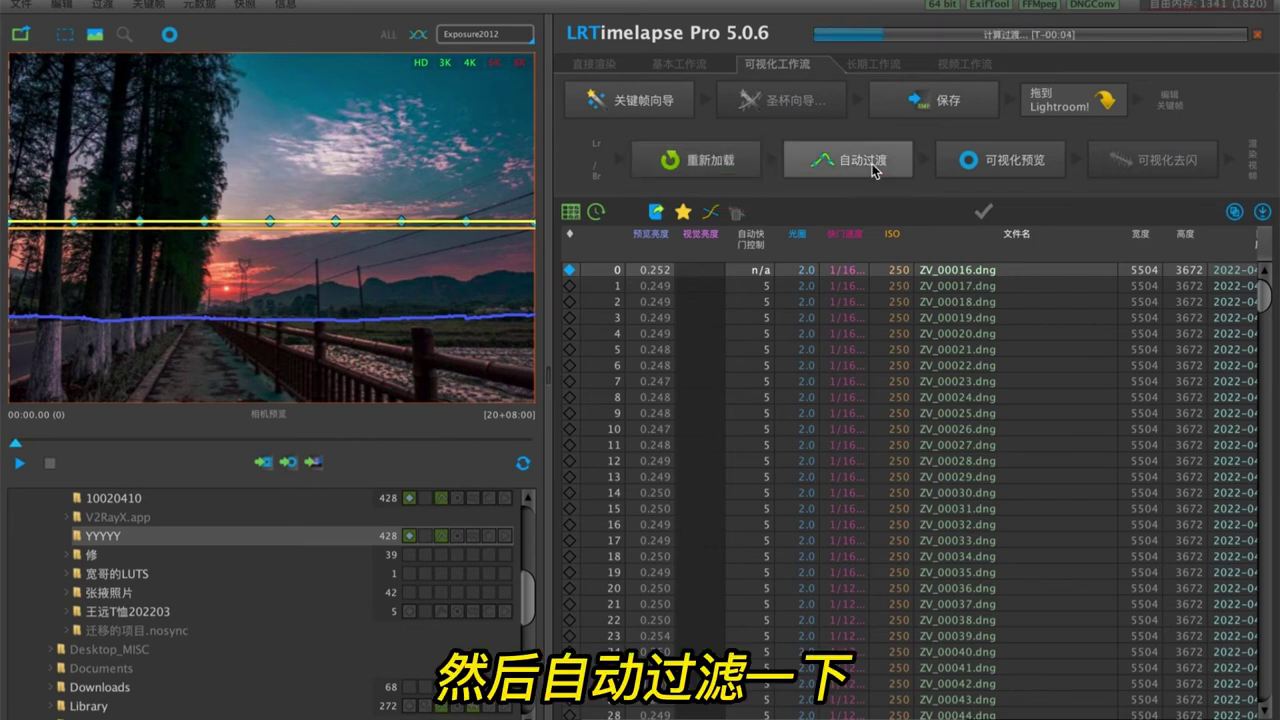
click(1005, 168)
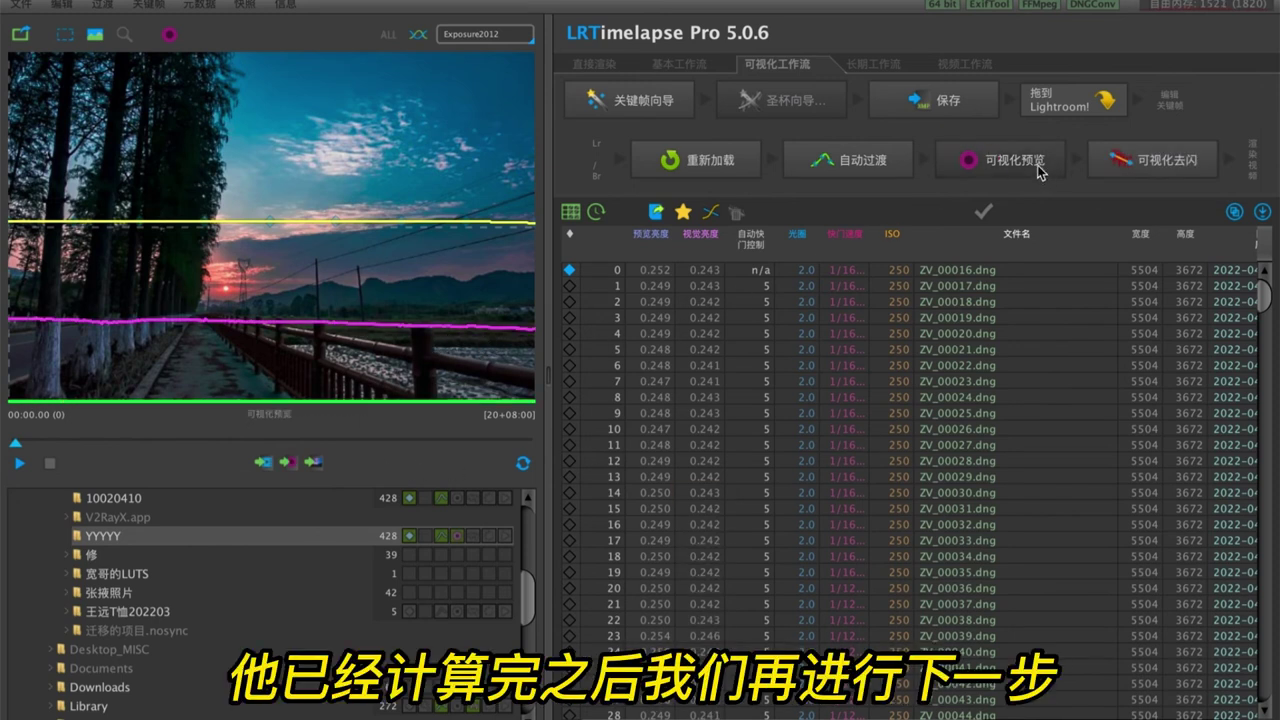
- Apply visual deflicker with smoothing raised to 50
click(1157, 163)
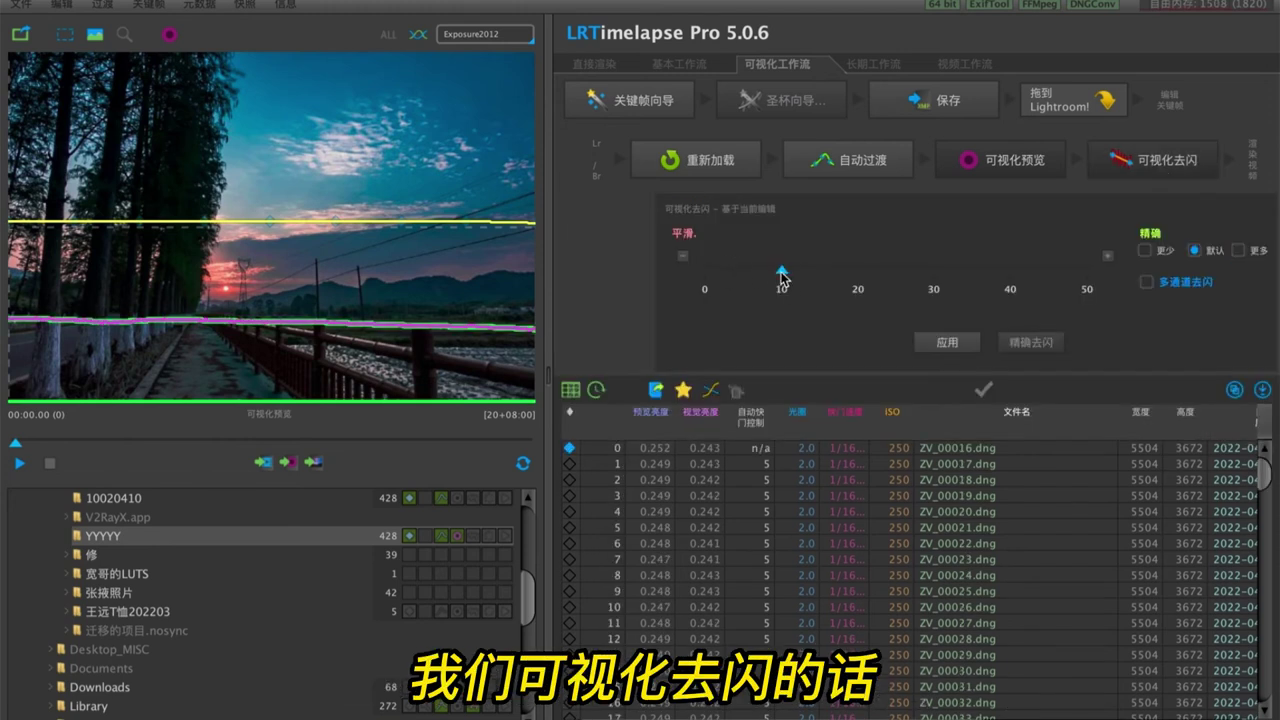
drag(782, 272, 1087, 272)
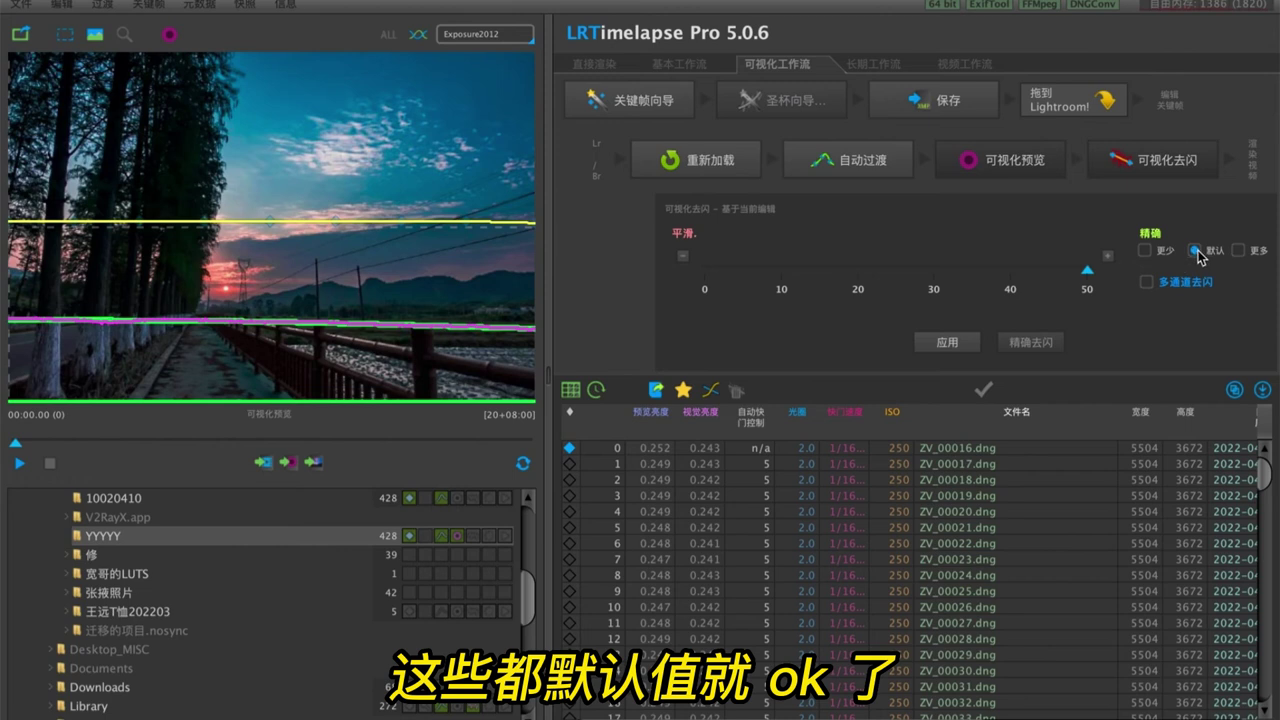
click(944, 342)
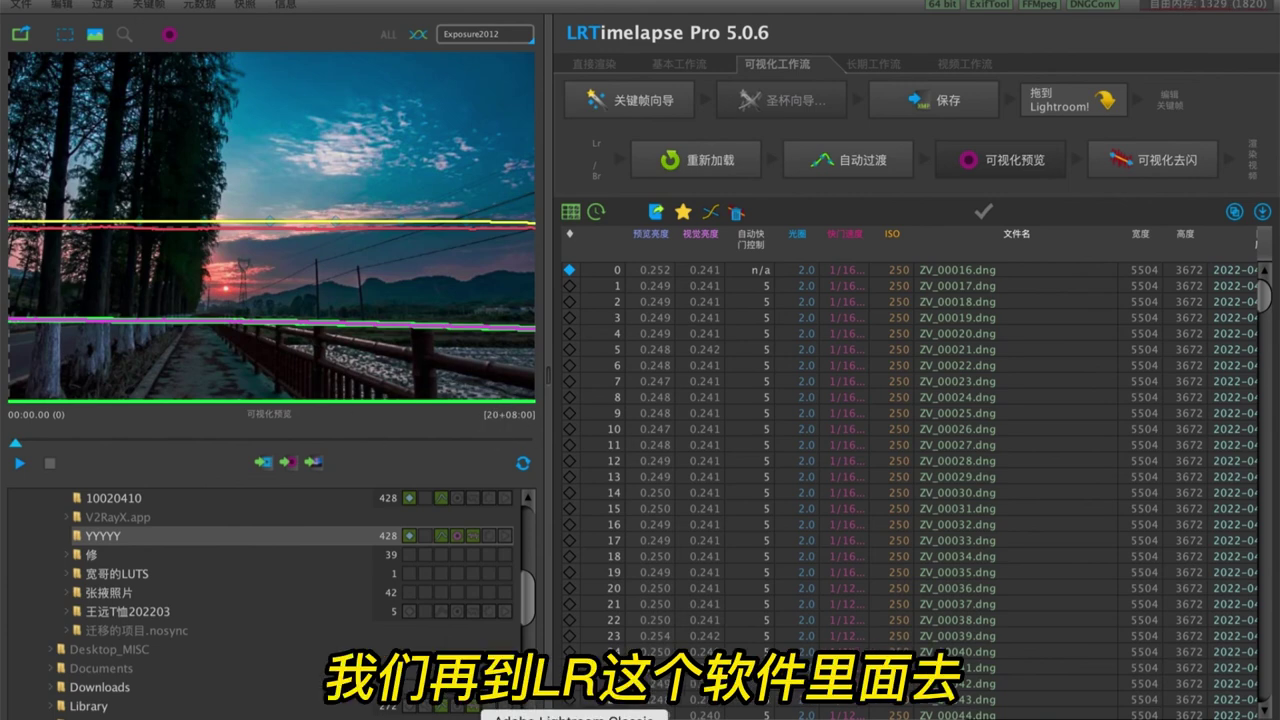
- Filter to 00 LRT5 Full Sequence, select all 428 frames, and read metadata from files
click(572, 716)
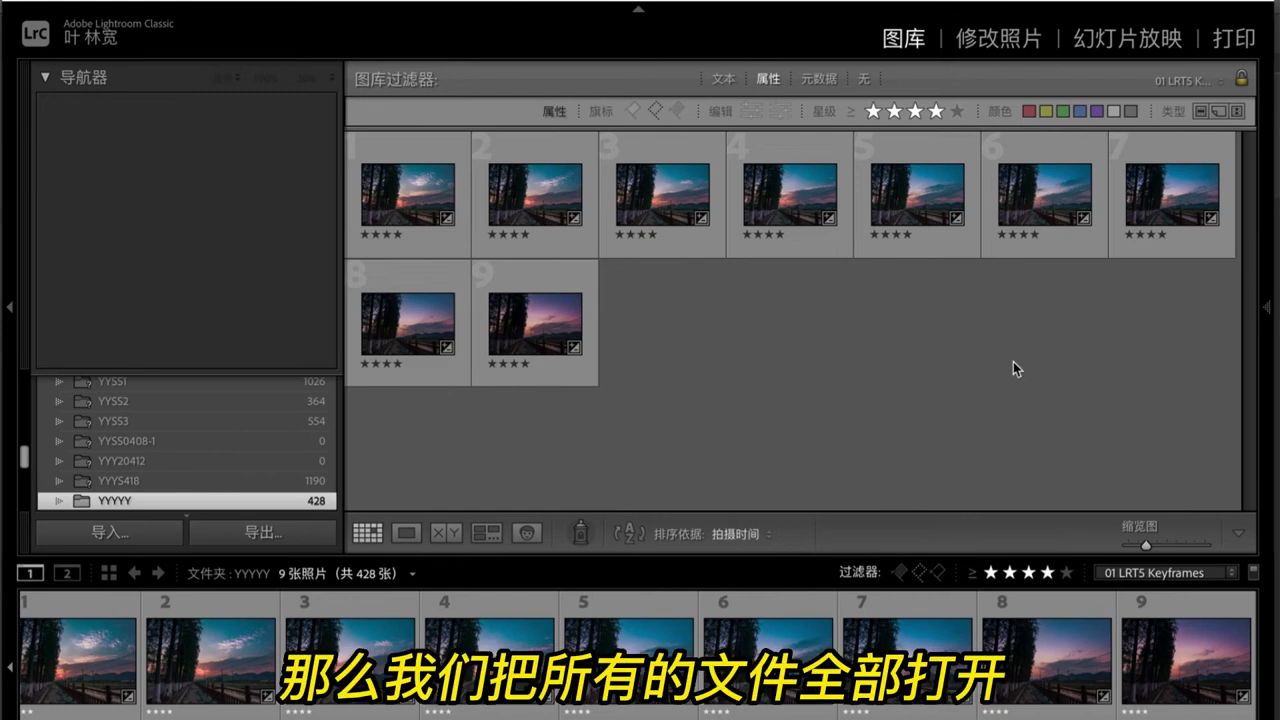
click(1199, 583)
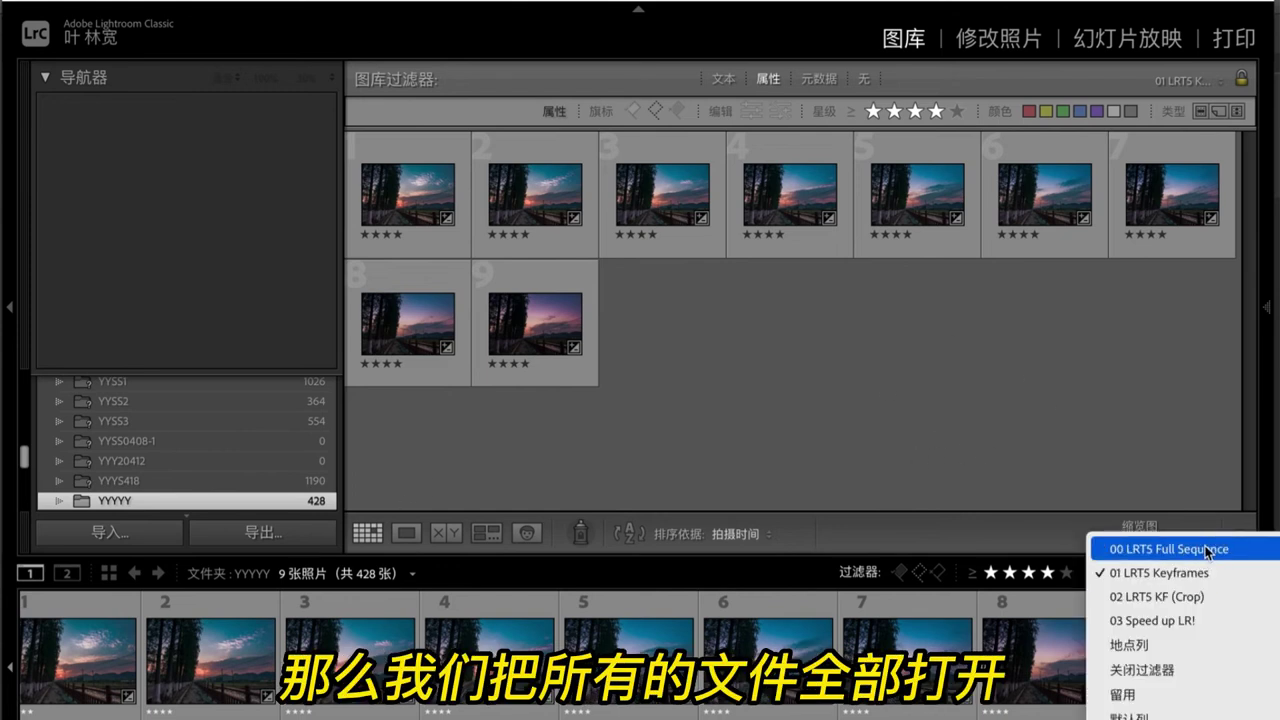
click(1128, 537)
key(super+a)
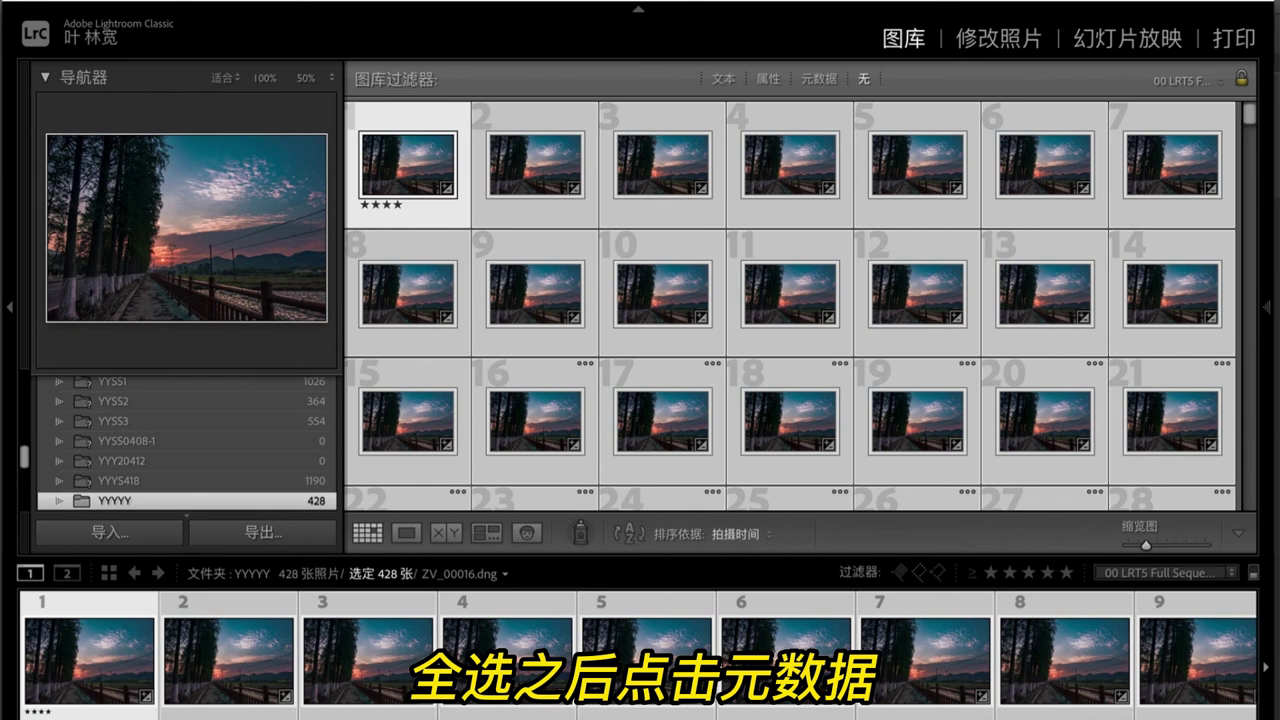
click(375, 2)
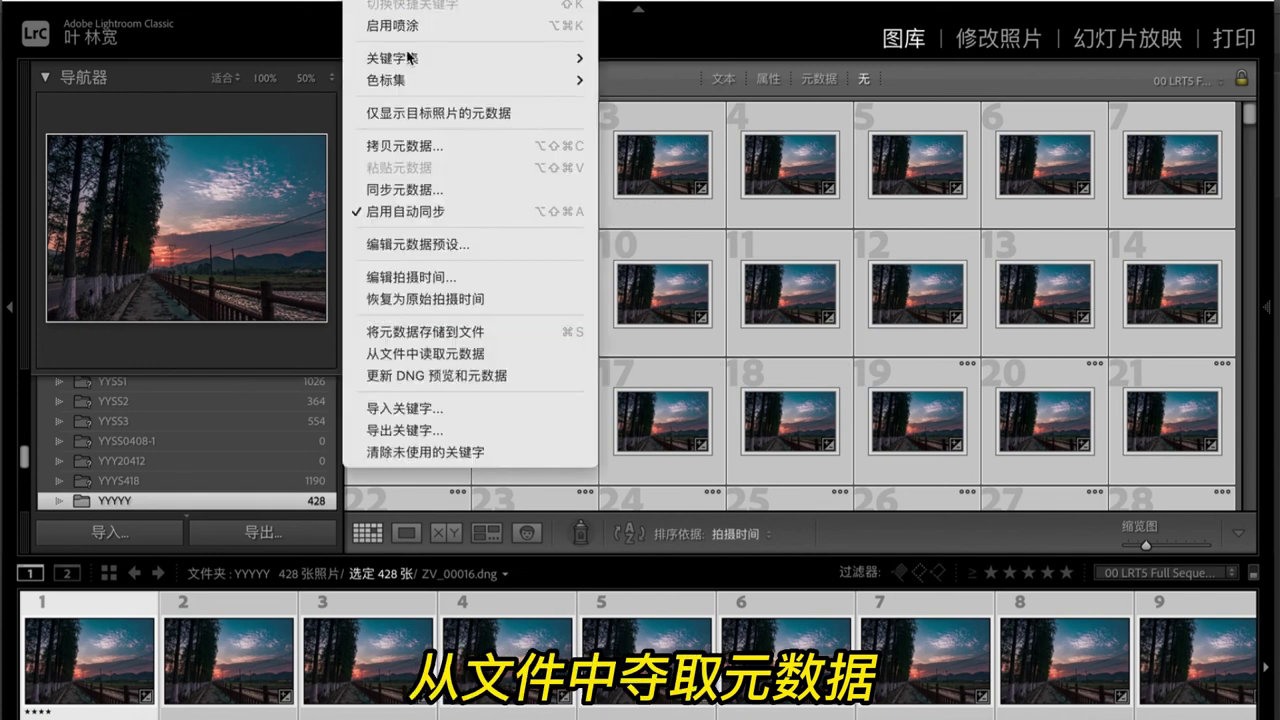
click(449, 353)
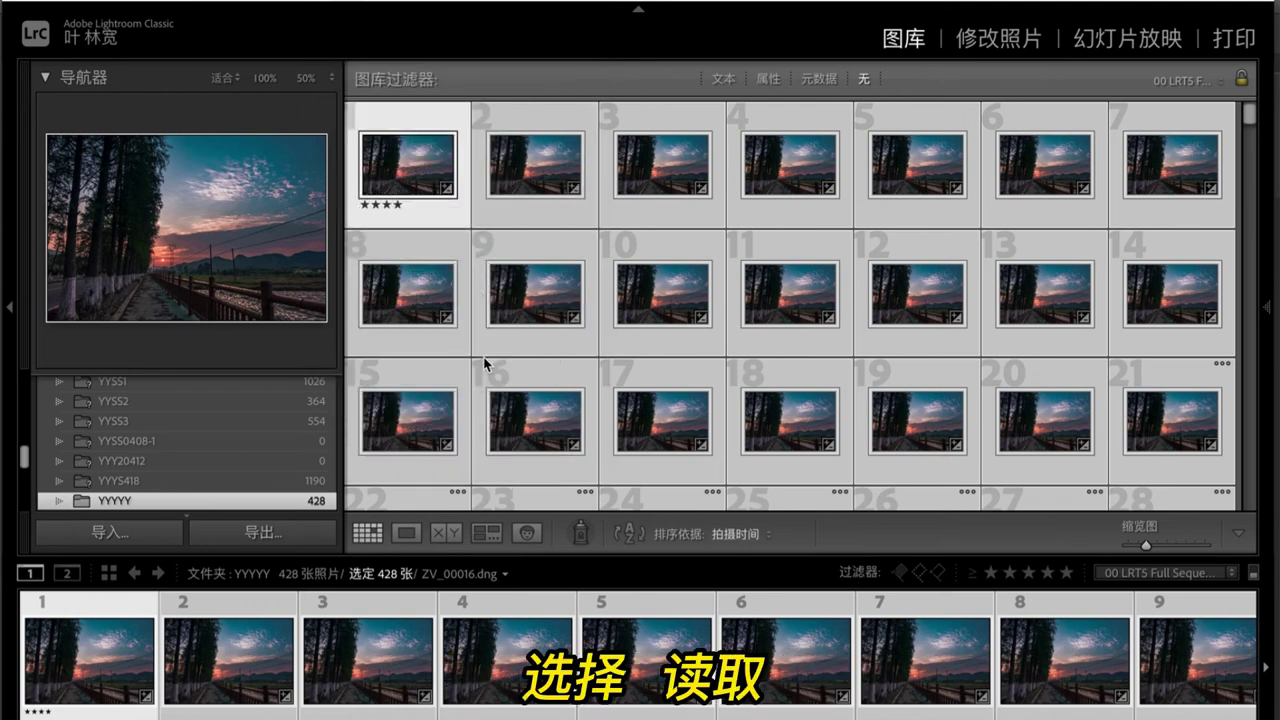
click(911, 253)
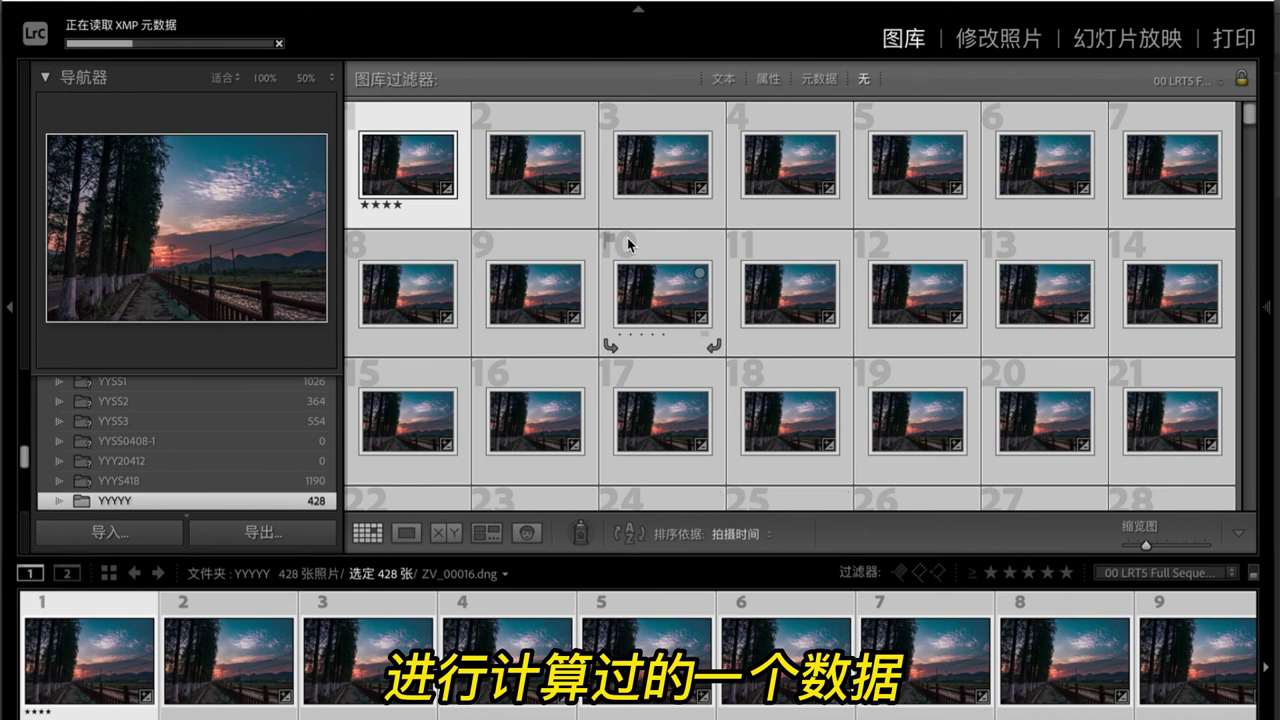
- Export the 428 selected frames with the LRT (JPG, 4K) preset at 4K UHD
right_click(527, 302)
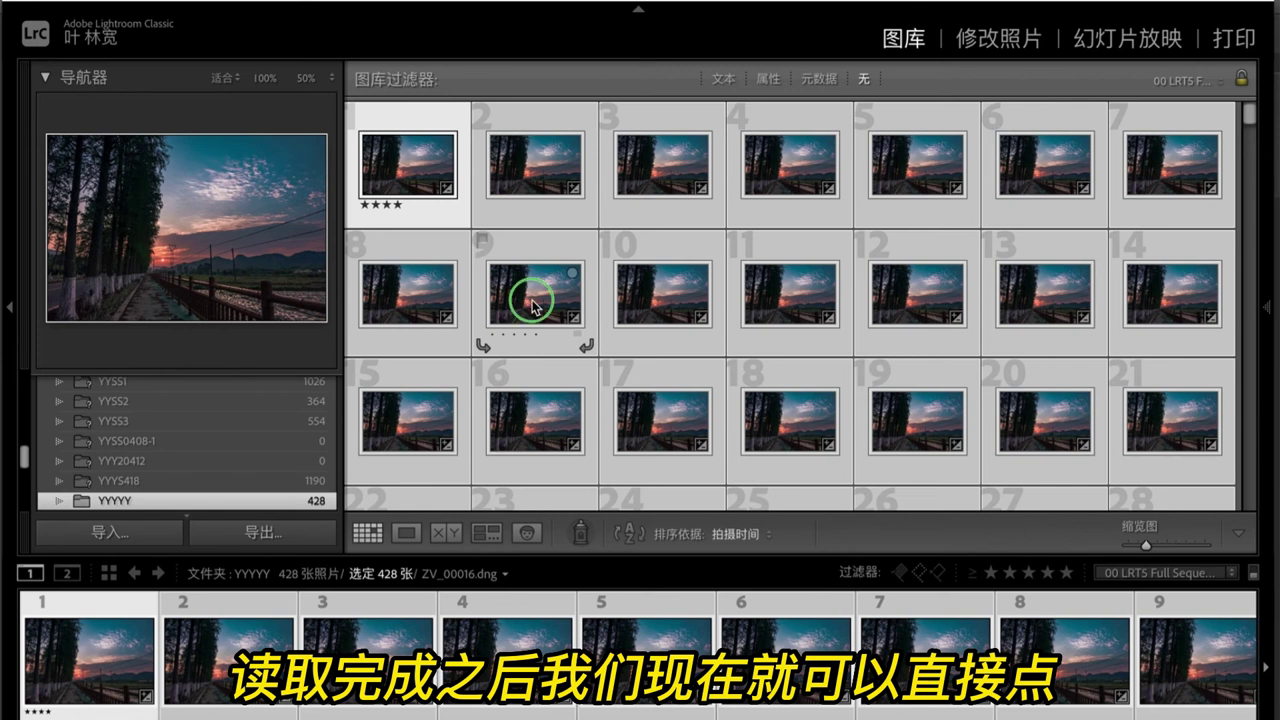
mouse_move(646, 631)
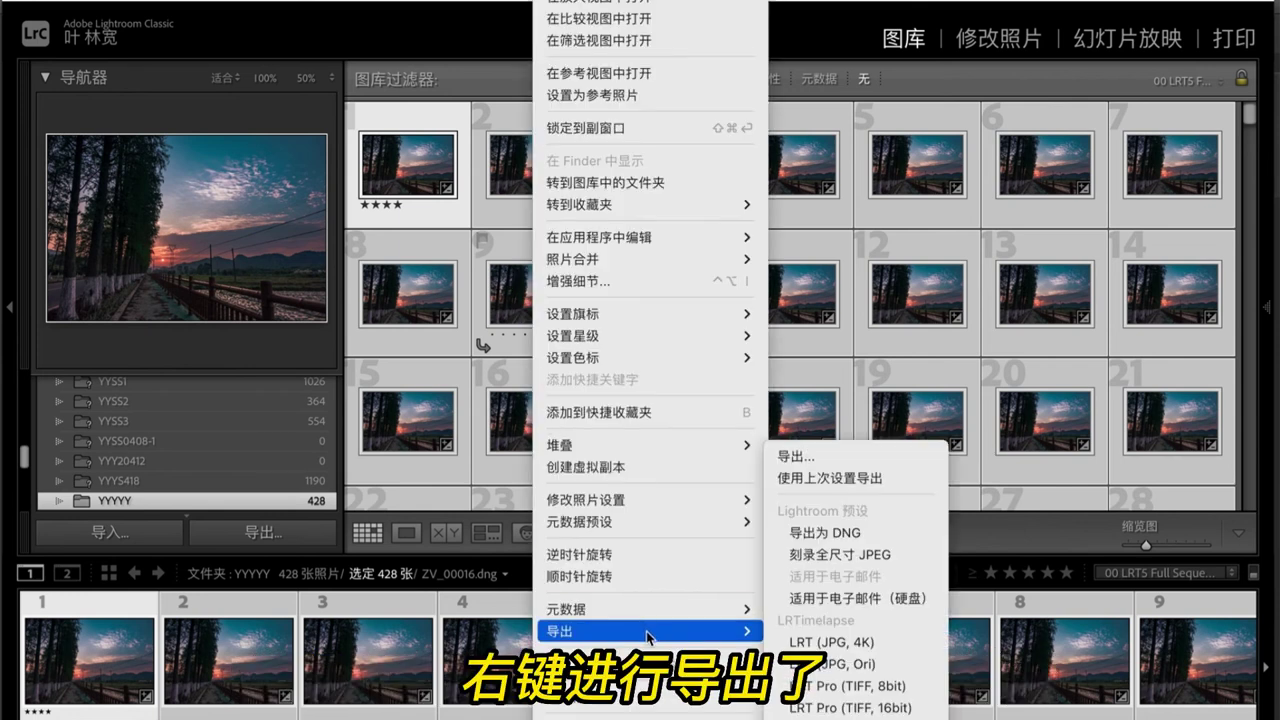
click(870, 459)
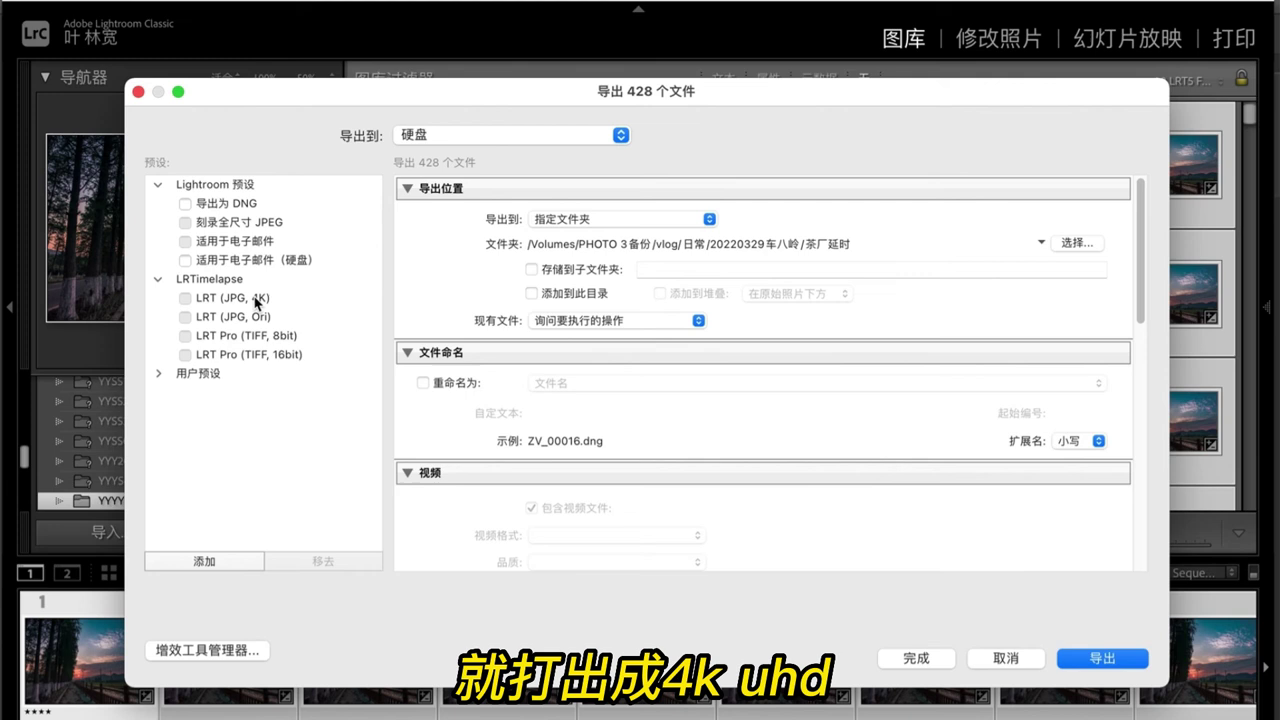
click(250, 298)
click(622, 400)
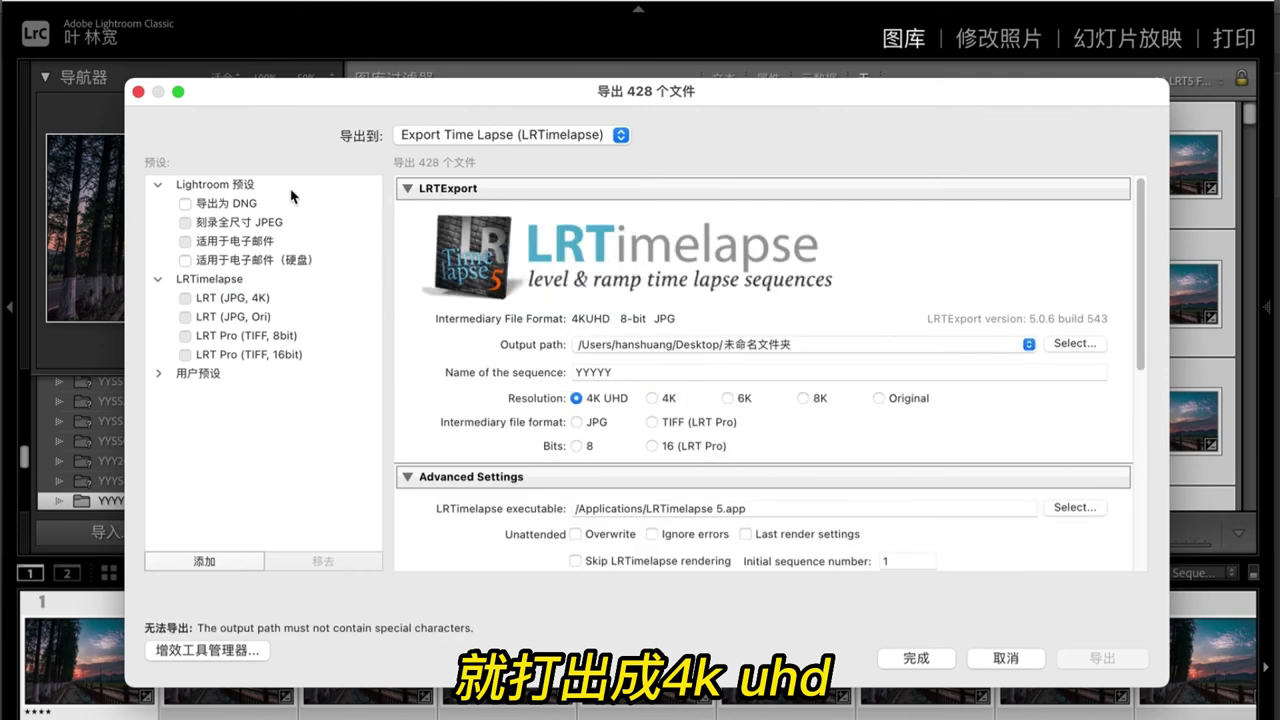
click(1100, 657)
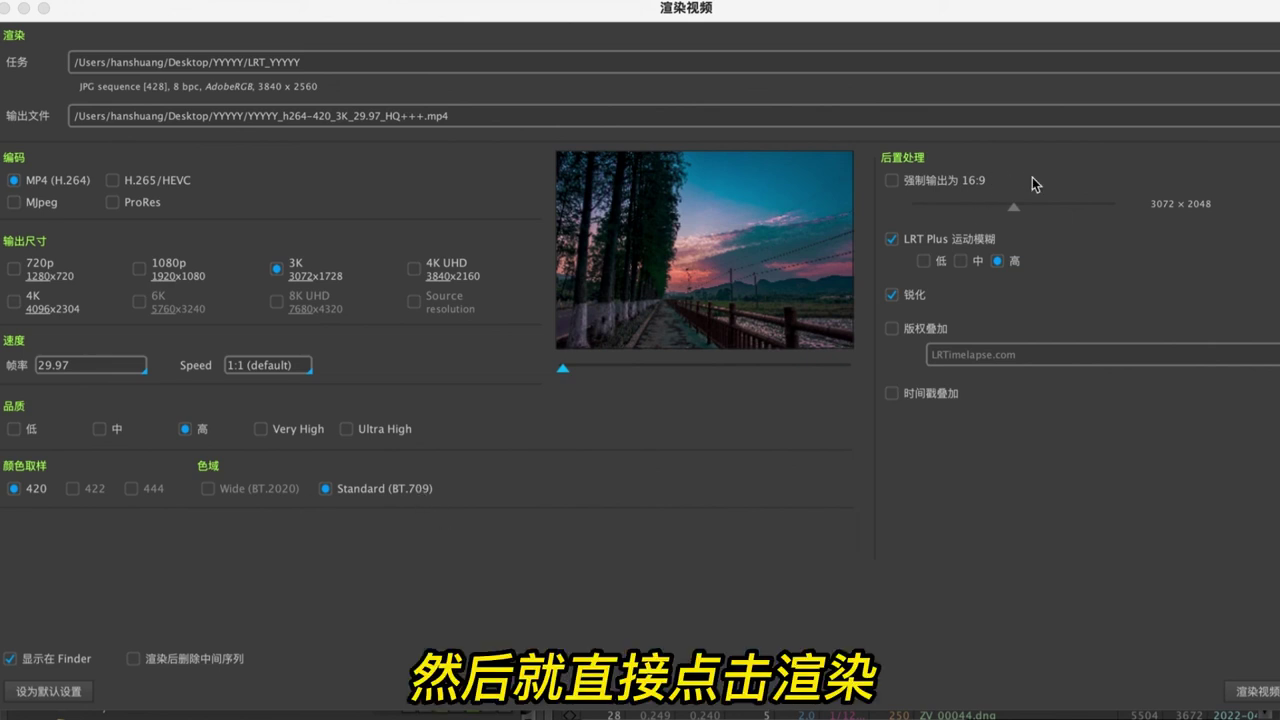
- Render the timelapse as a 3K H.264 MP4 at 29.97 fps, High quality
click(1250, 692)
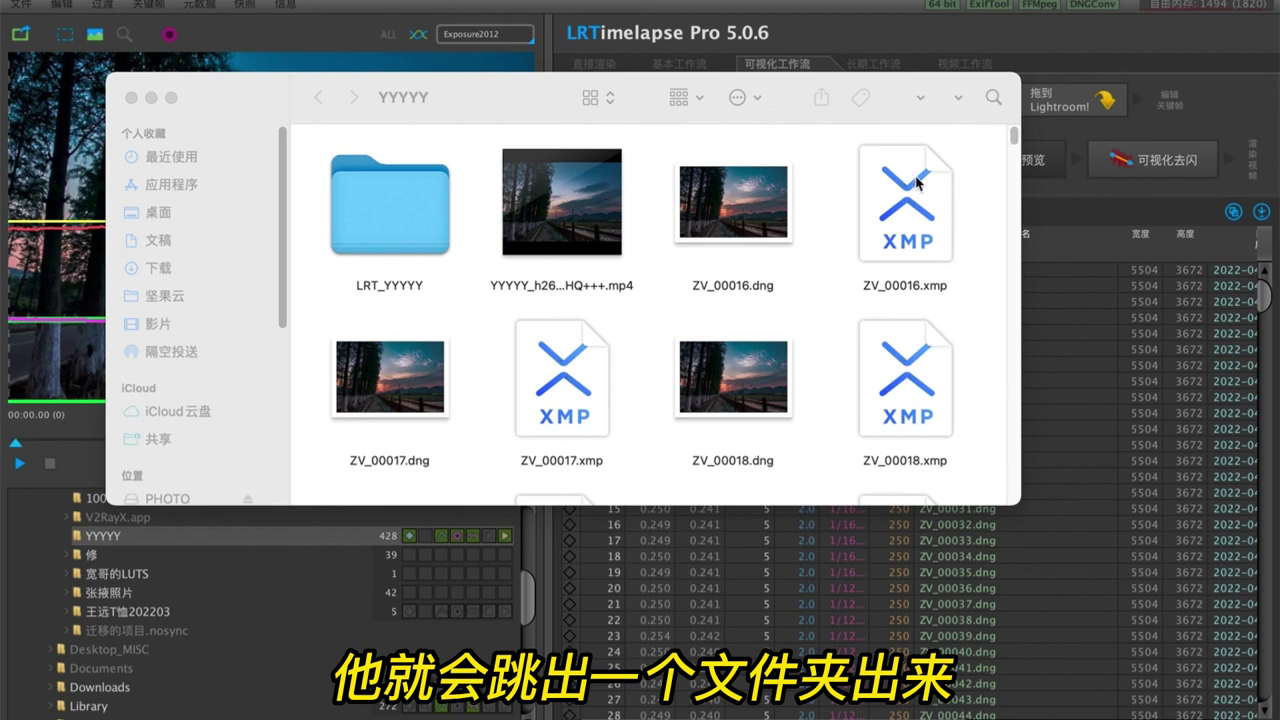
- Preview the rendered MP4 timelapse from the YYYYY folder in Quick Look
click(601, 232)
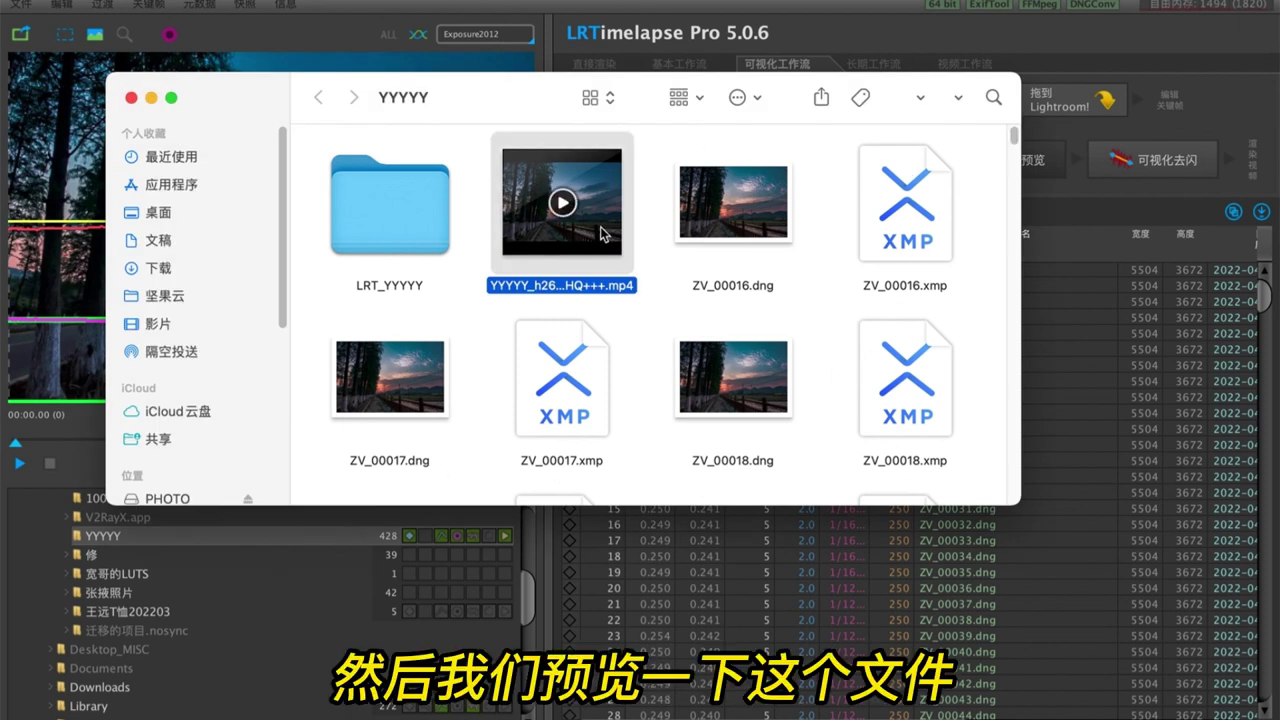
key(space)
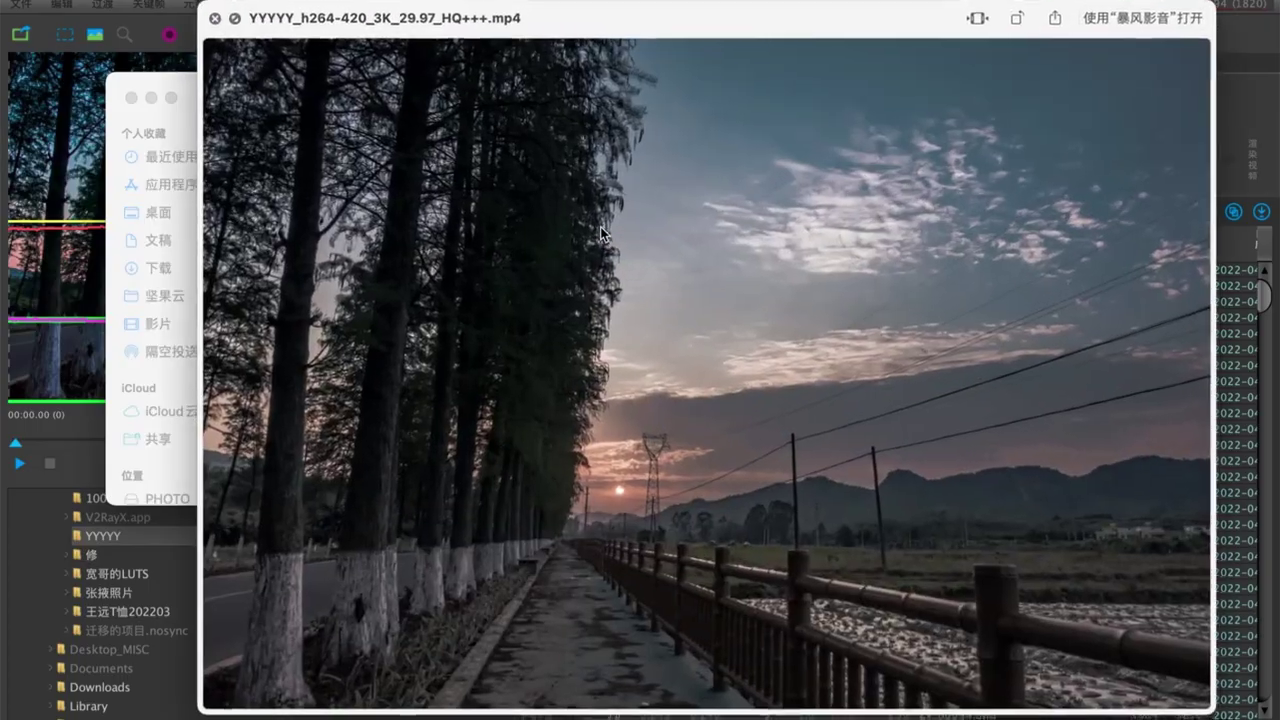